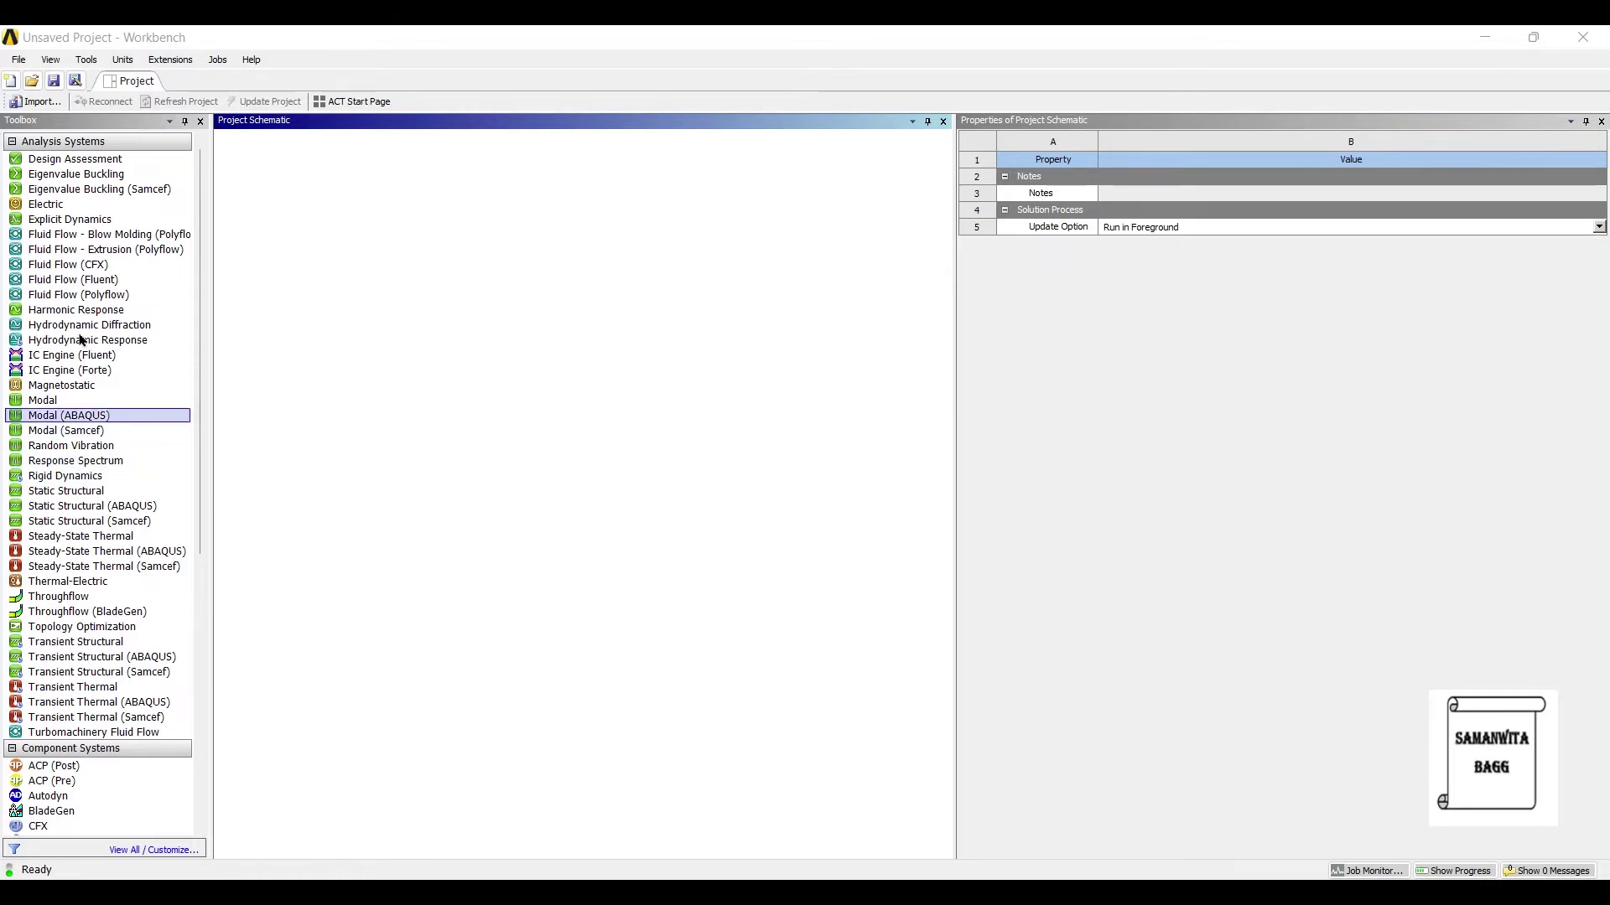
- Add a standalone Modal analysis system to the project schematic and start a new DesignModeler geometry for it
{"action": "left_click_drag", "start_coordinate": [46, 400], "coordinate": [227, 315]}
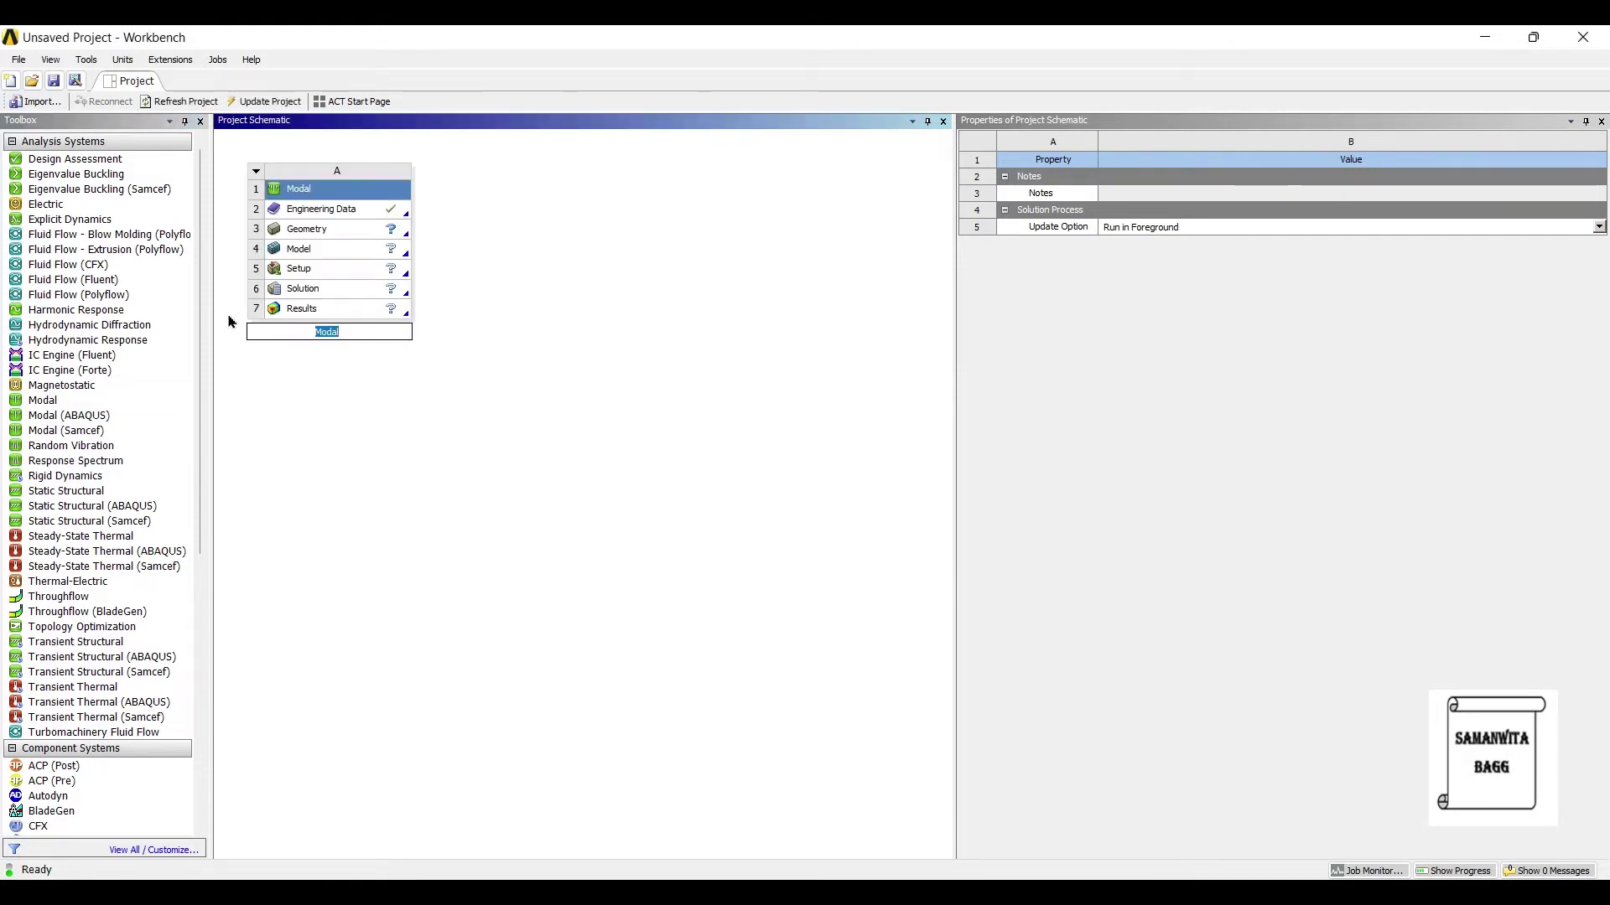
{"action": "key", "text": "Return"}
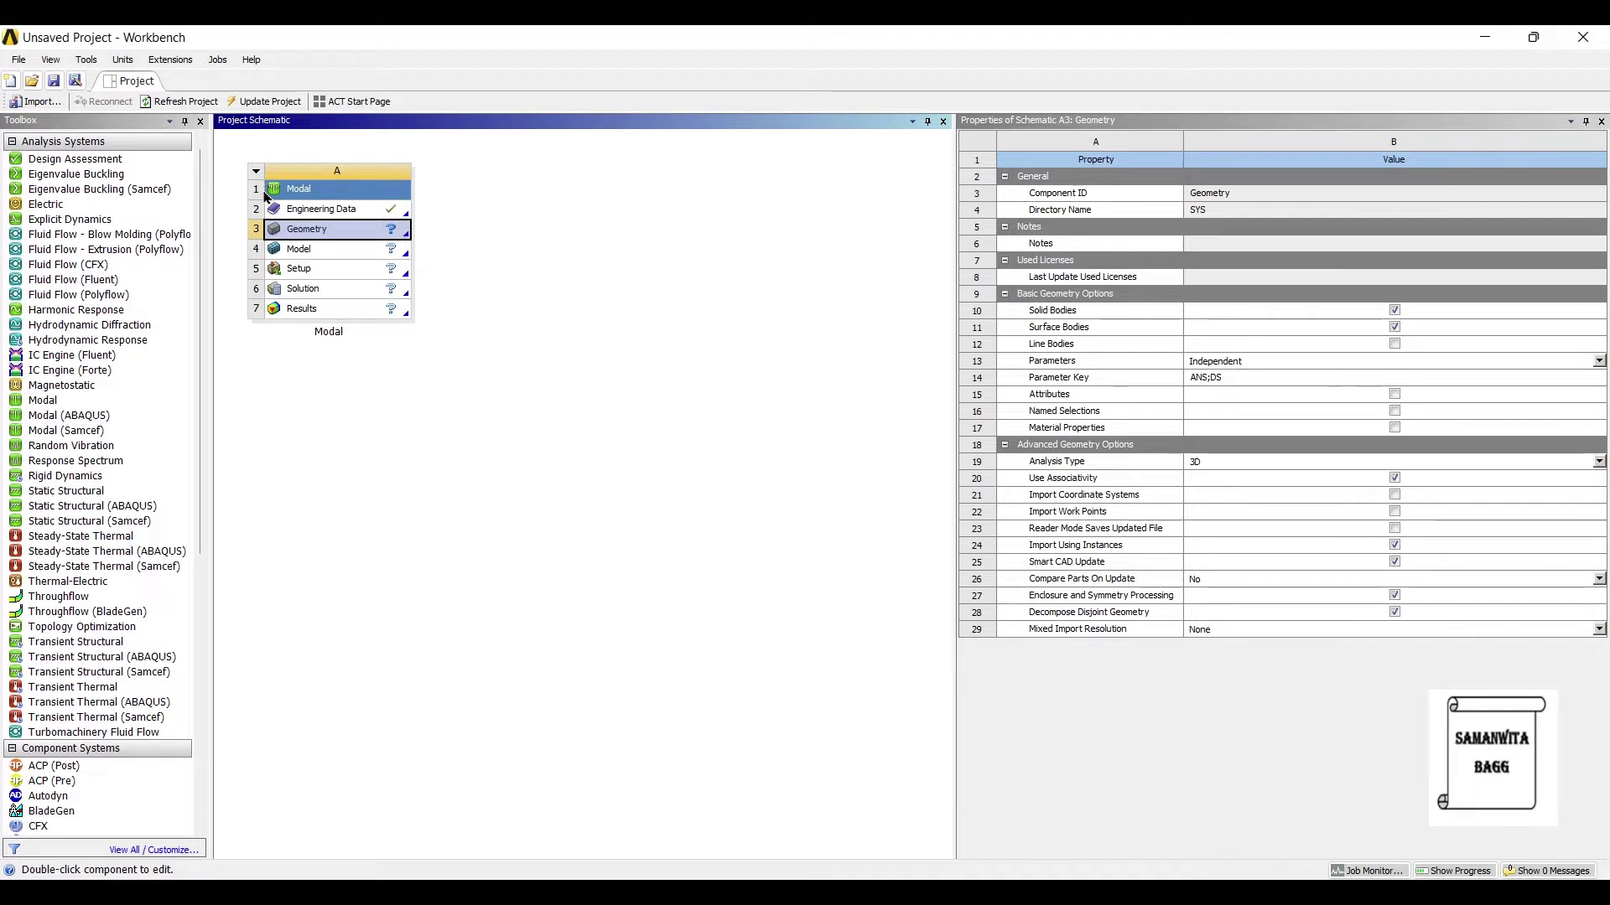
{"action": "right_click", "coordinate": [330, 229]}
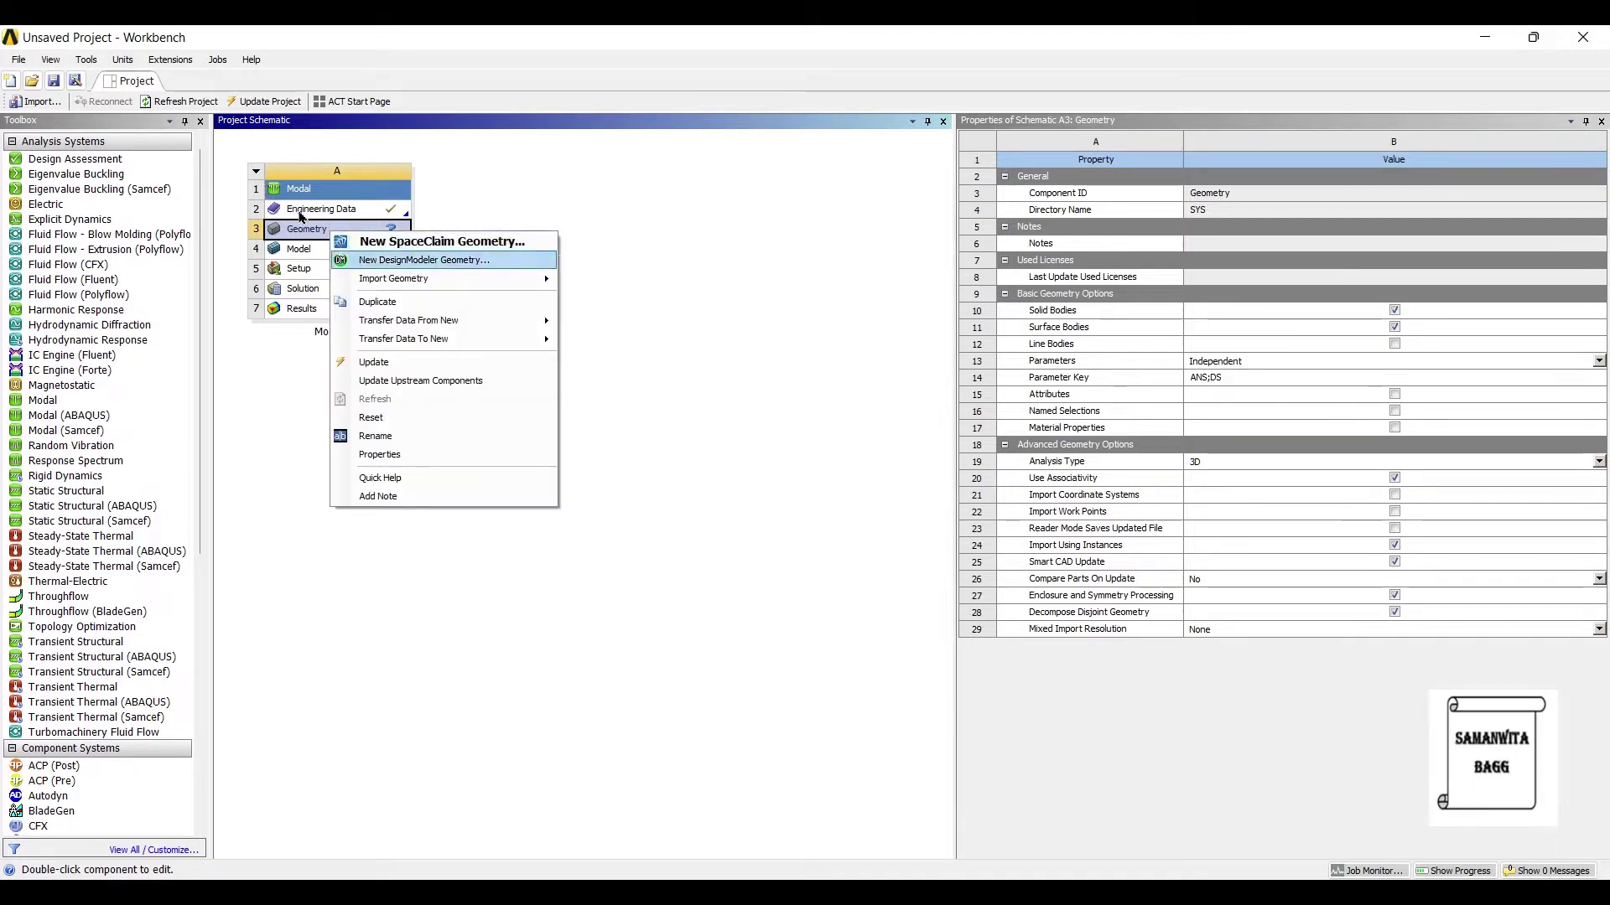
{"action": "left_click", "coordinate": [386, 253]}
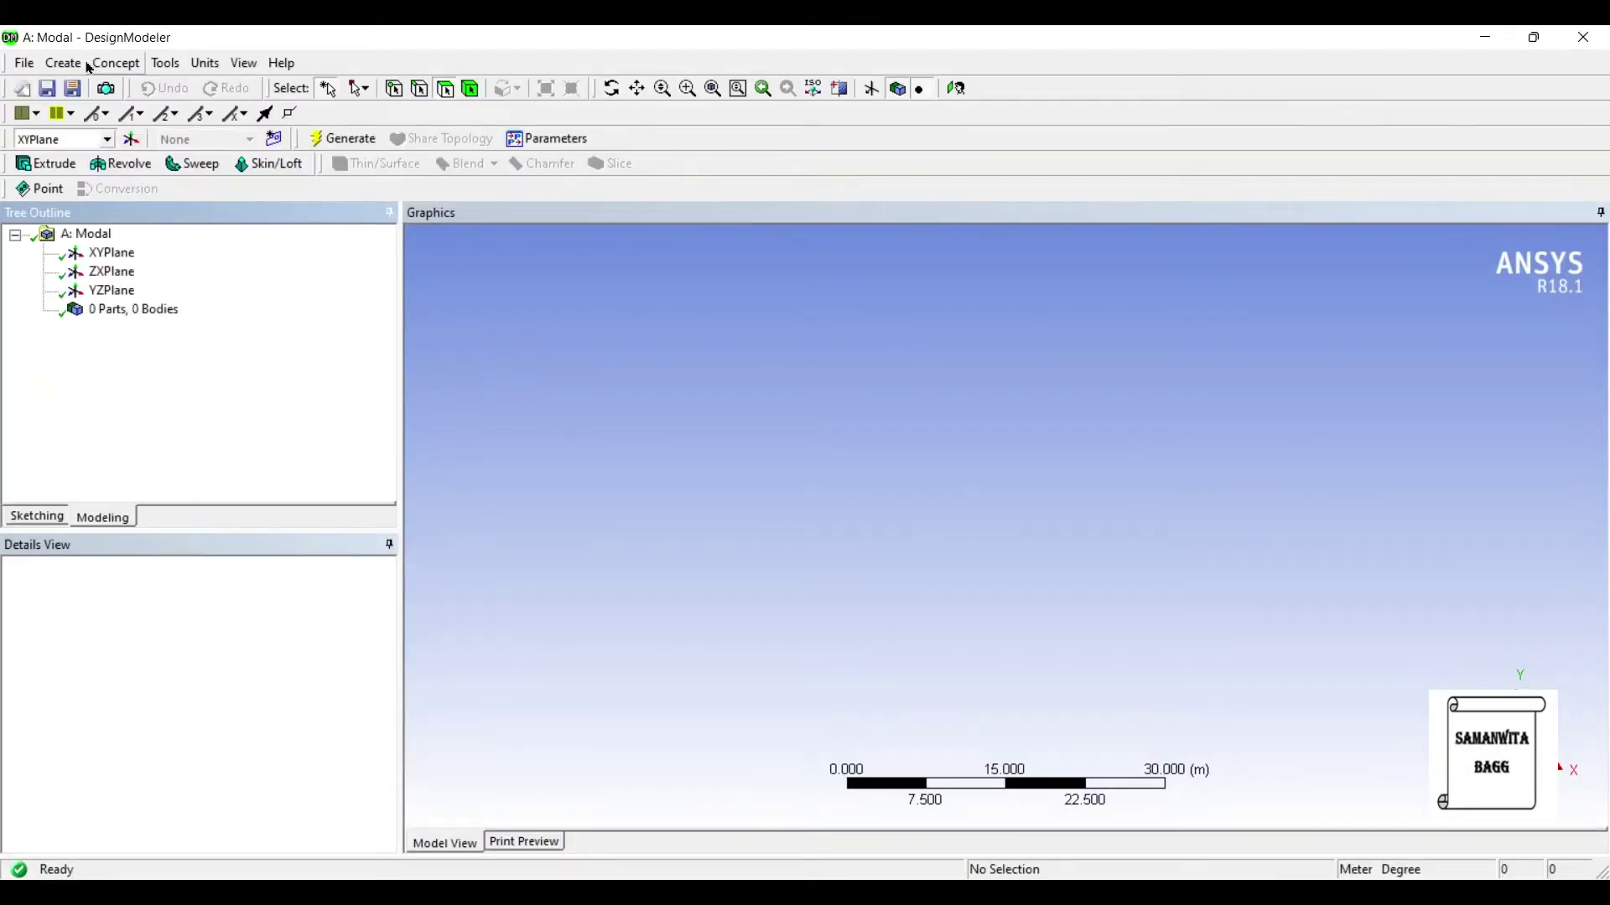
- Set the length unit to millimetres and sketch a circle about 23 mm in diameter, centred on the XY plane's origin
{"action": "left_click", "coordinate": [204, 64]}
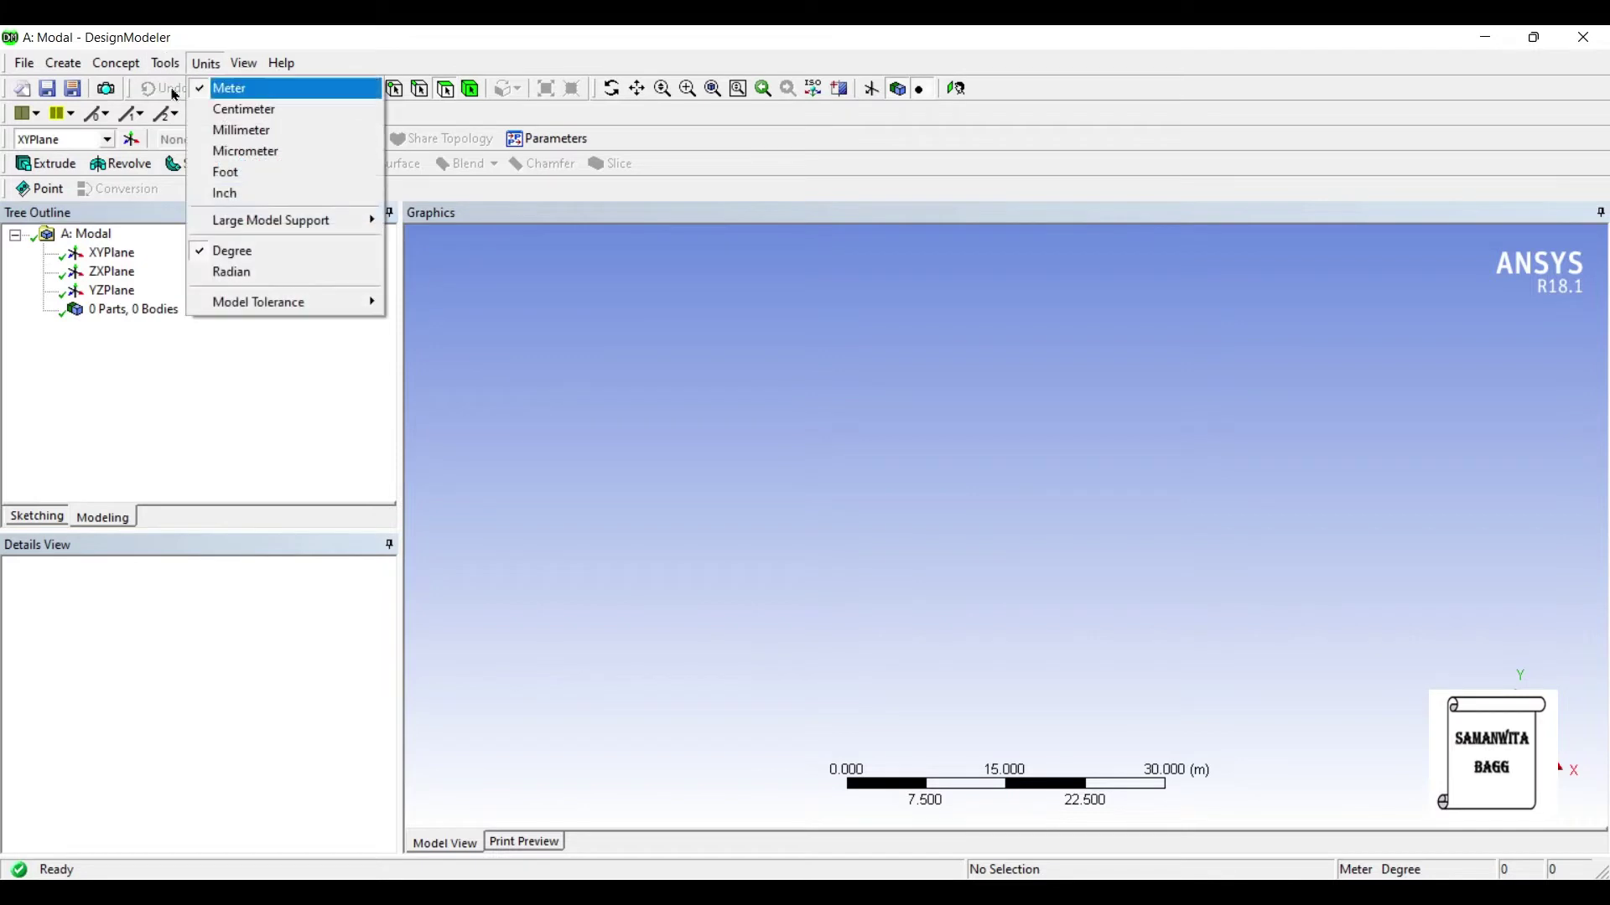
{"action": "left_click", "coordinate": [218, 130]}
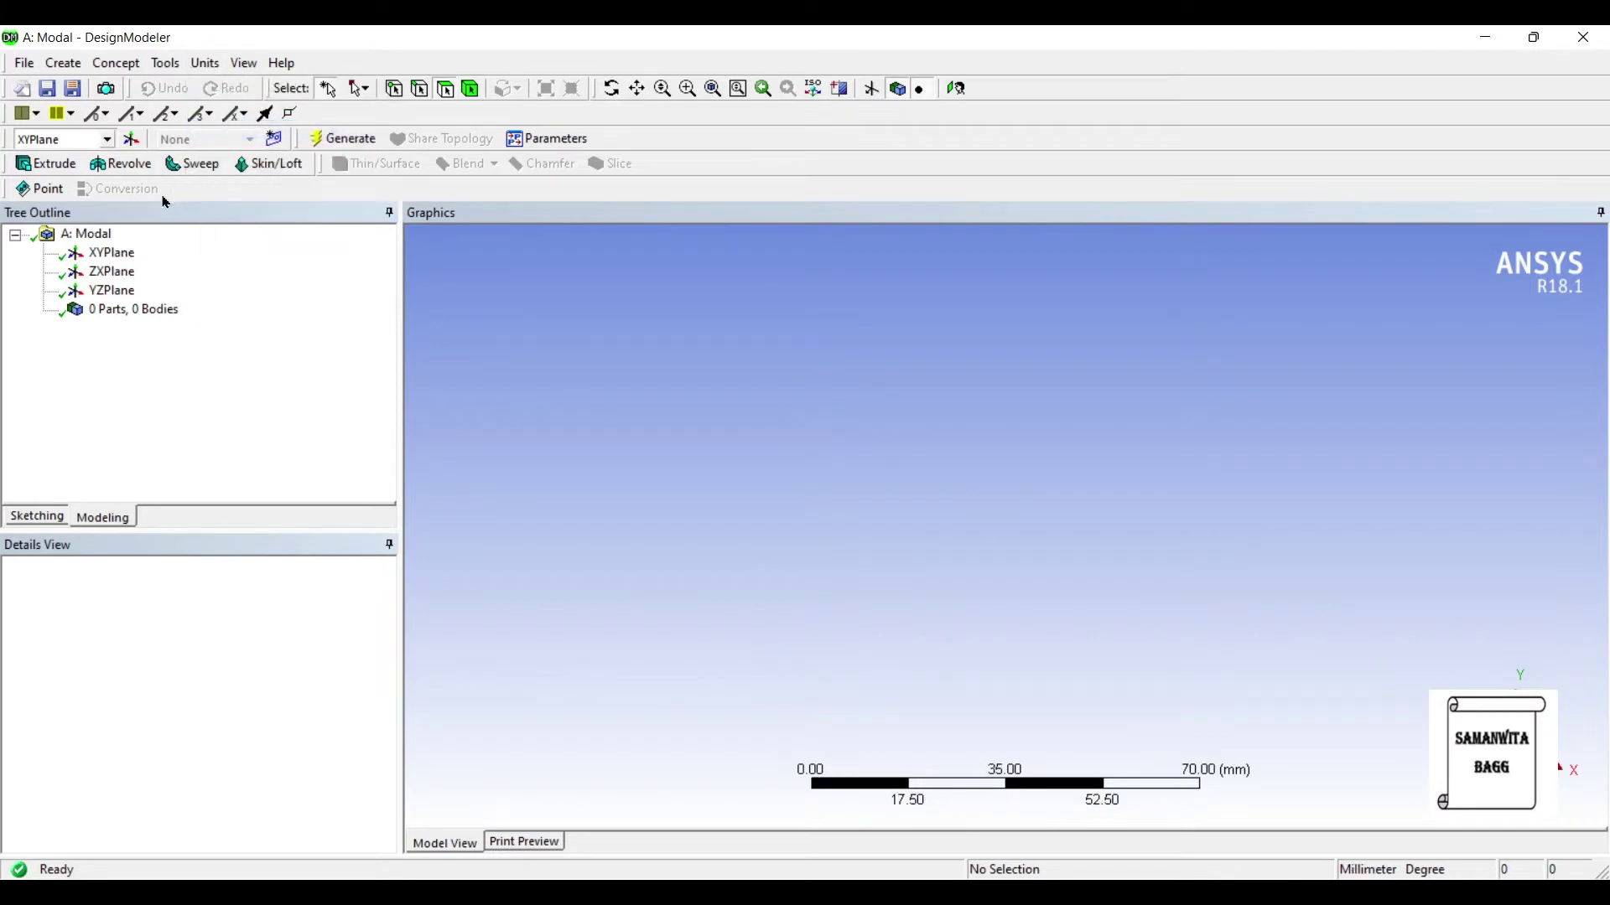
{"action": "left_click", "coordinate": [759, 86]}
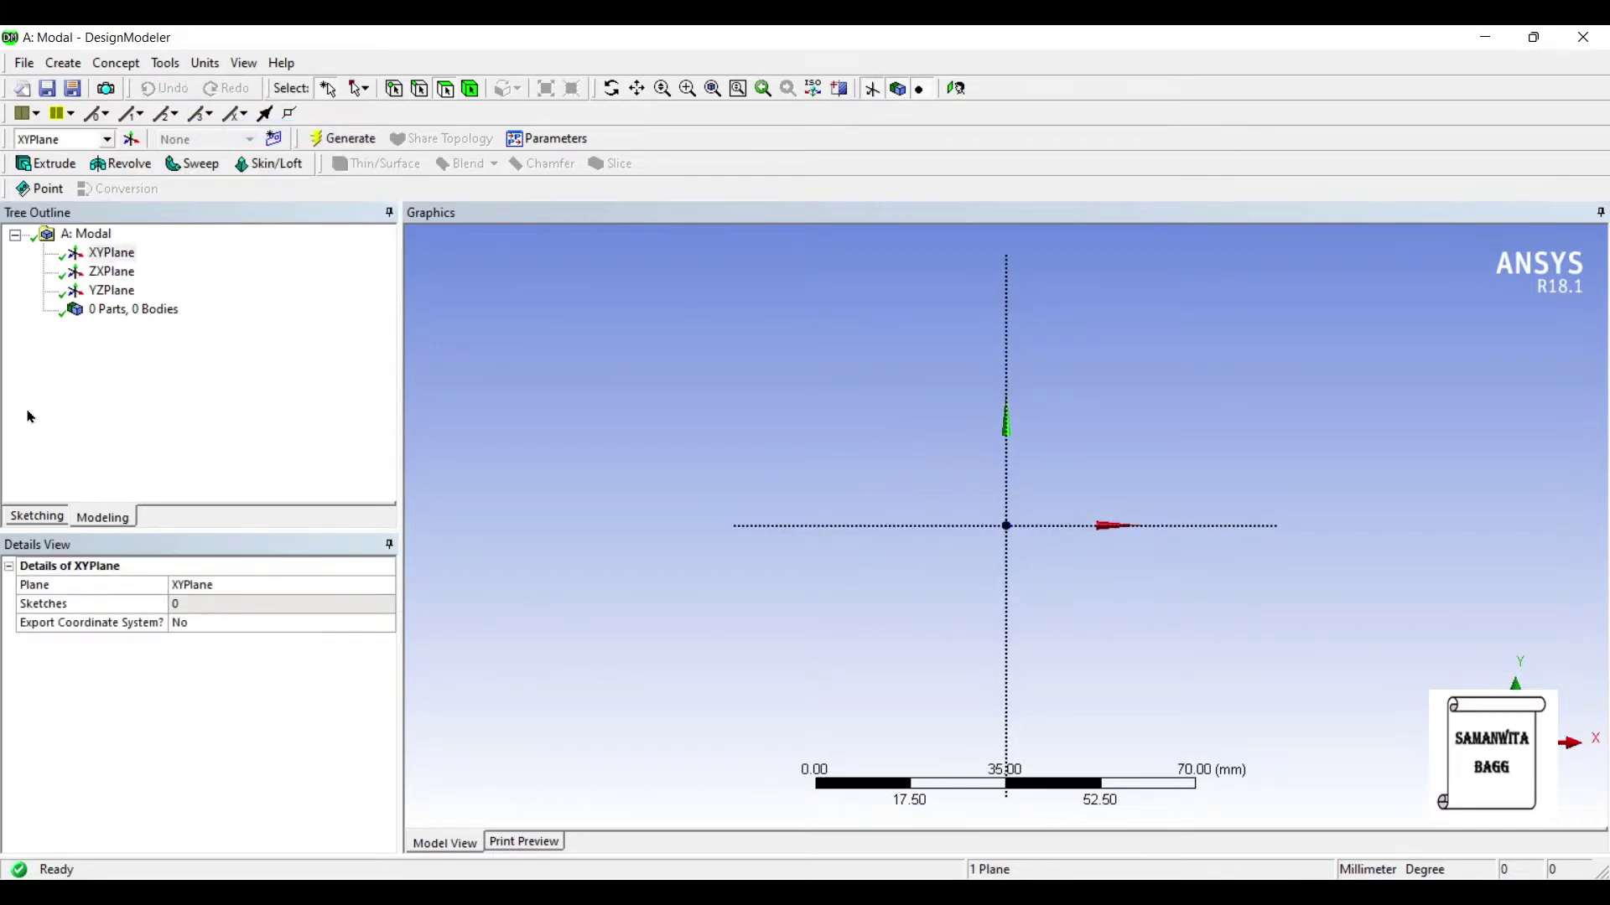
{"action": "left_click", "coordinate": [37, 517]}
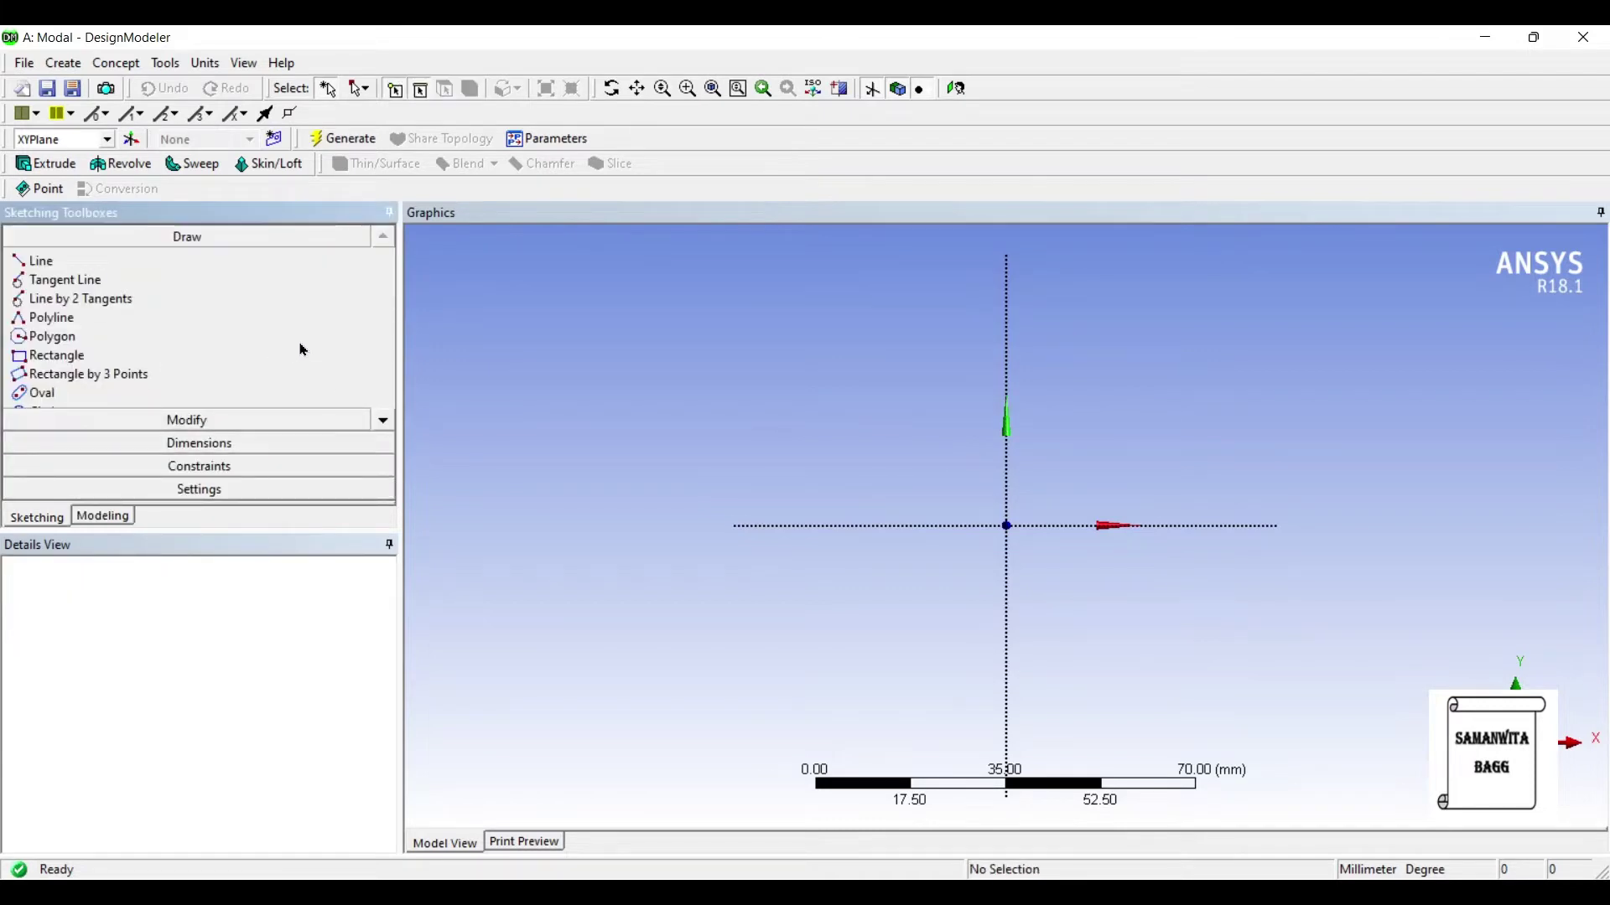
{"action": "scroll", "coordinate": [303, 351], "scroll_direction": "down", "scroll_amount": 1}
{"action": "scroll", "coordinate": [304, 350], "scroll_direction": "down", "scroll_amount": 1}
{"action": "left_click", "coordinate": [43, 374]}
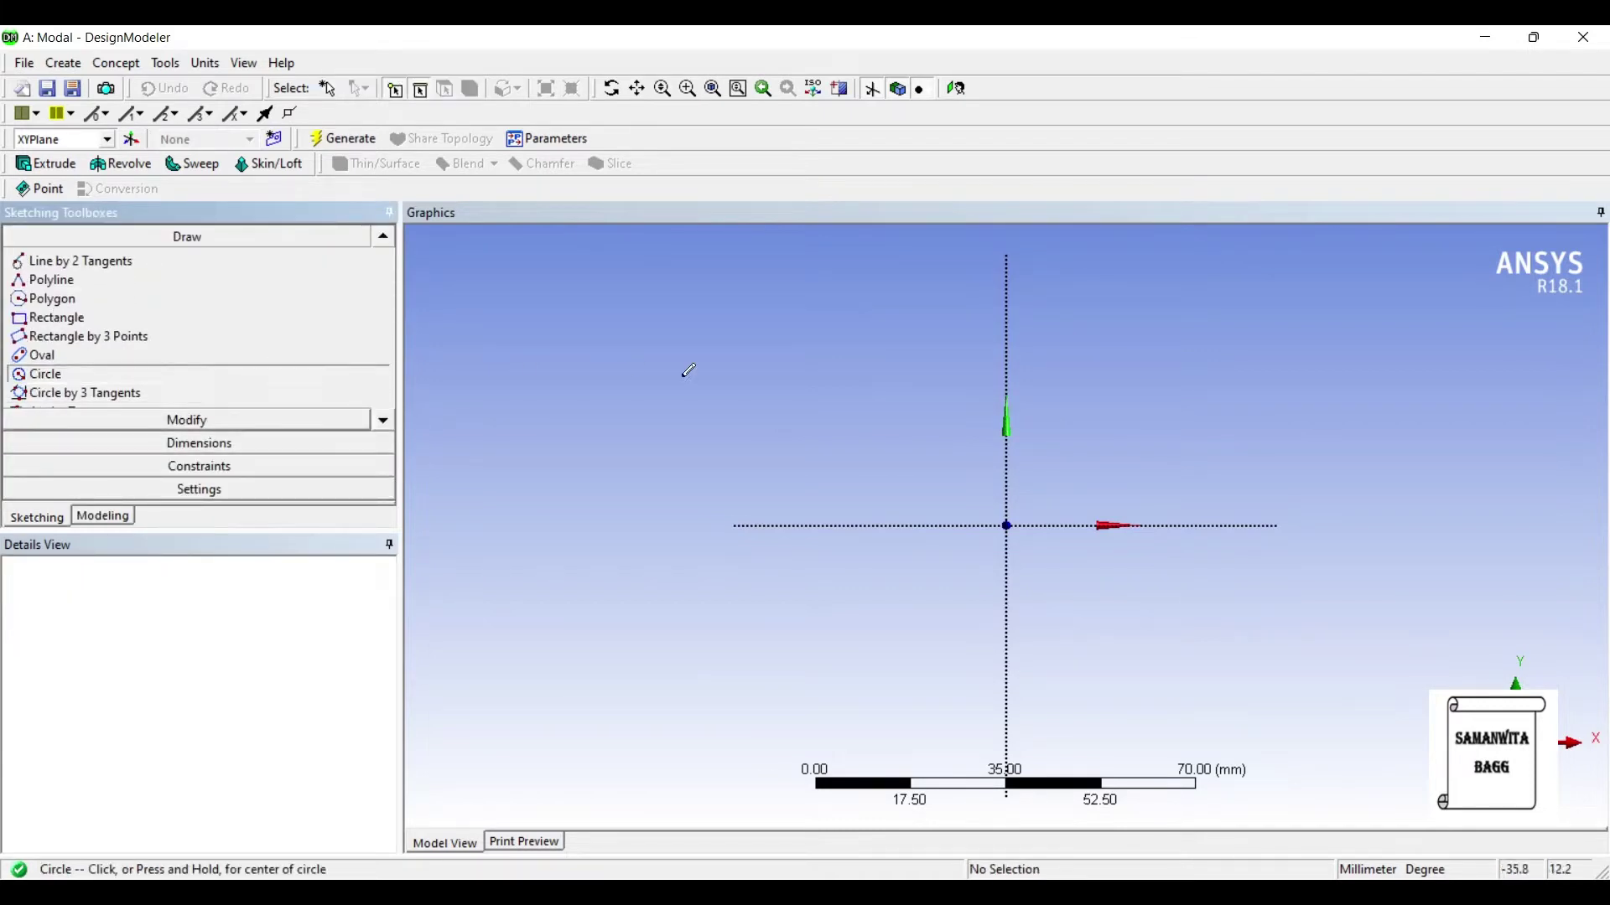
{"action": "left_click", "coordinate": [1006, 526]}
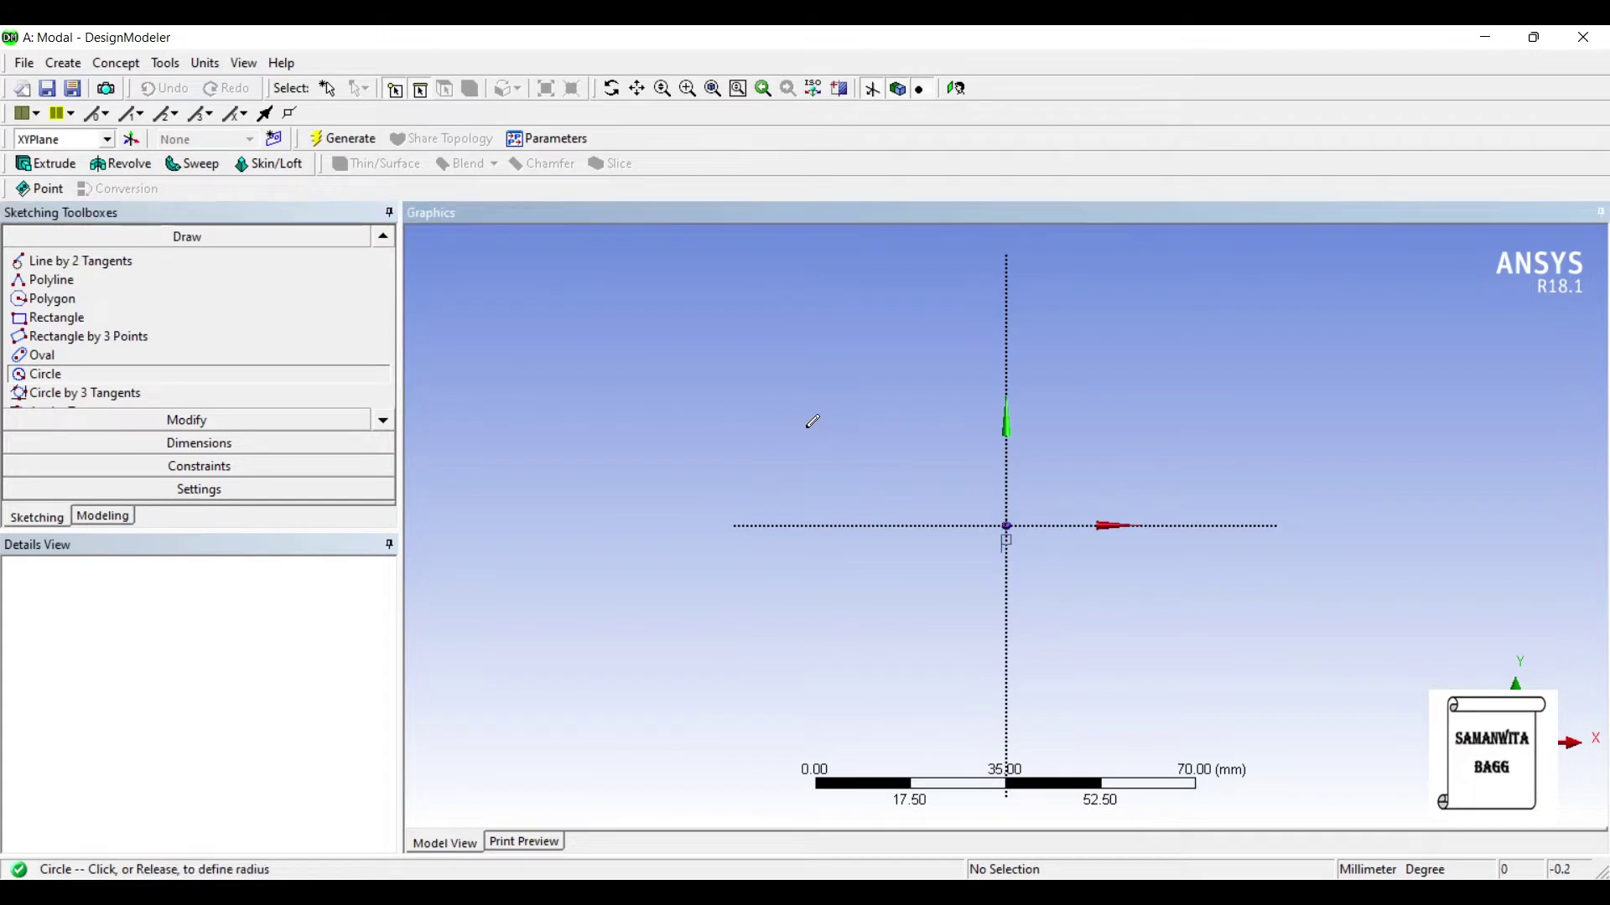
{"action": "left_click", "coordinate": [1045, 574]}
- Dimension the circle's diameter and set it to 25 mm
{"action": "left_click", "coordinate": [152, 442]}
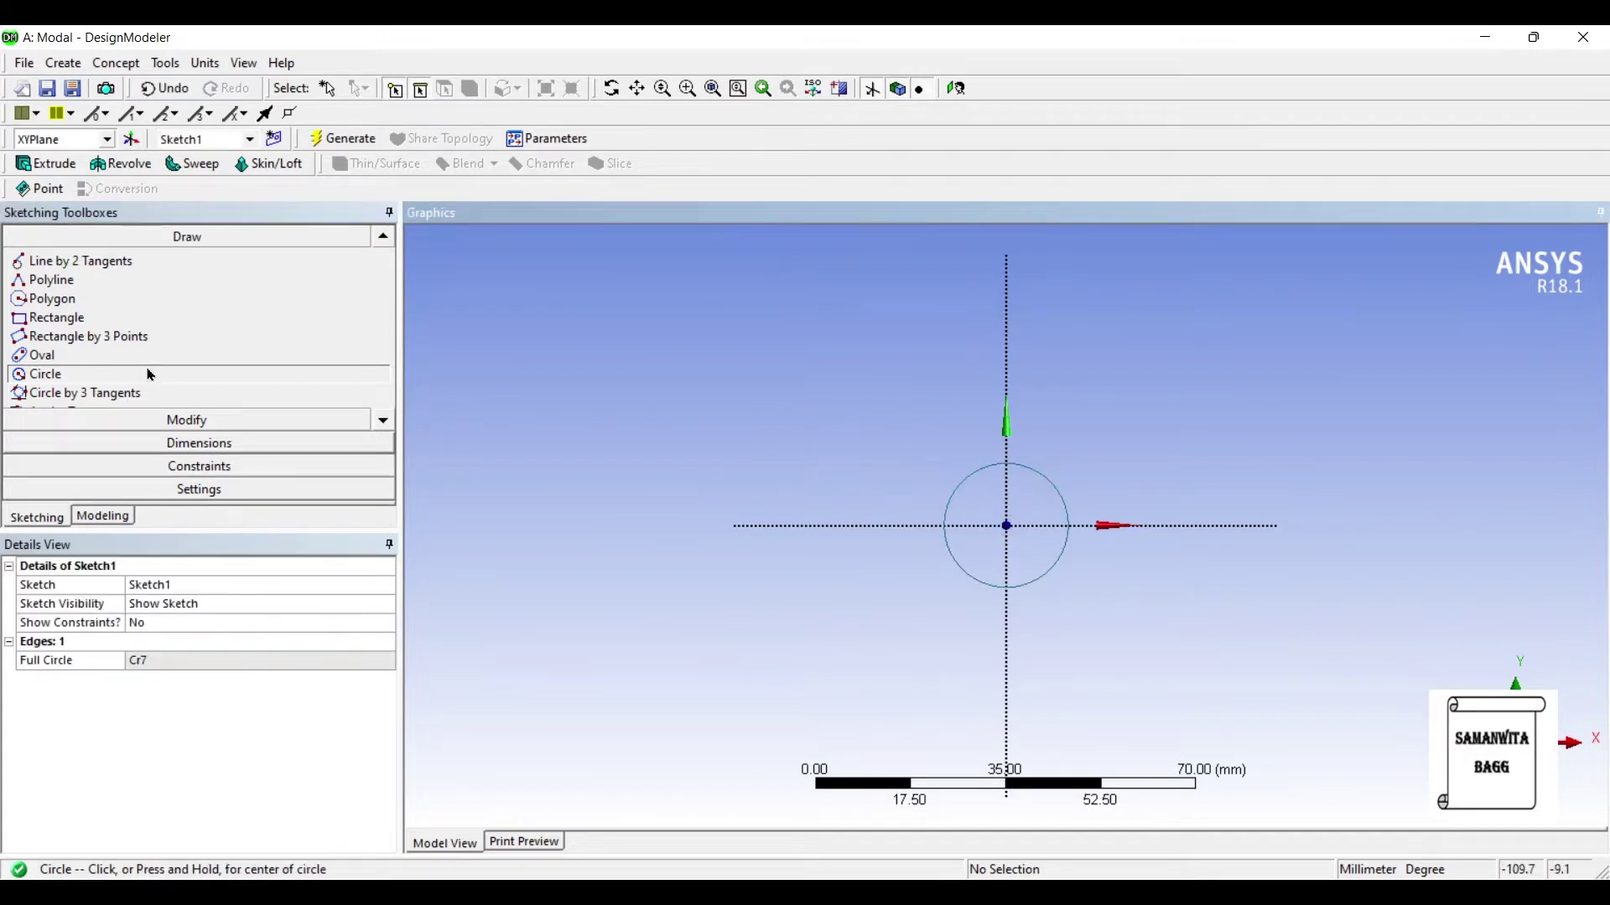
{"action": "left_click", "coordinate": [1047, 481]}
{"action": "left_click", "coordinate": [1088, 435]}
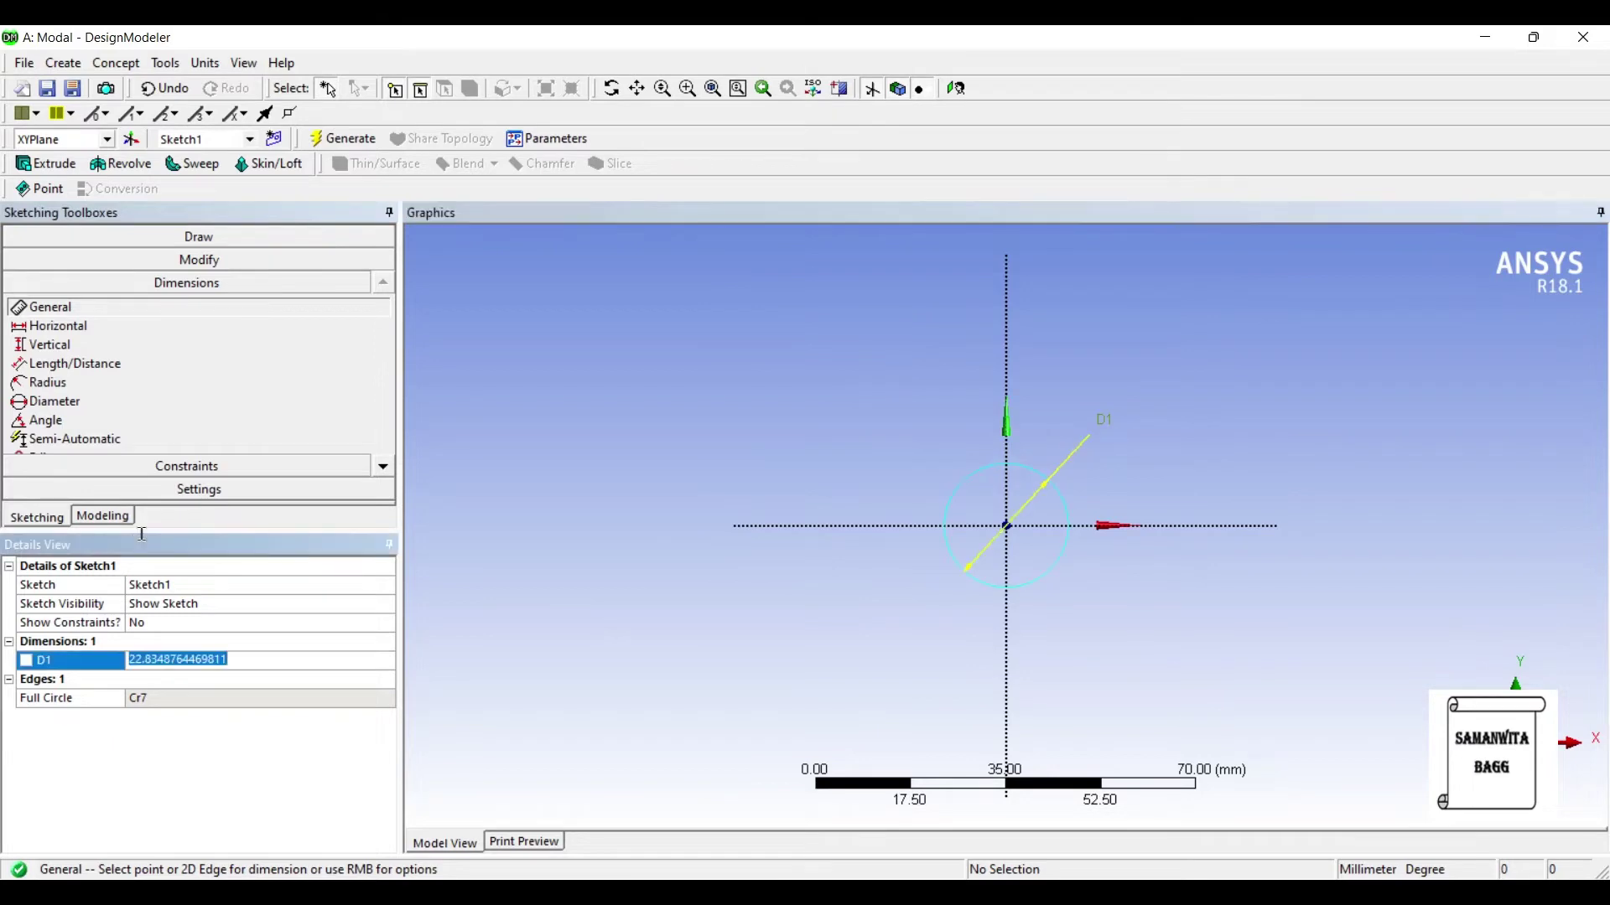
{"action": "type", "text": "25"}
{"action": "key", "text": "Return"}
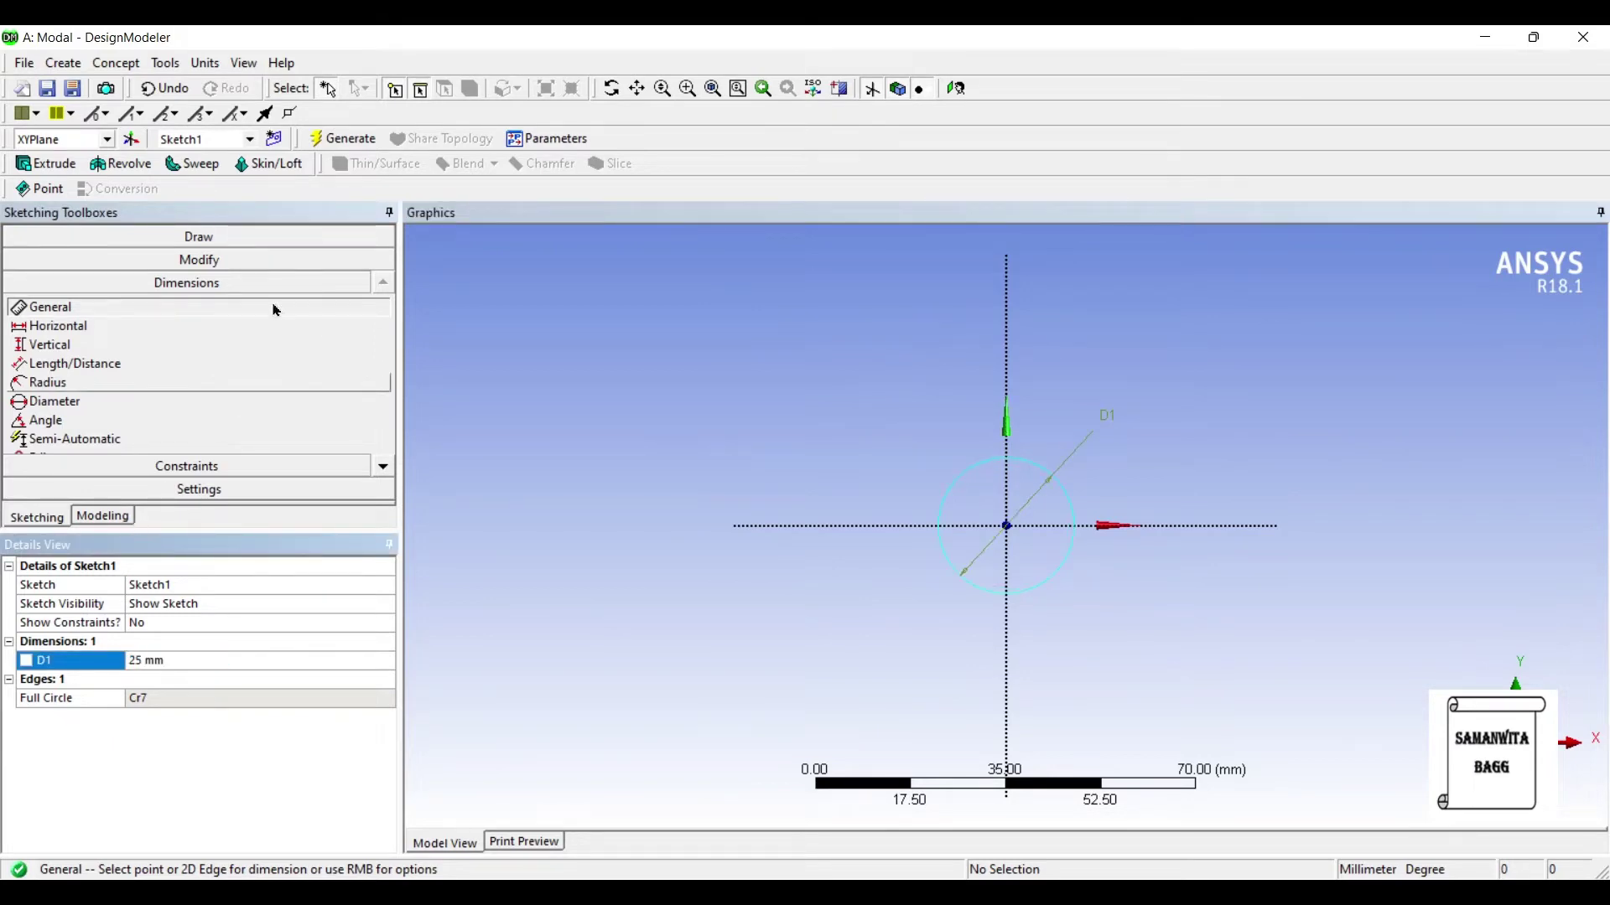
- Extrude the circle sketch to a depth of 300 mm as added material and generate the solid rod
{"action": "left_click", "coordinate": [46, 163]}
{"action": "middle_click_drag", "start_coordinate": [740, 460], "coordinate": [619, 525]}
{"action": "left_click", "coordinate": [194, 603]}
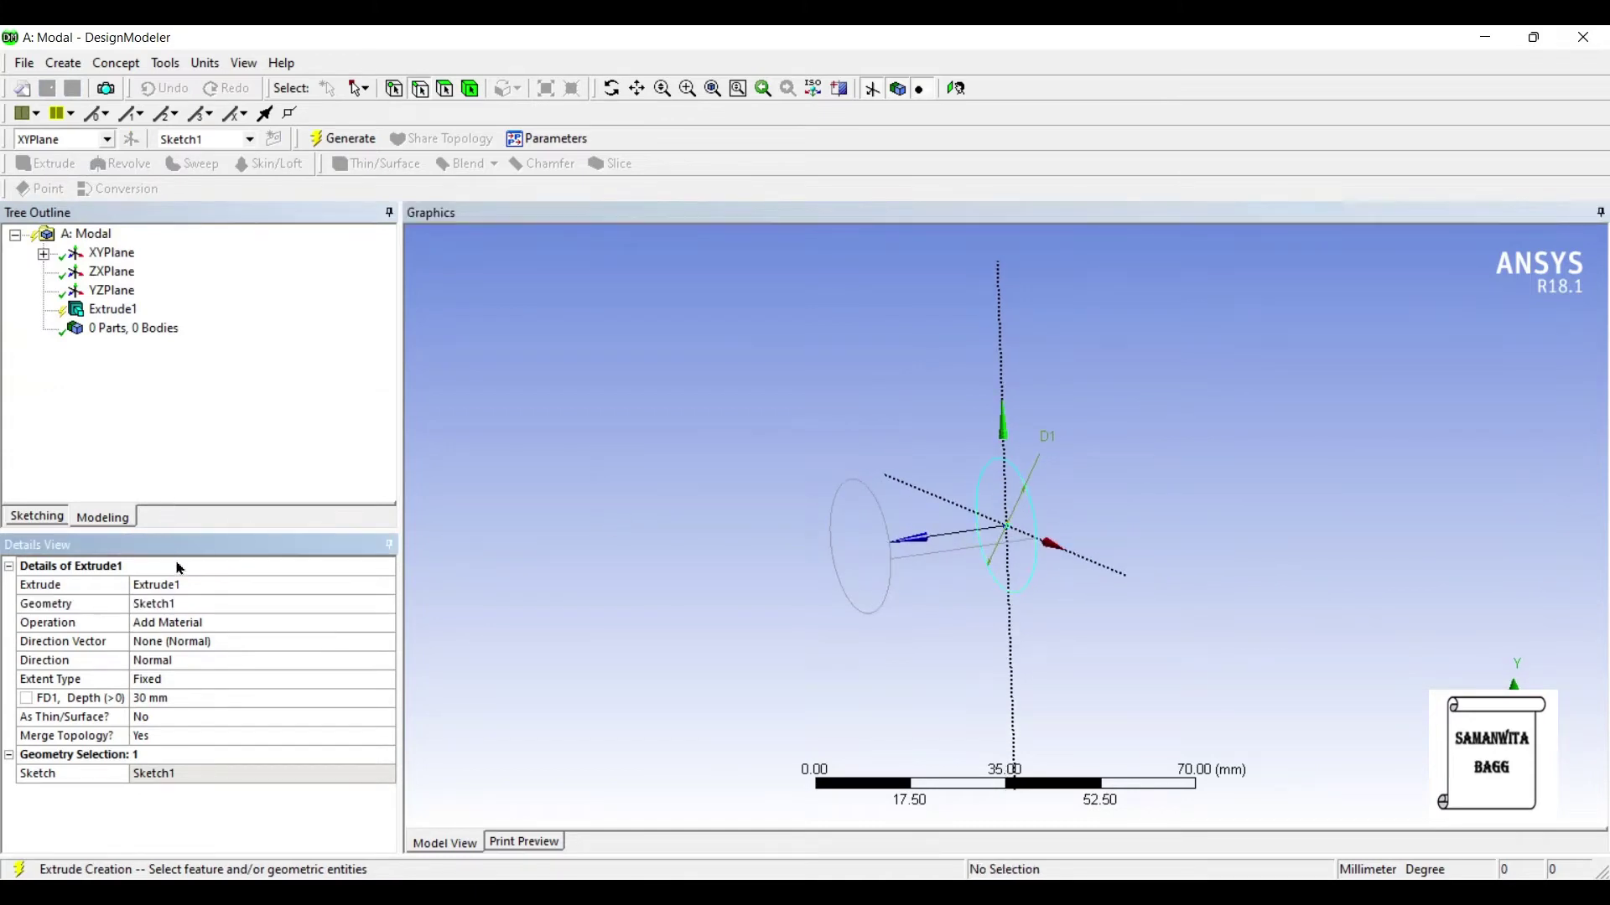
{"action": "left_click", "coordinate": [218, 697]}
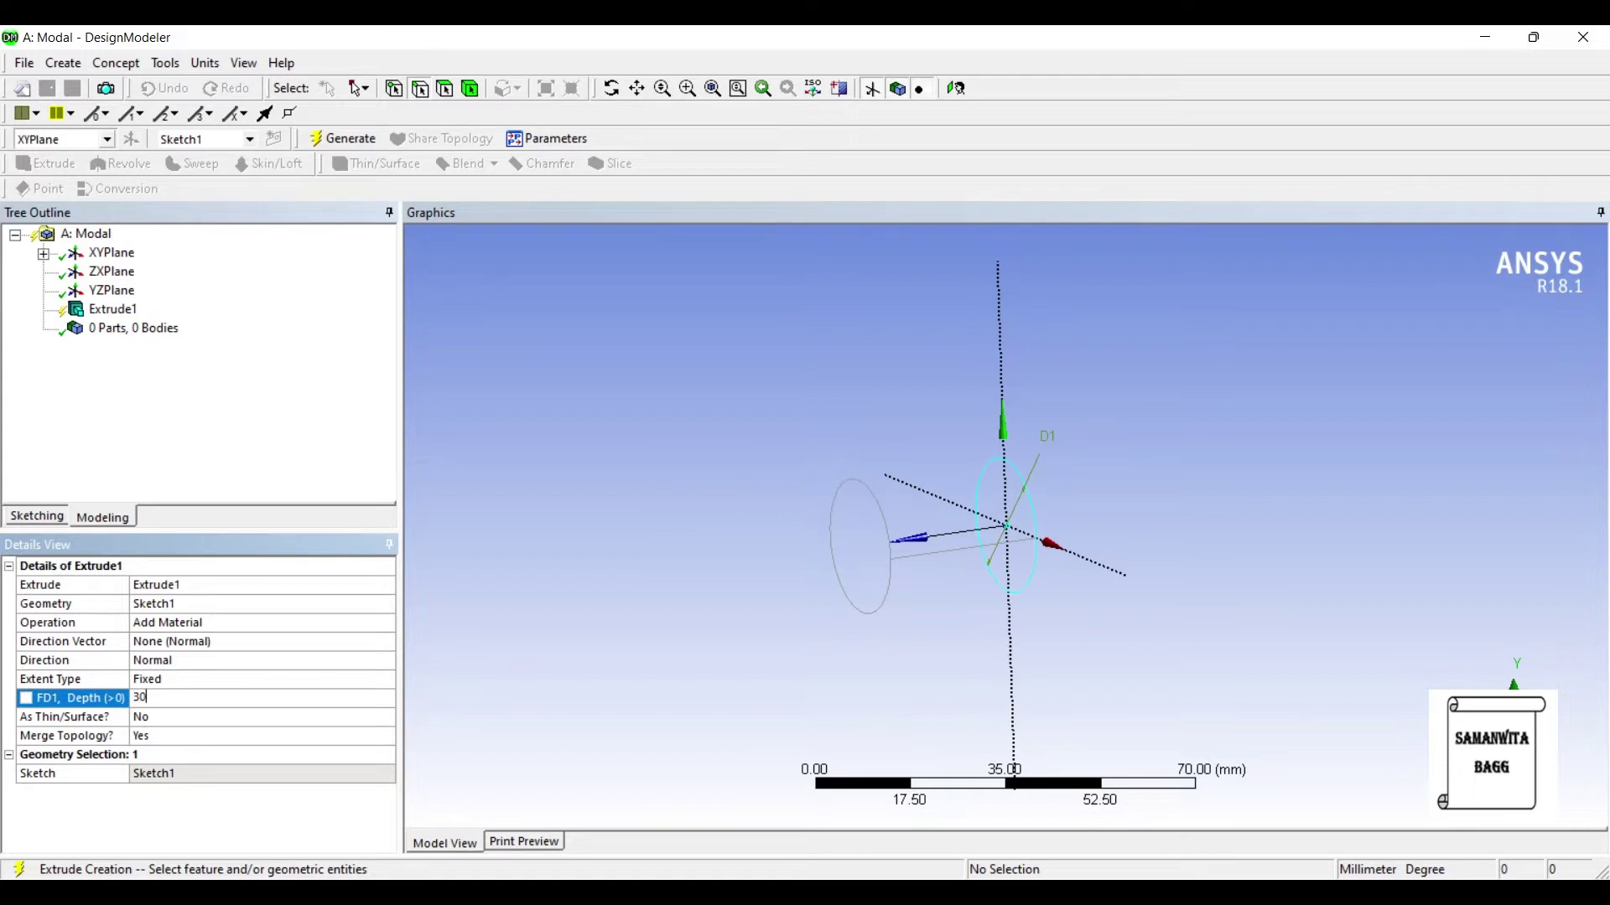
{"action": "type", "text": "300"}
{"action": "key", "text": "Return"}
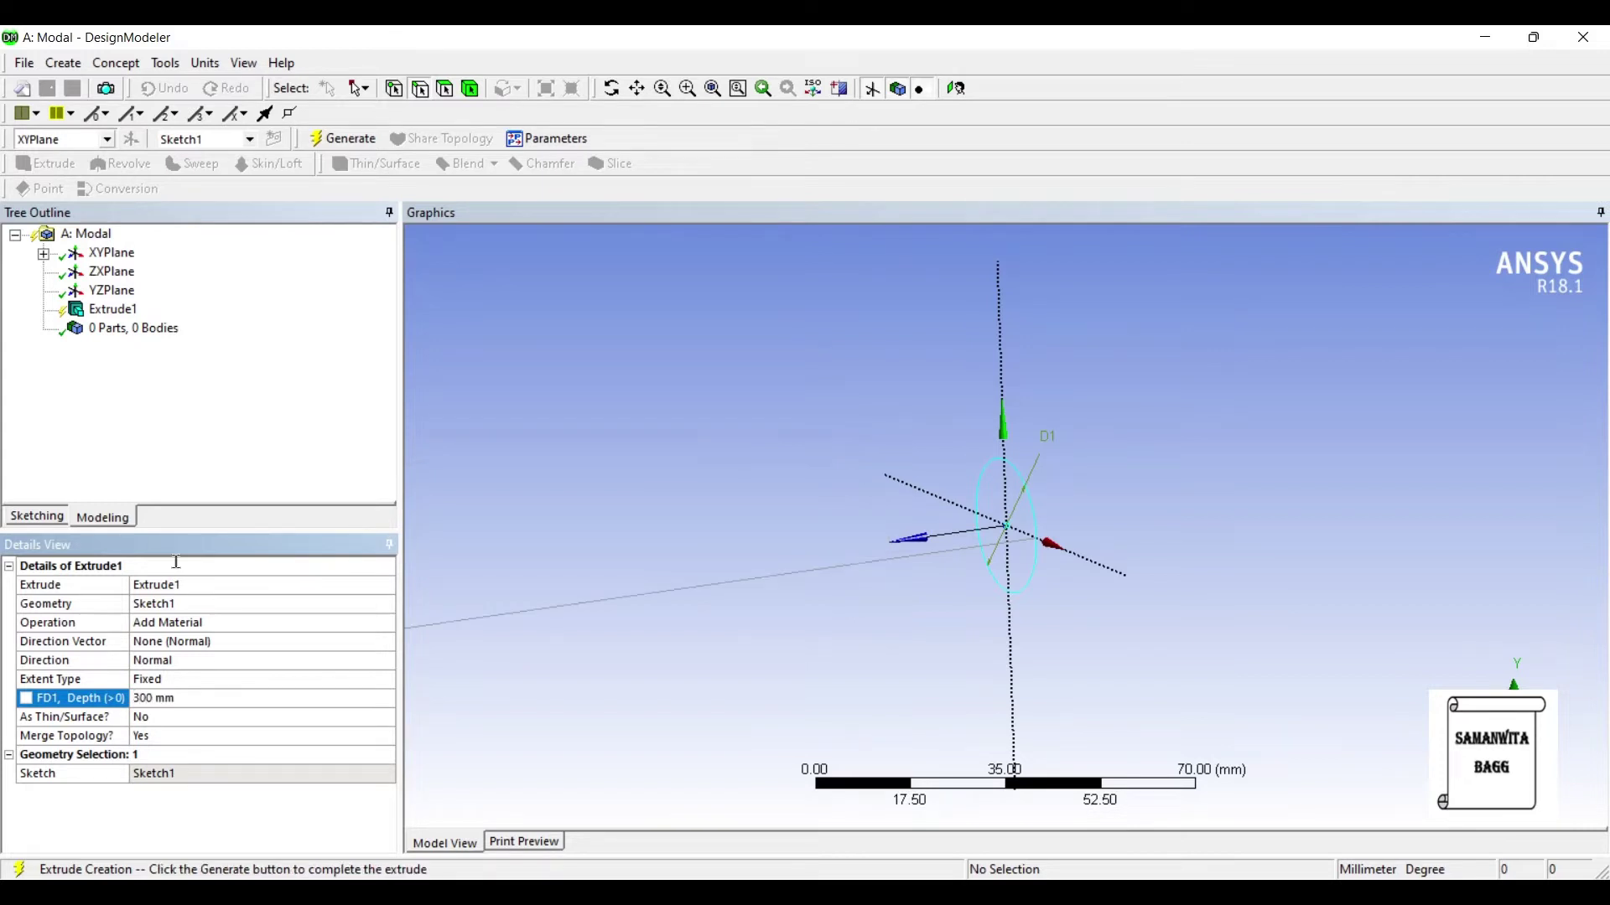
{"action": "left_click", "coordinate": [342, 138]}
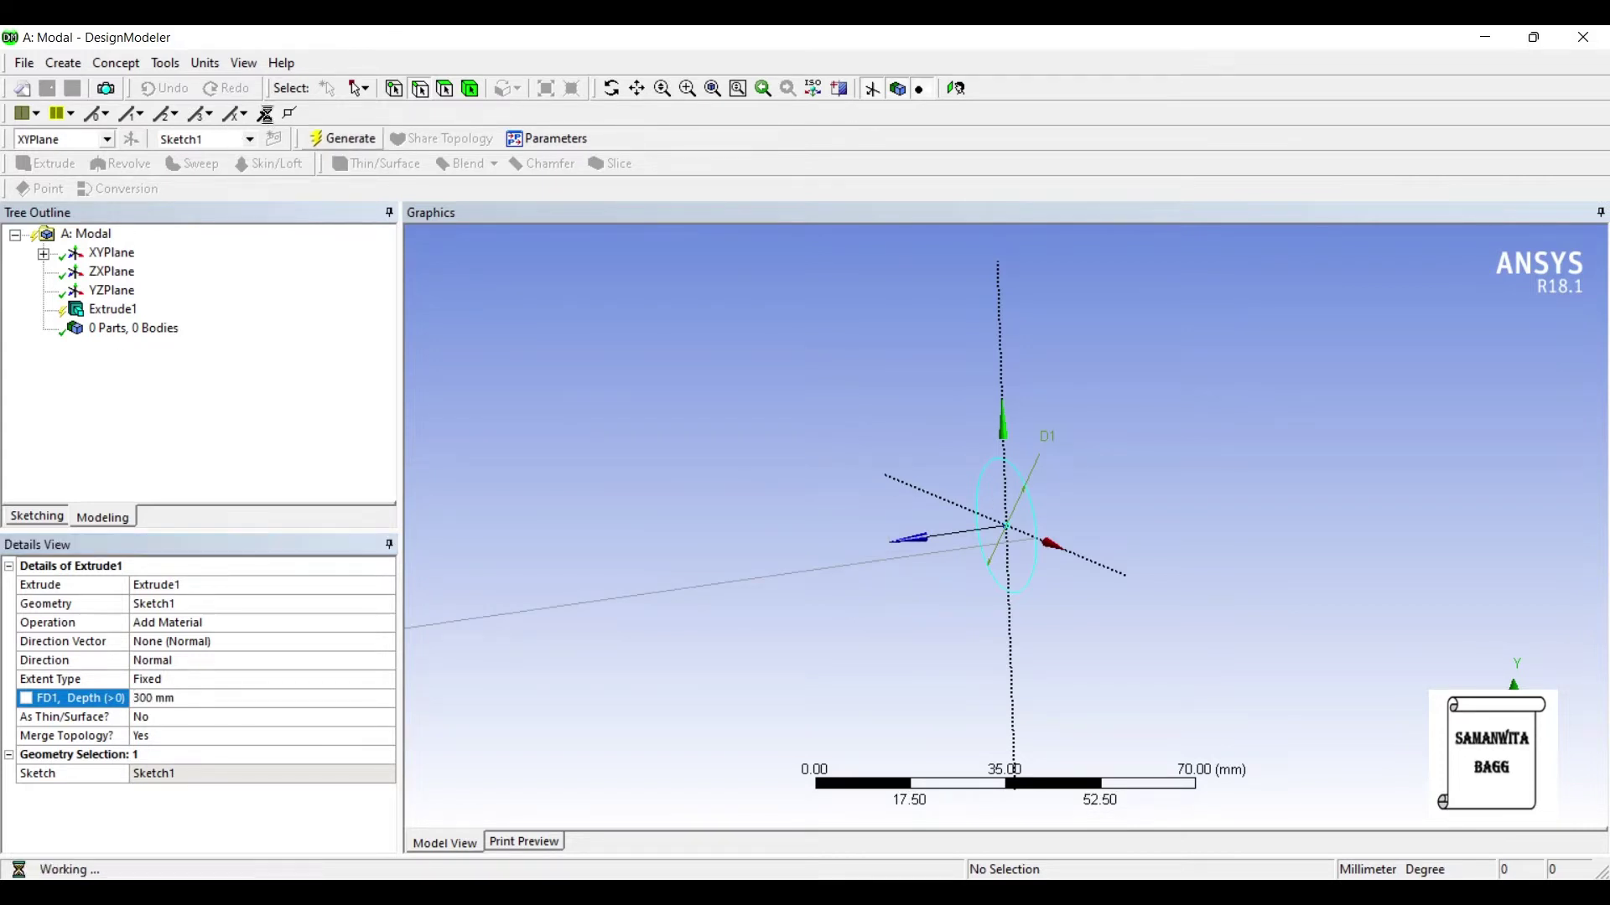
{"action": "middle_click_drag", "start_coordinate": [596, 352], "coordinate": [1065, 389]}
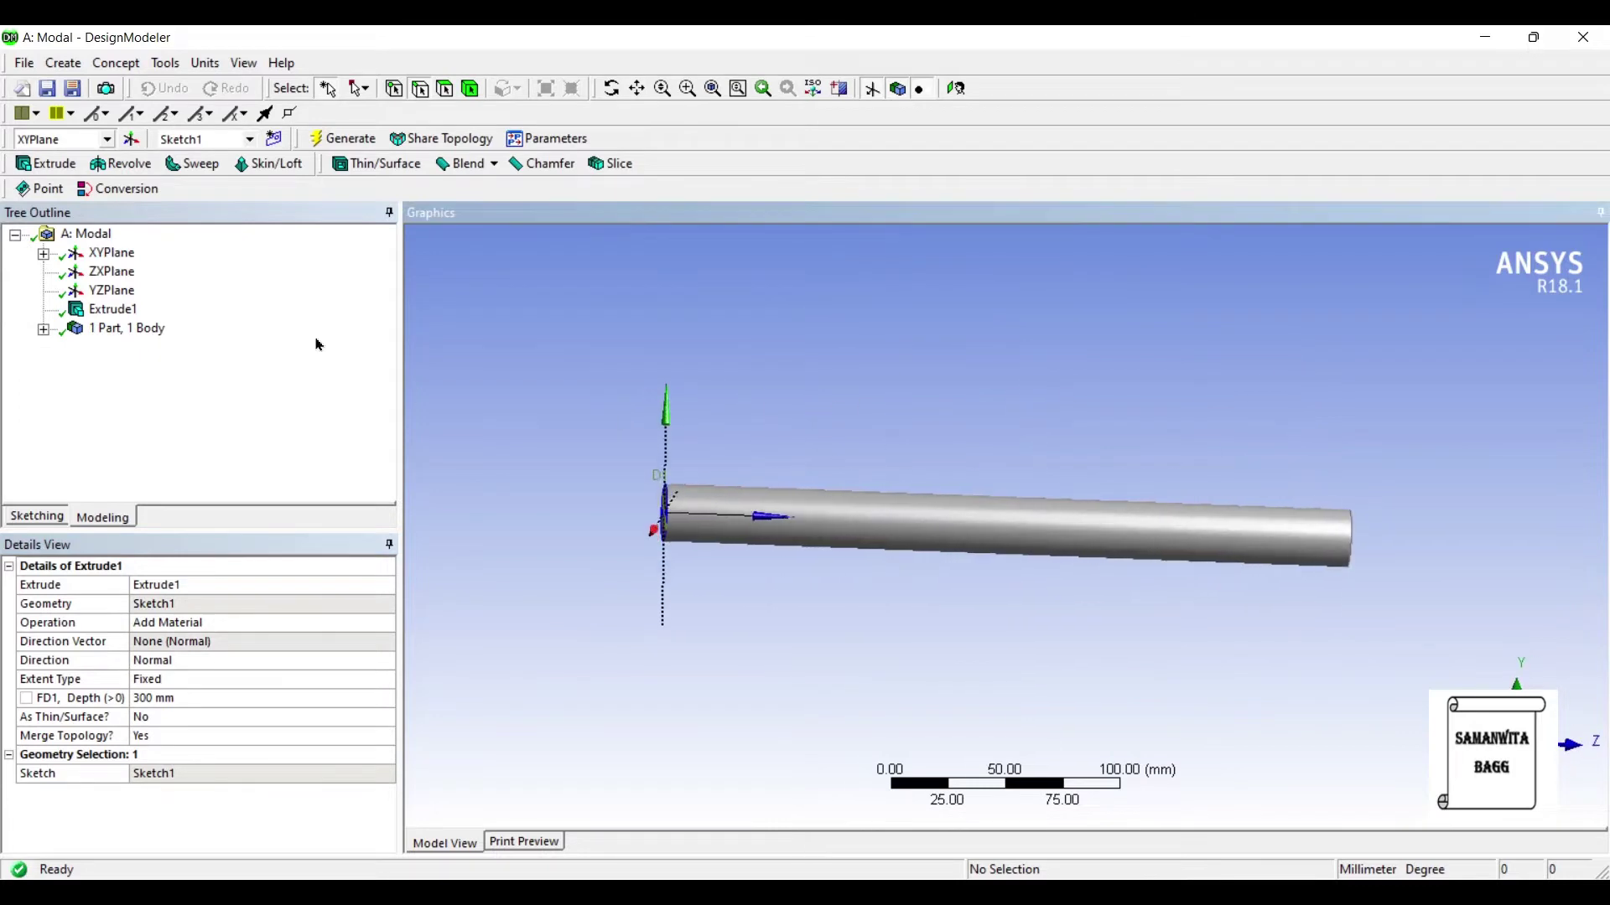
- Return to the project schematic and open the Modal system's Model cell in Mechanical
{"action": "left_click", "coordinate": [1484, 37]}
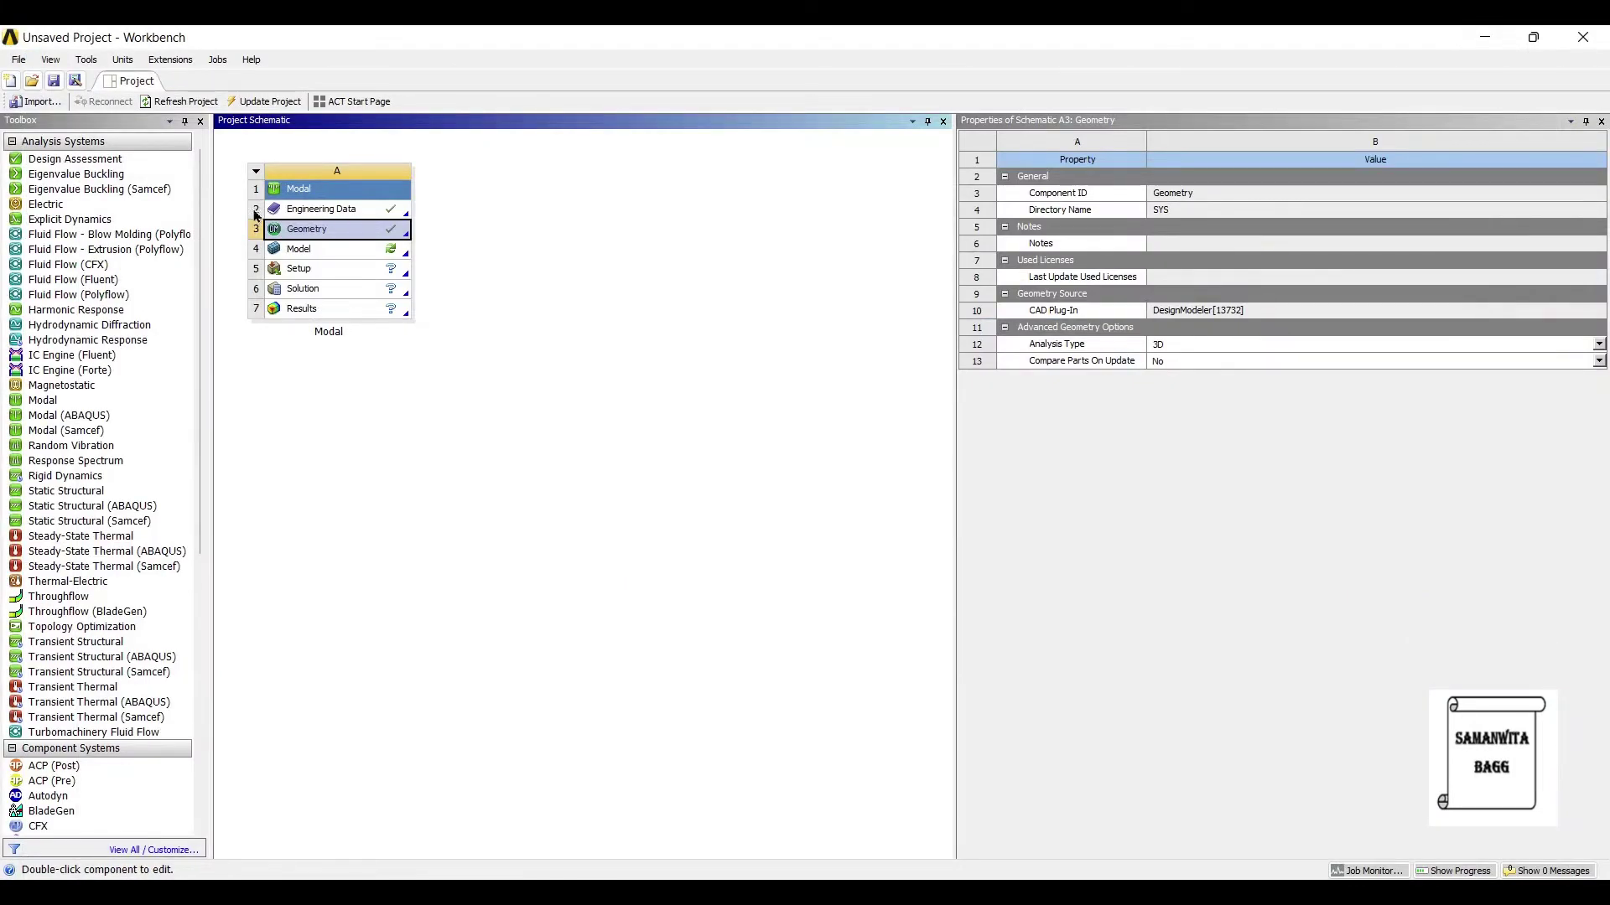
{"action": "double_click", "coordinate": [298, 249]}
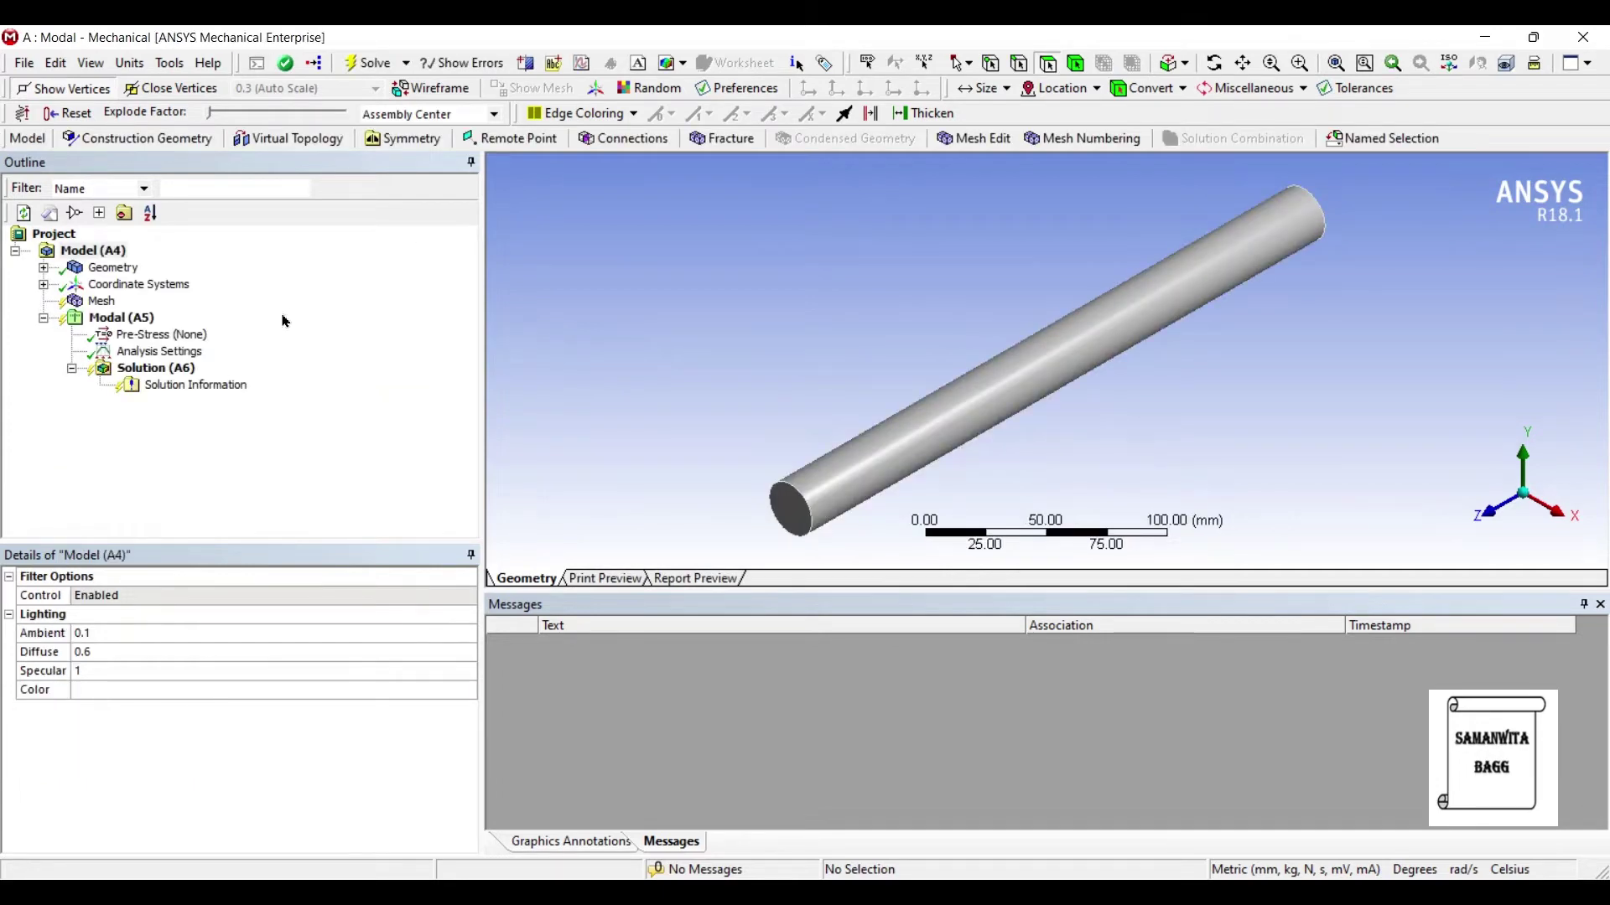
{"action": "middle_click_drag", "start_coordinate": [634, 387], "coordinate": [755, 378]}
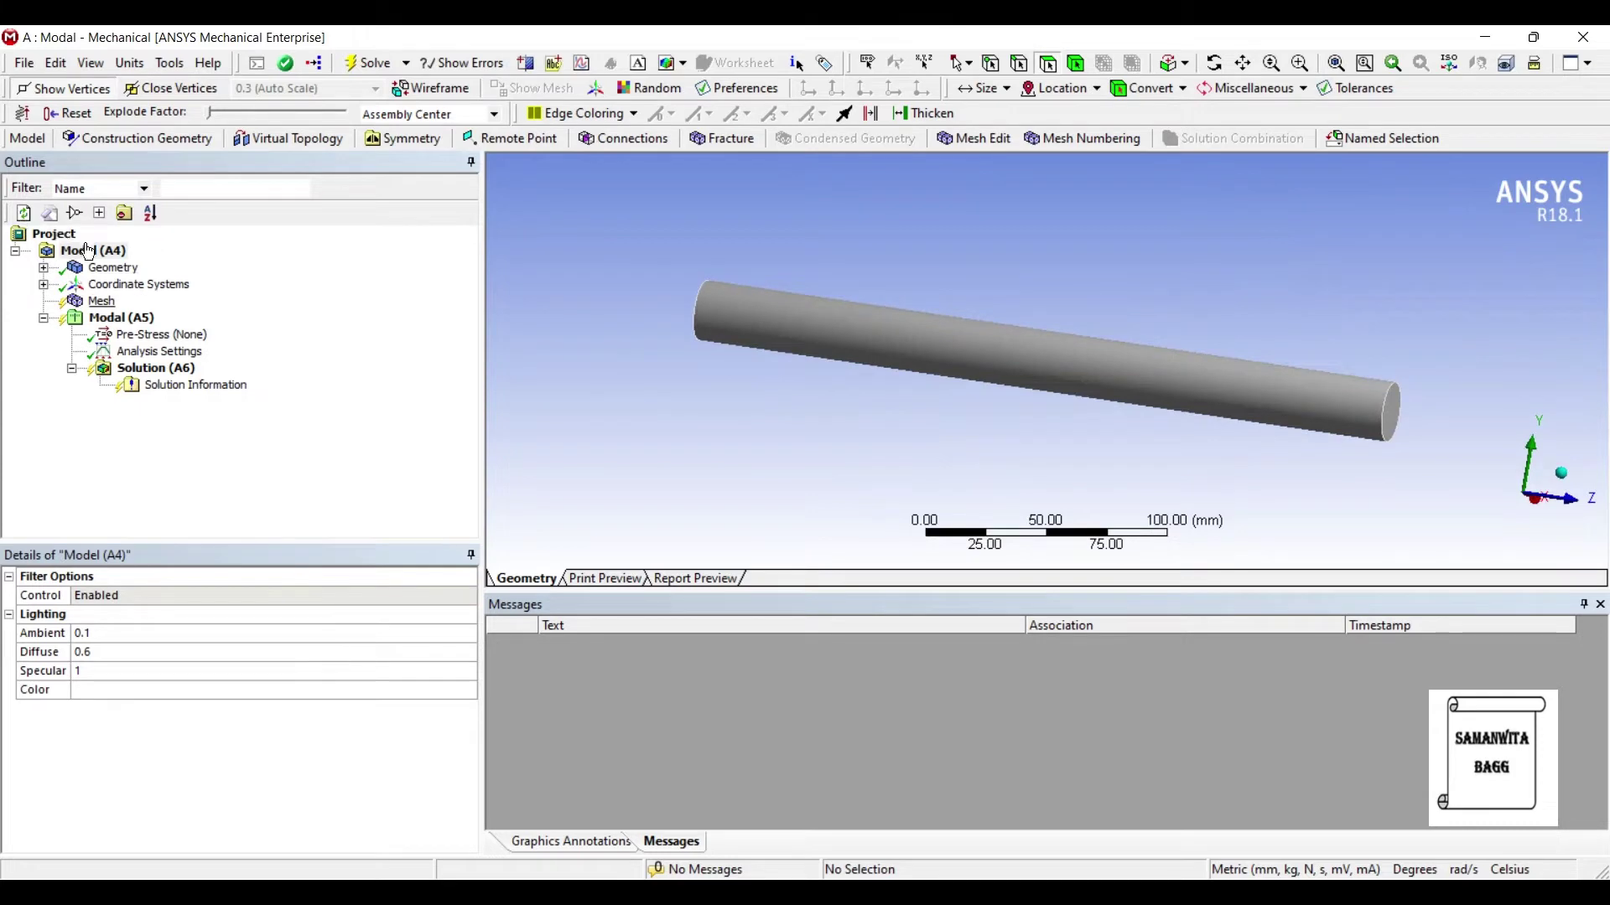
- Insert a mesh method and scope it to the cylindrical rod body
{"action": "left_click", "coordinate": [101, 301]}
{"action": "right_click", "coordinate": [106, 301]}
{"action": "mouse_move", "coordinate": [114, 311]}
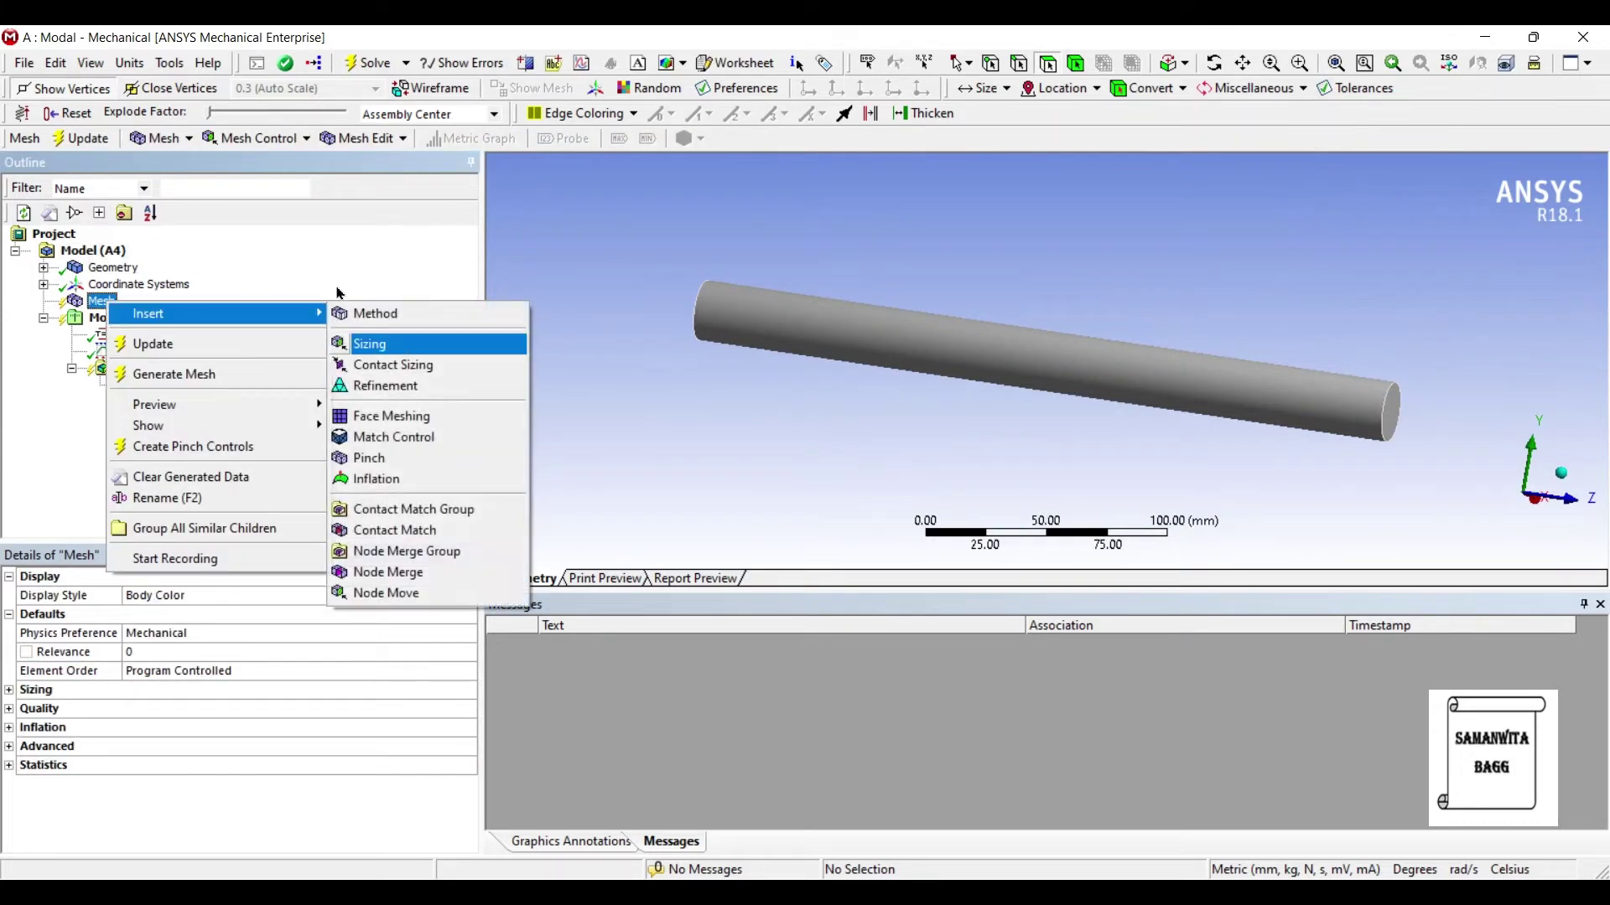
{"action": "key", "text": "Return"}
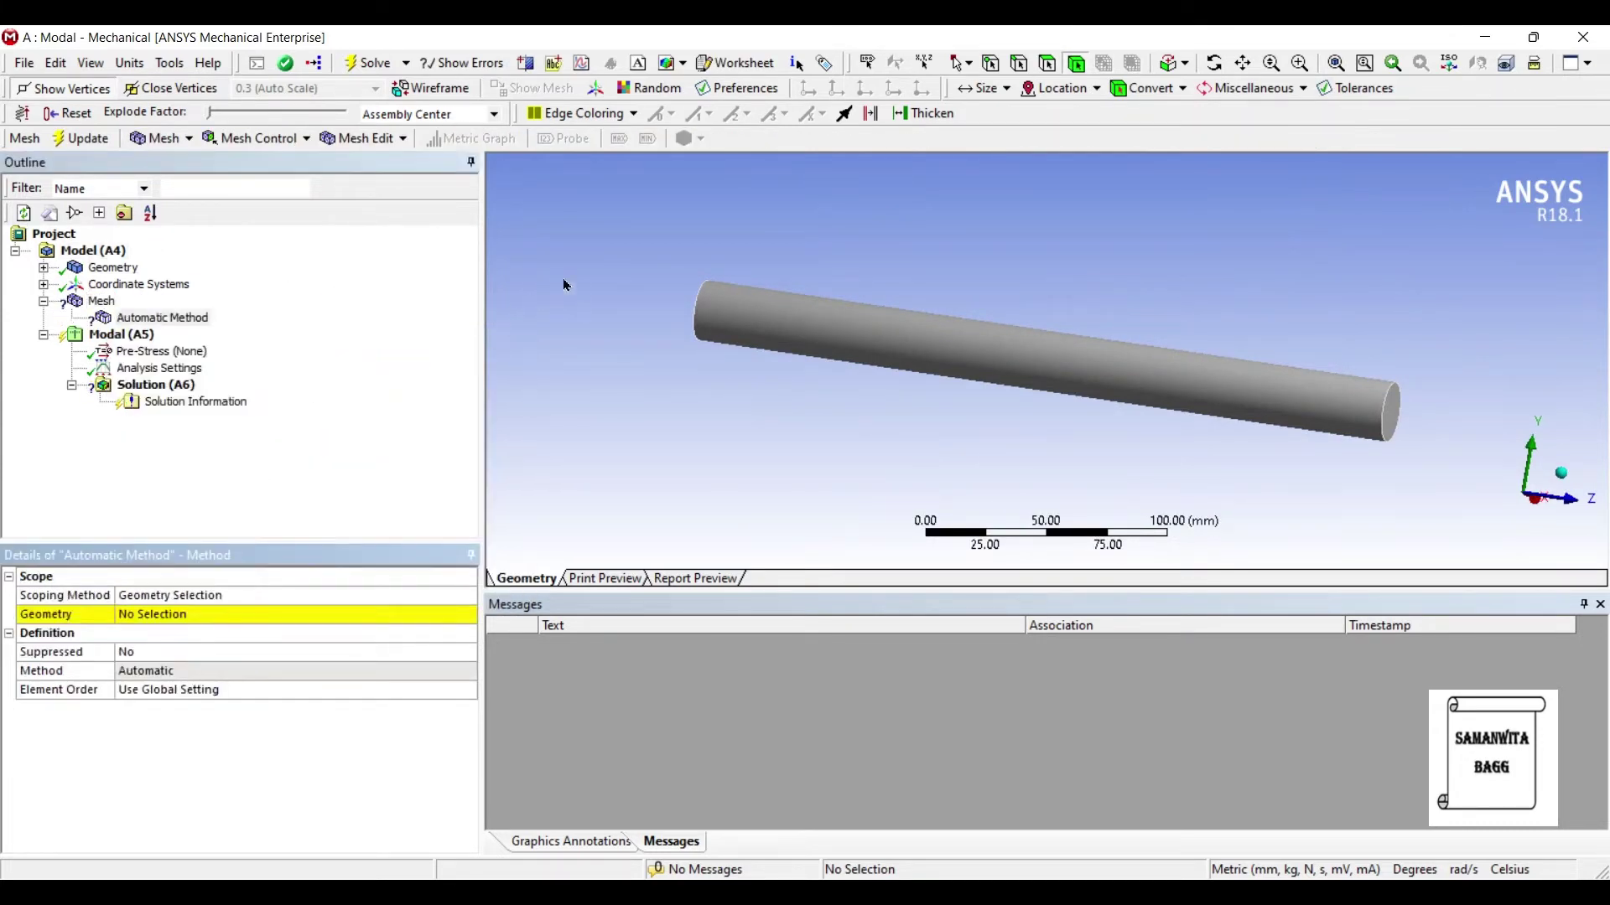
{"action": "left_click", "coordinate": [791, 312]}
{"action": "left_click", "coordinate": [146, 615]}
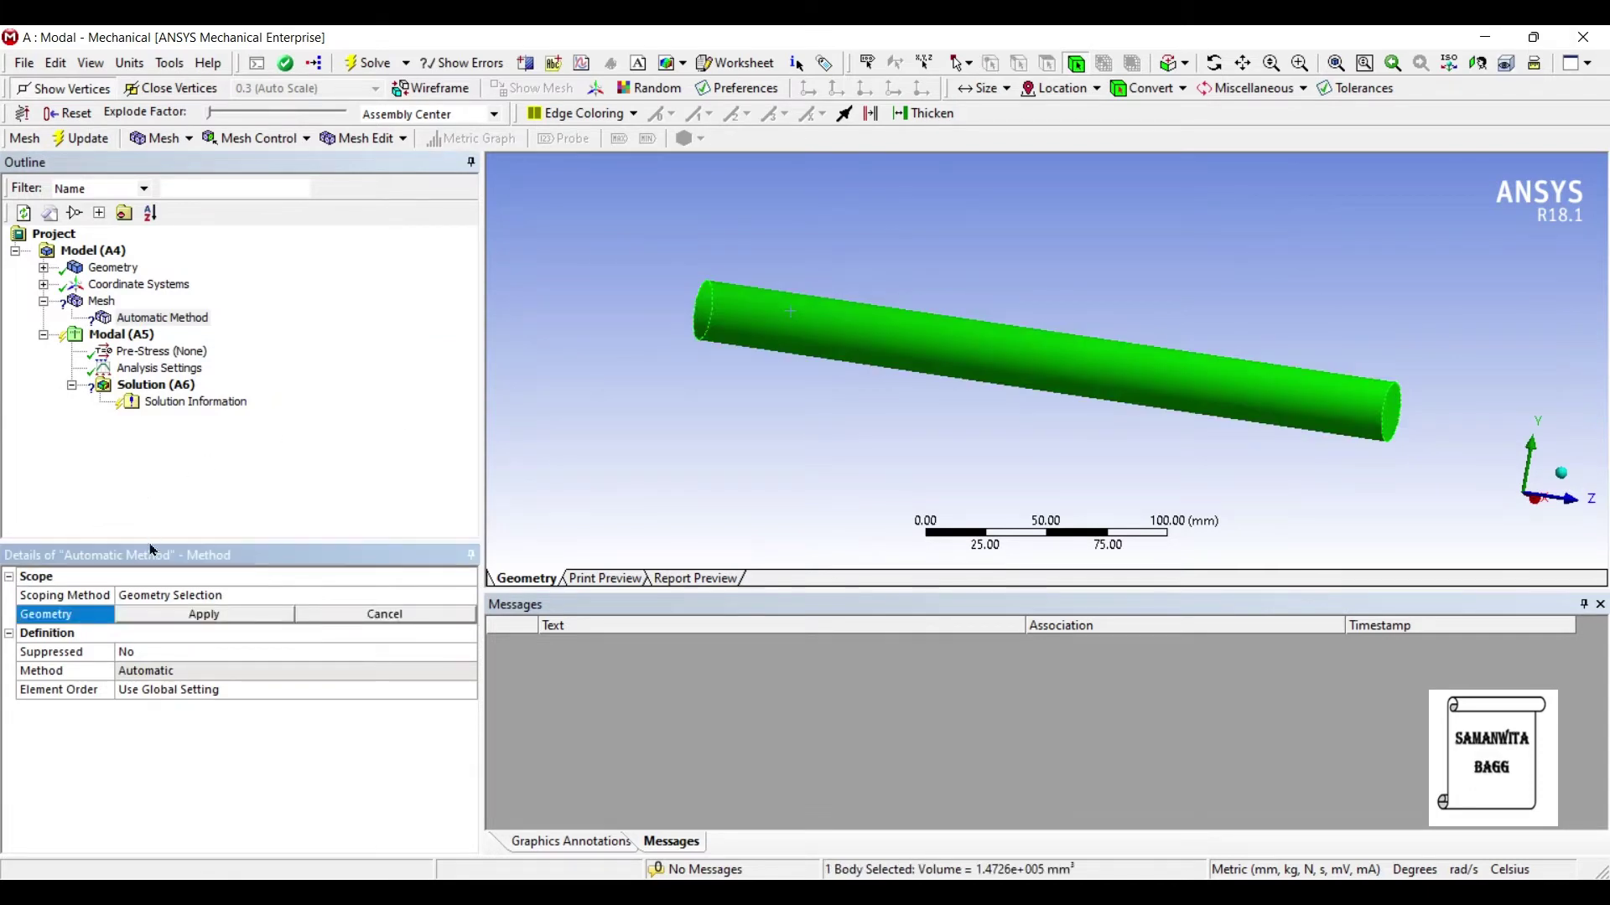
{"action": "left_click", "coordinate": [168, 671]}
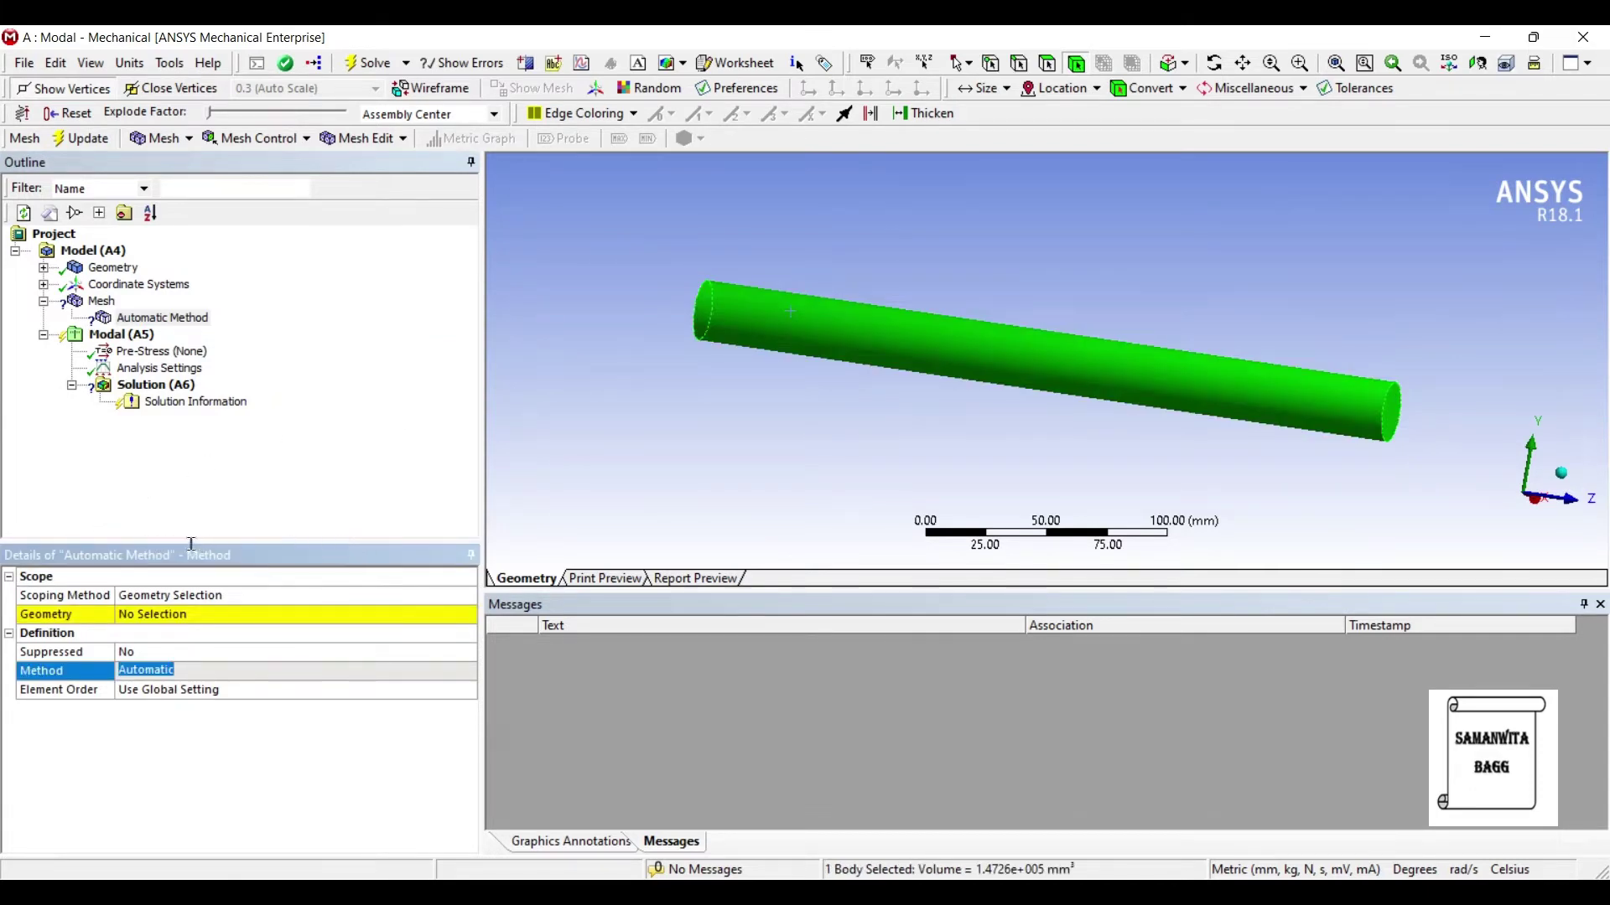
{"action": "left_click", "coordinate": [154, 595]}
{"action": "left_click", "coordinate": [151, 615]}
{"action": "left_click", "coordinate": [152, 615]}
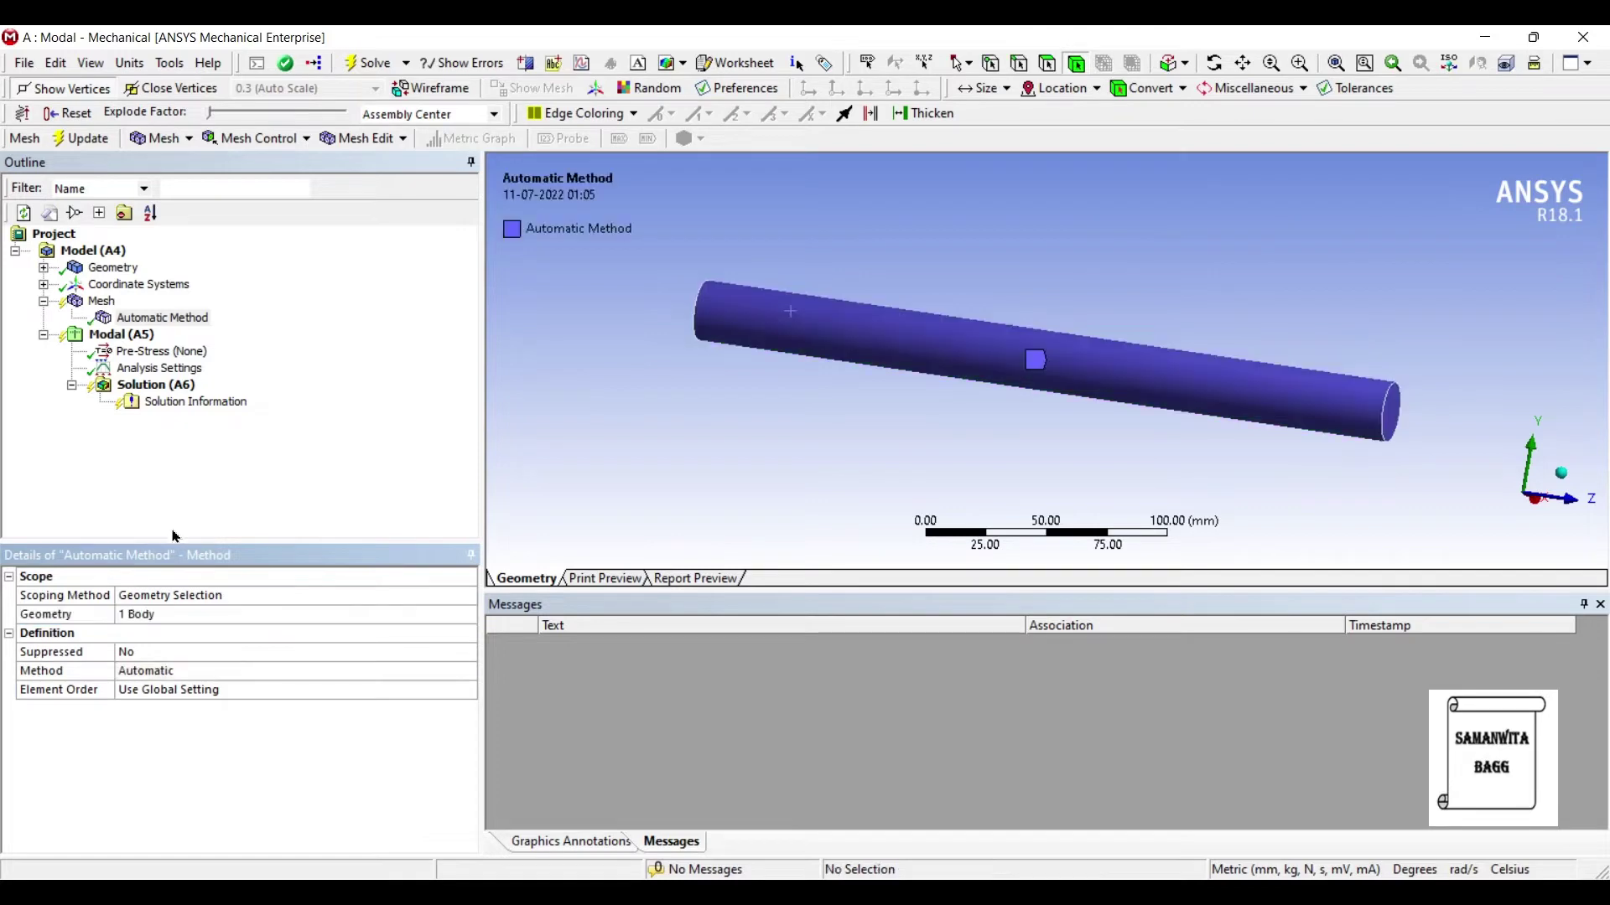
- Change the mesh method for the rod to Tetrahedrons
{"action": "left_click", "coordinate": [206, 671]}
{"action": "left_click", "coordinate": [467, 670]}
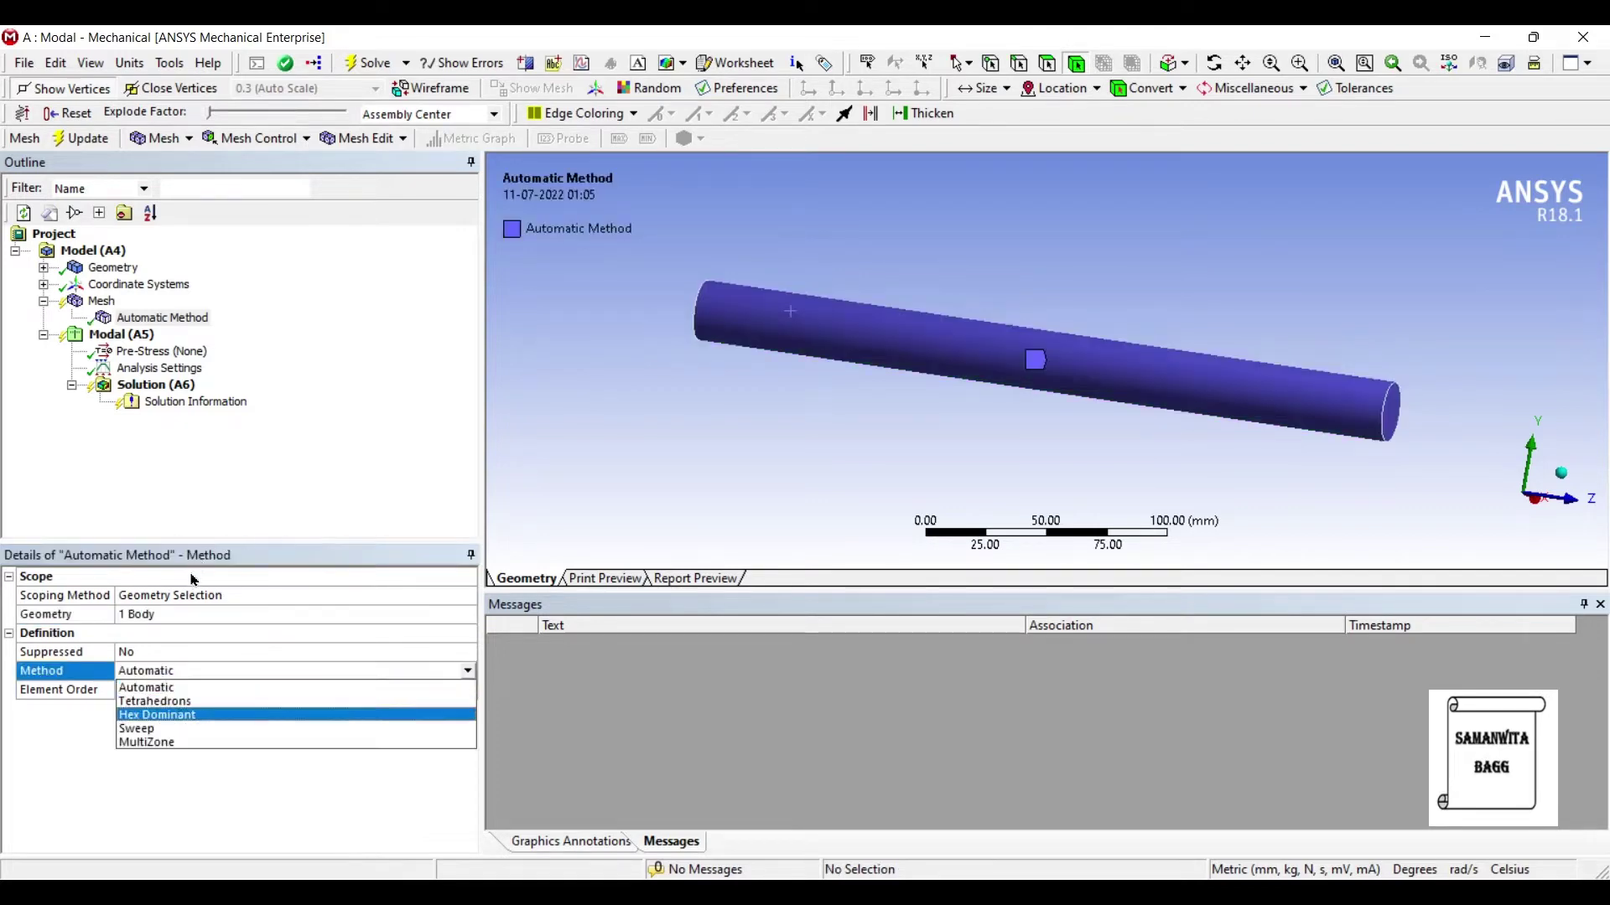
{"action": "key", "text": "Up"}
{"action": "key", "text": "Return"}
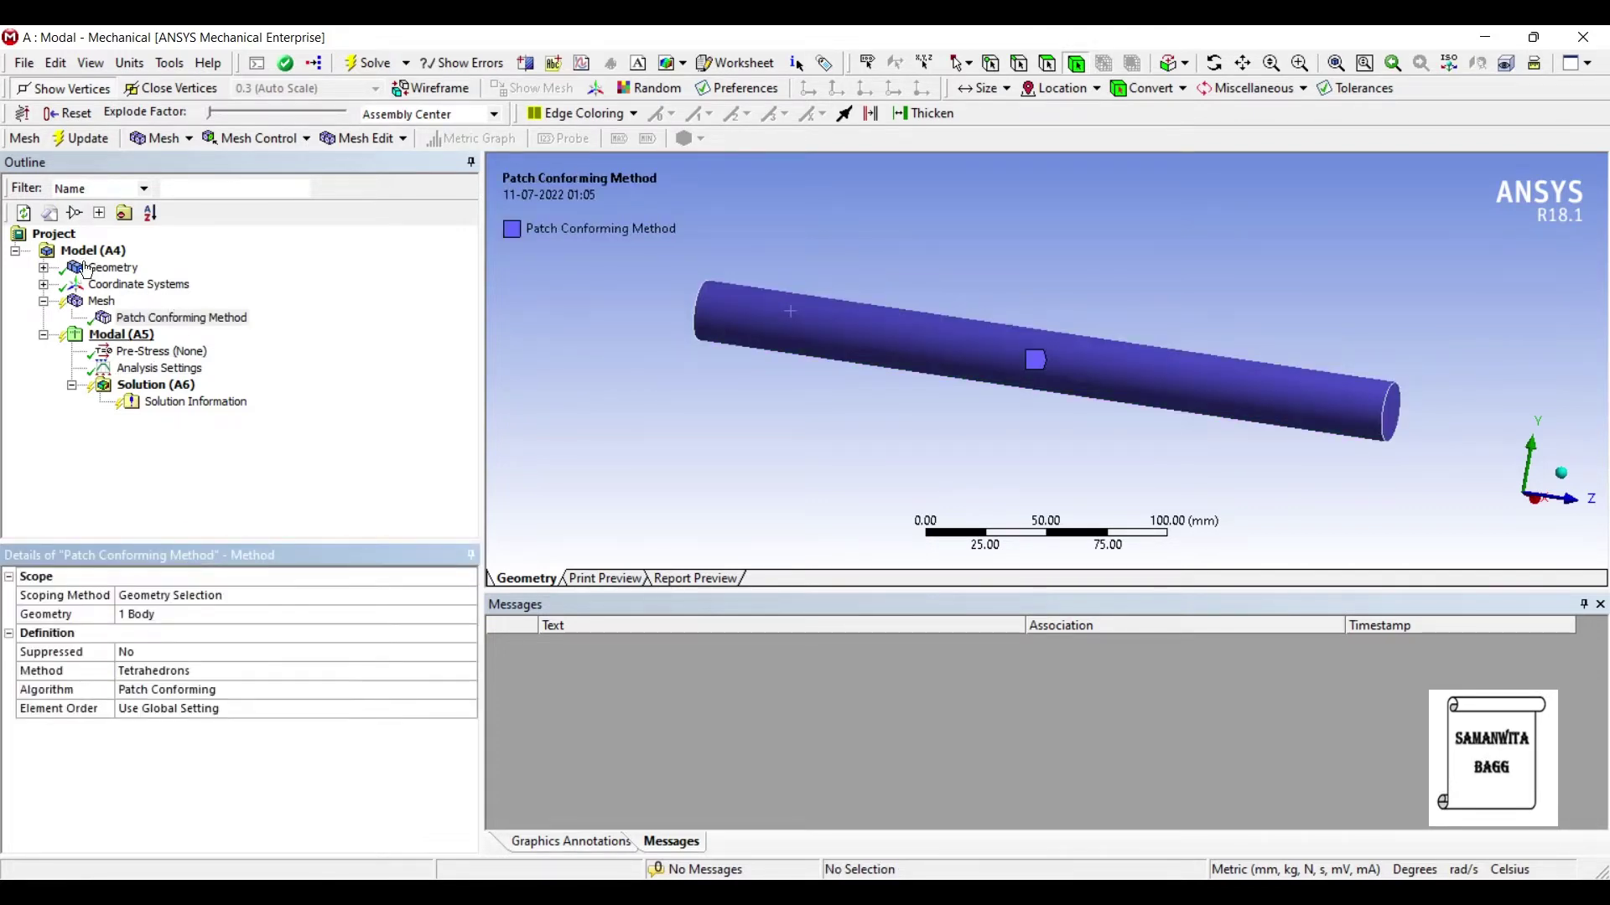
- Insert a mesh sizing control and scope it to the rod body
{"action": "right_click", "coordinate": [102, 301]}
{"action": "key", "text": "Right"}
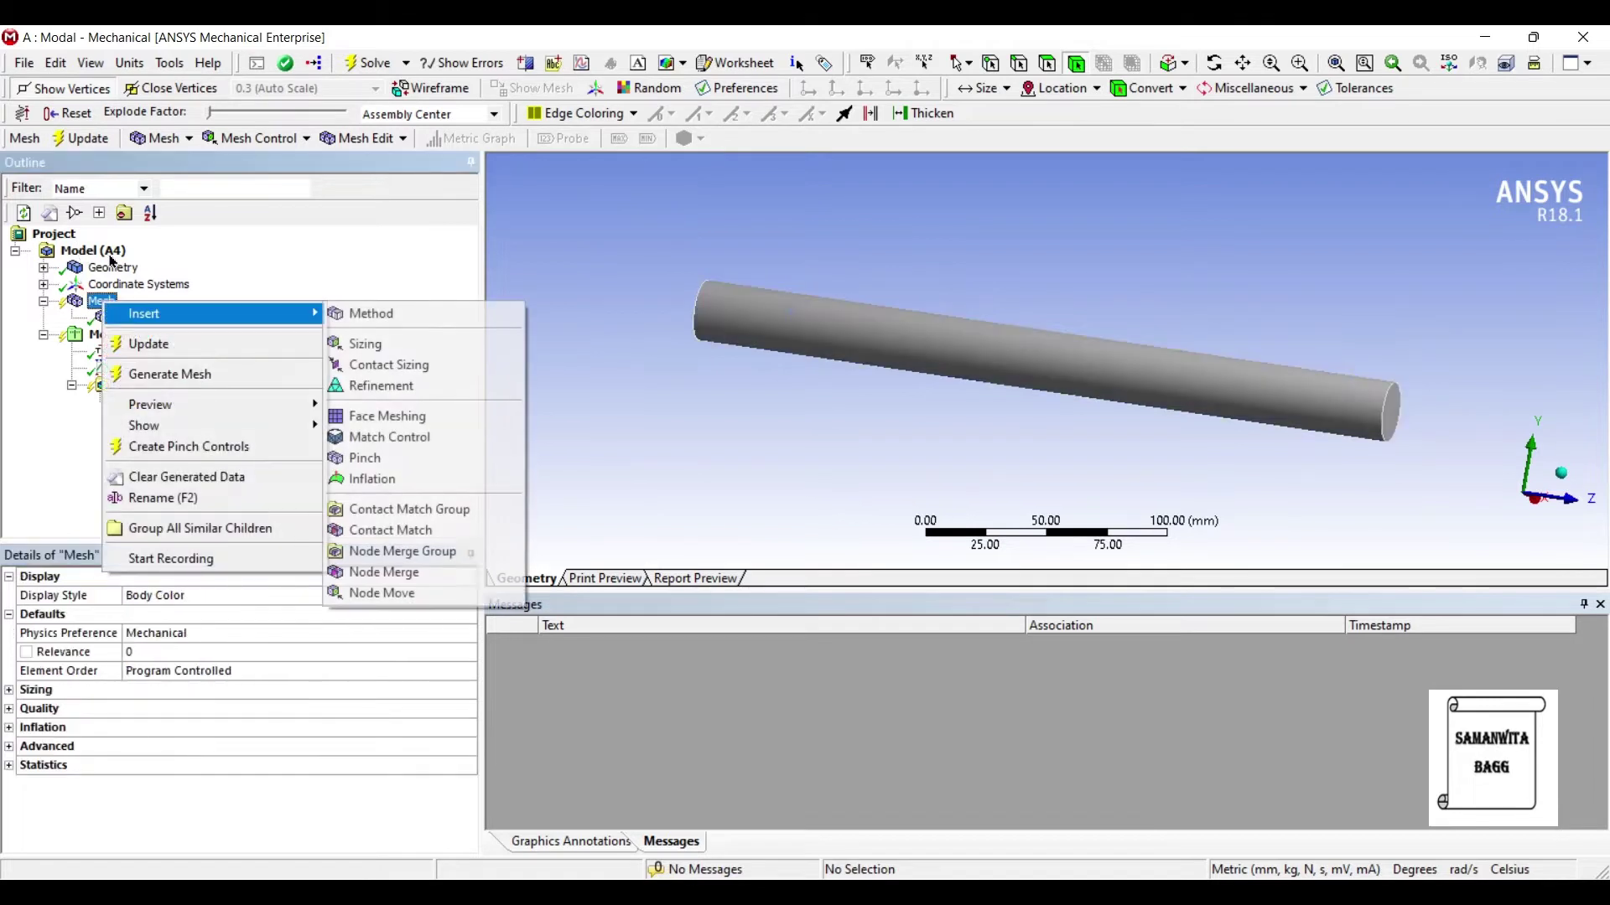
{"action": "key", "text": "Down"}
{"action": "key", "text": "Return"}
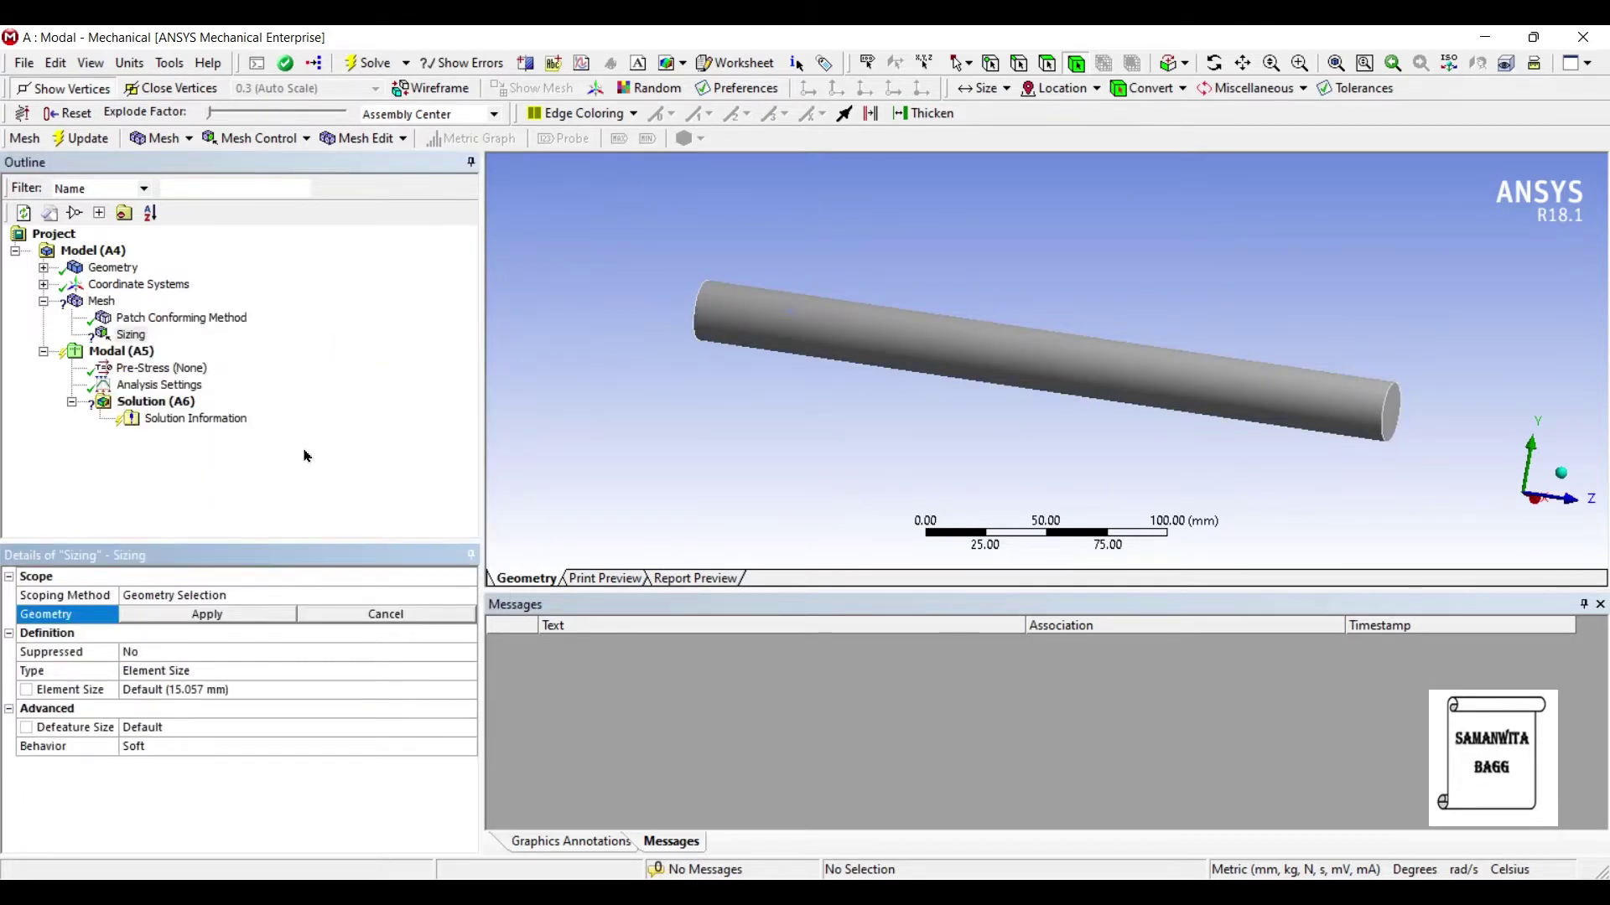
{"action": "left_click", "coordinate": [746, 314]}
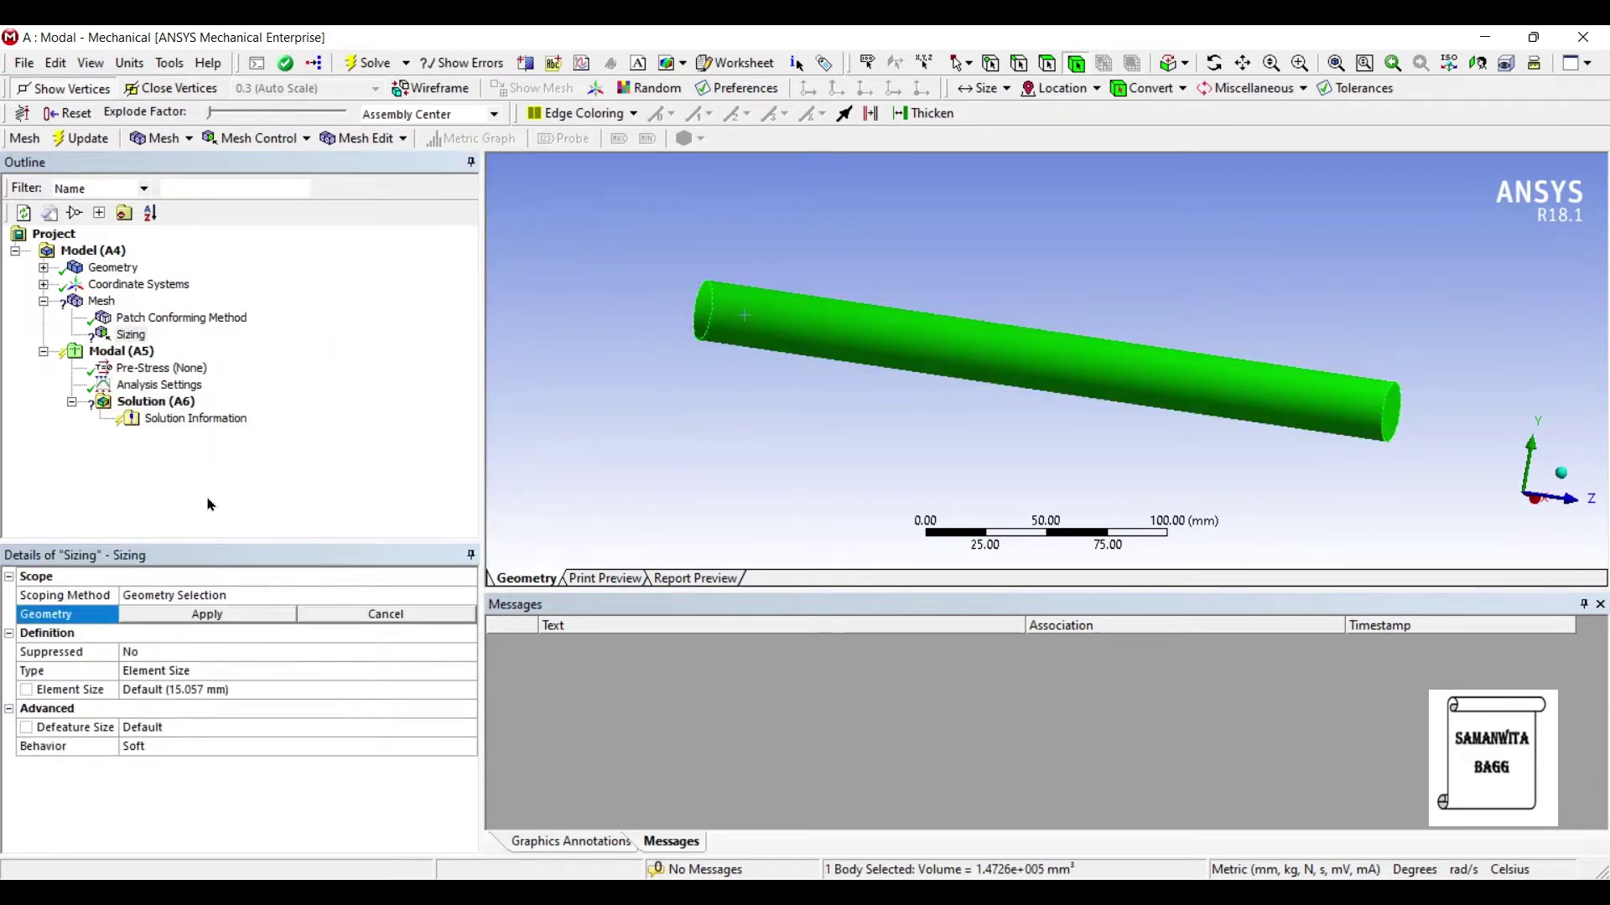
{"action": "left_click", "coordinate": [207, 614]}
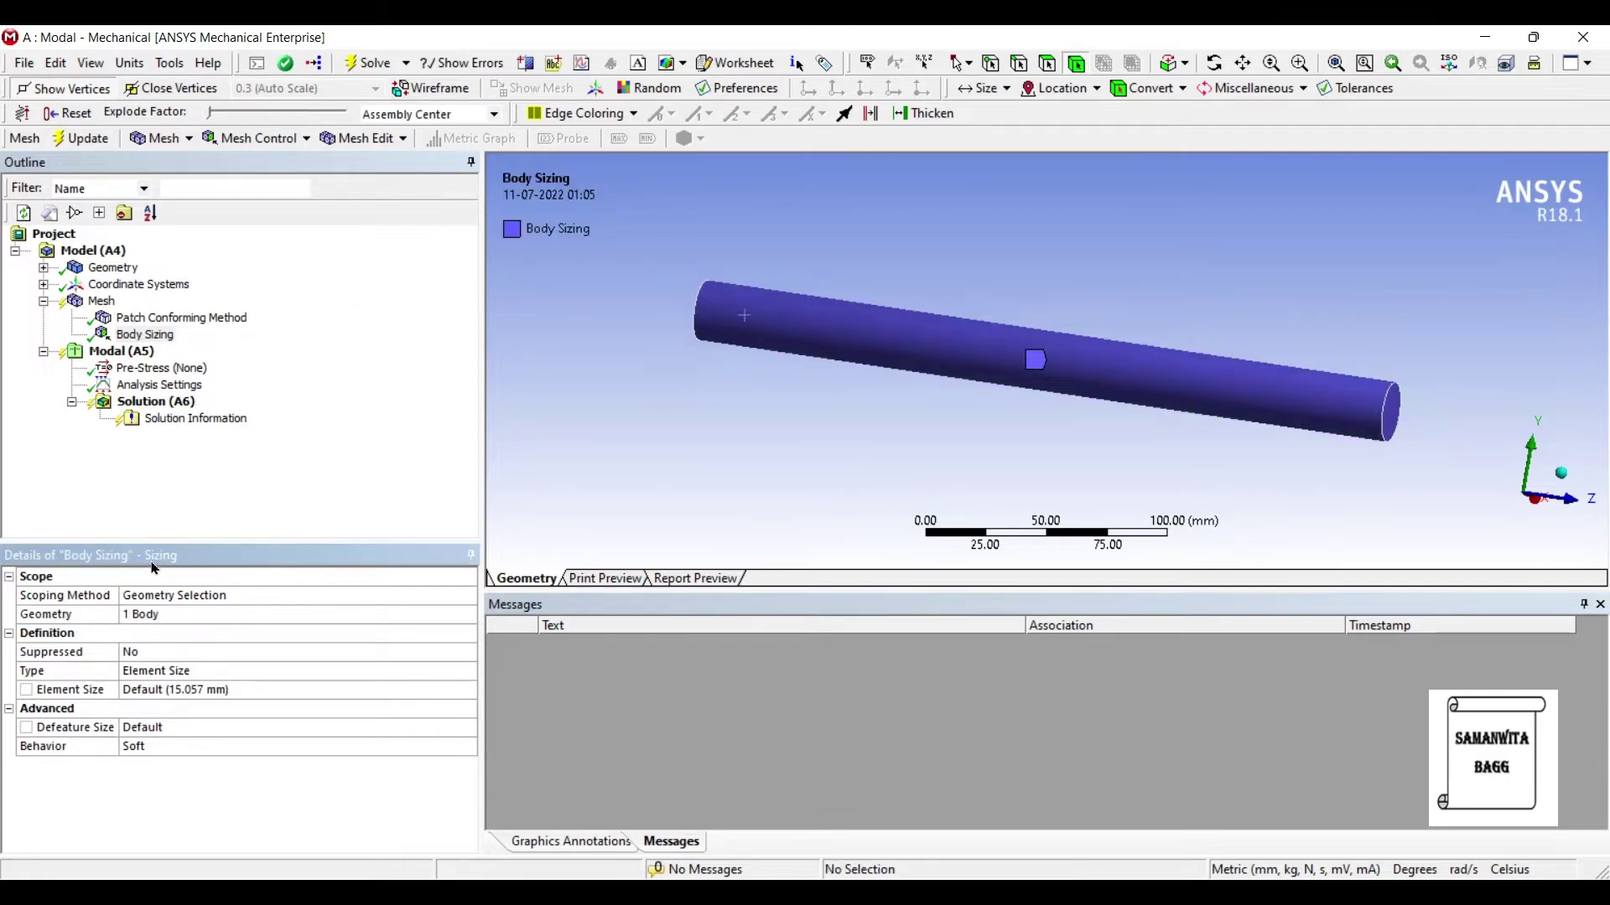
- Set the body sizing's element size to 5 mm and update the mesh
{"action": "left_click", "coordinate": [152, 689]}
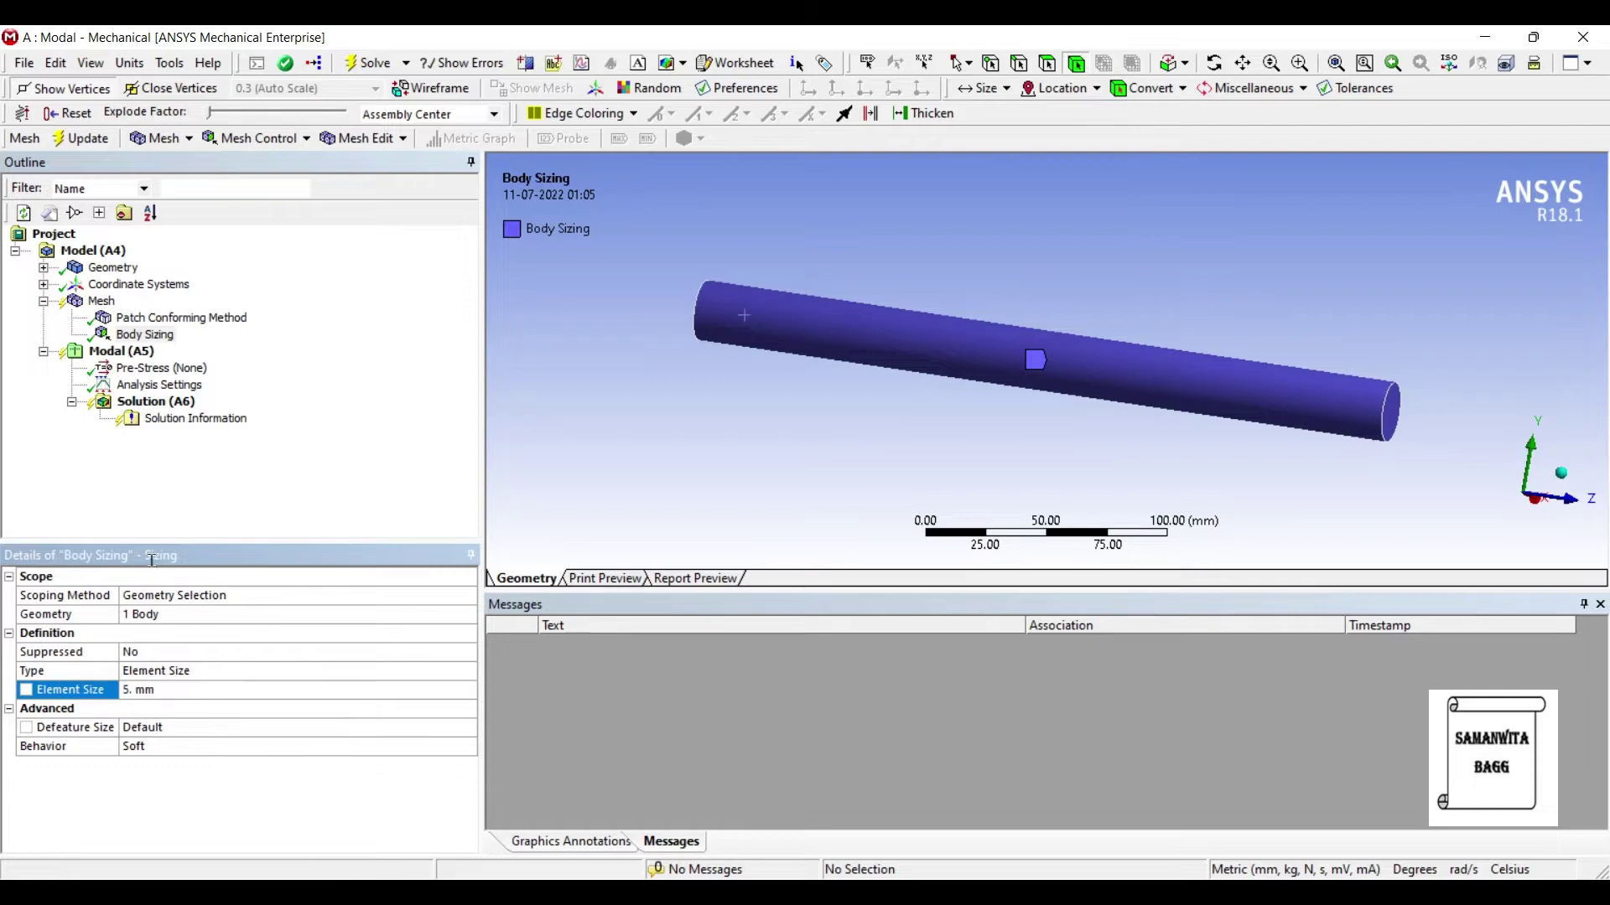
{"action": "left_click", "coordinate": [102, 300]}
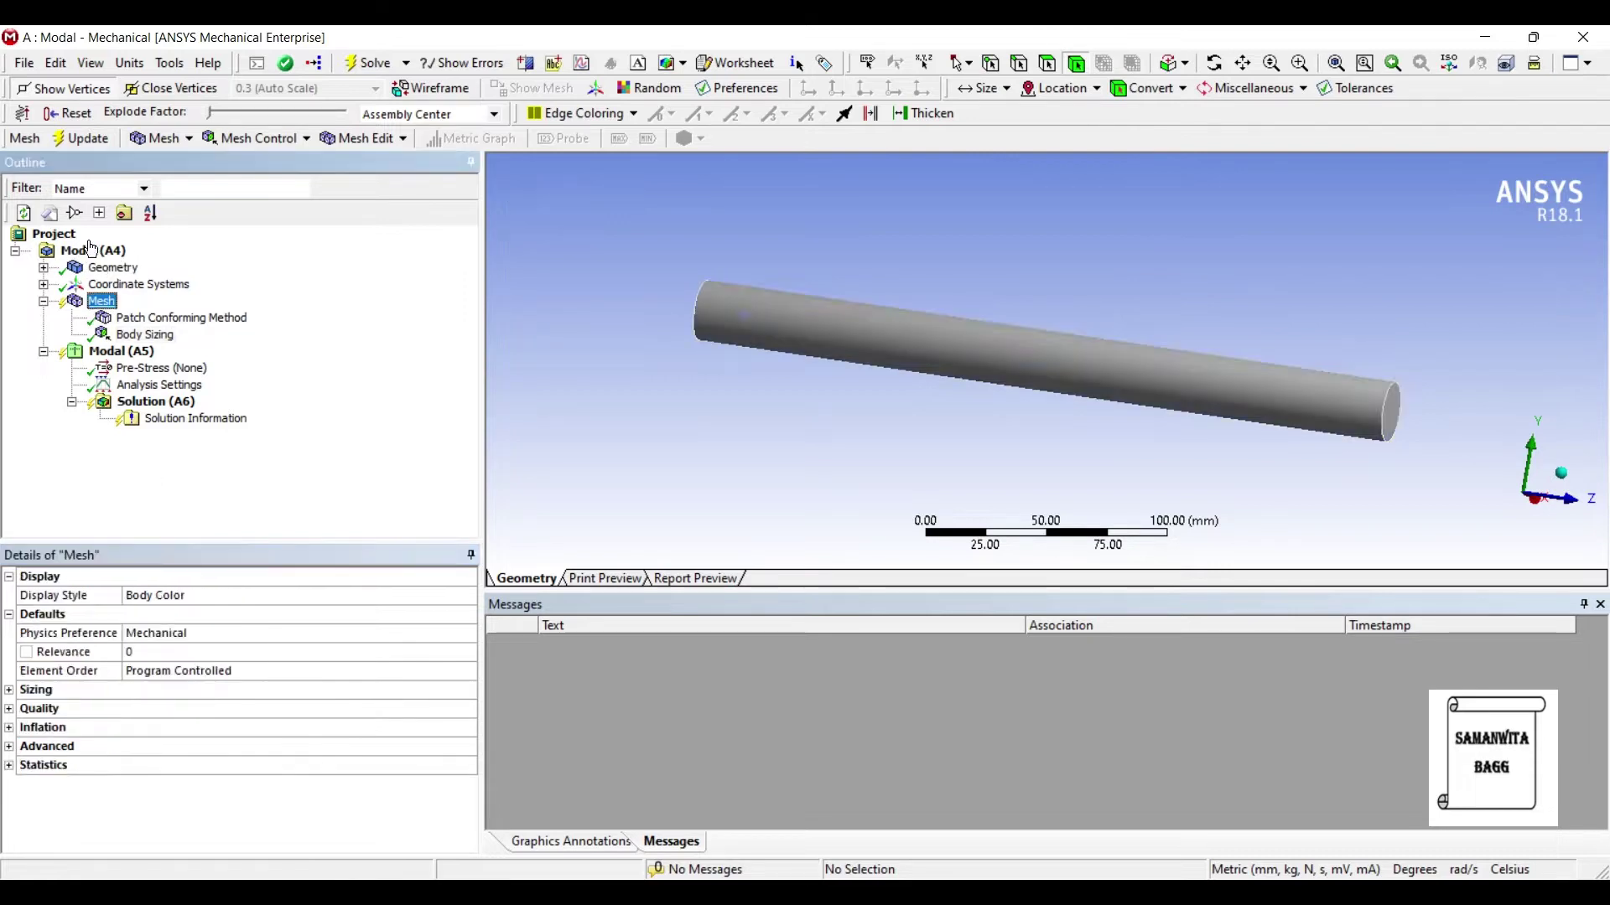
{"action": "left_click", "coordinate": [69, 135]}
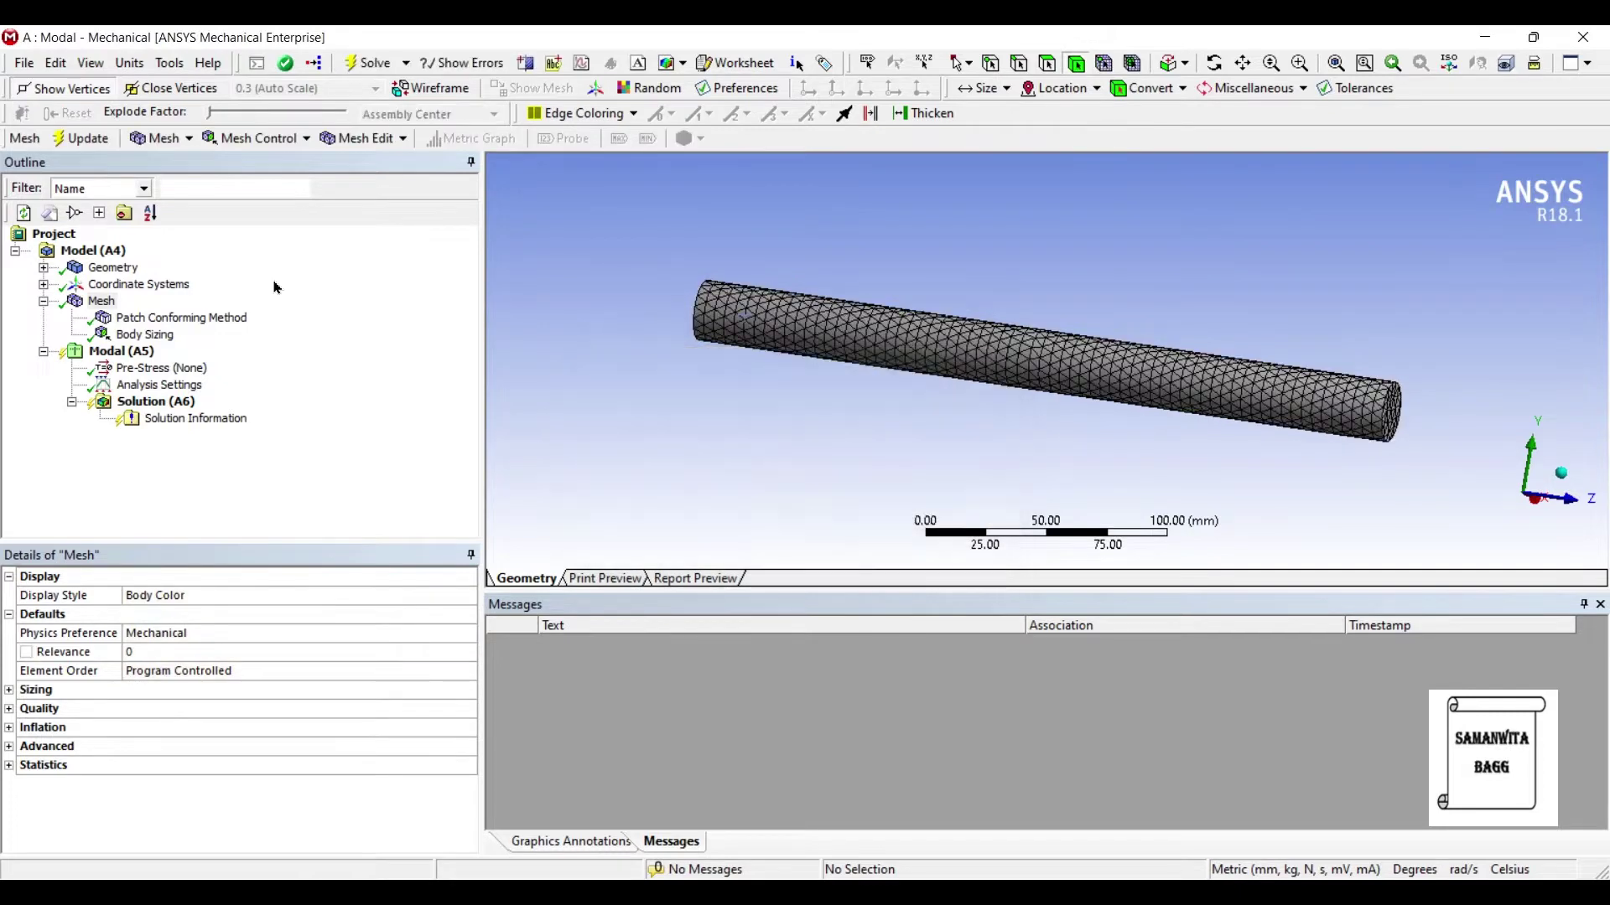
- Insert a Fixed Support in the modal analysis and scope it to the rod's end face on the negative Z side
{"action": "middle_click_drag", "start_coordinate": [575, 269], "coordinate": [564, 288]}
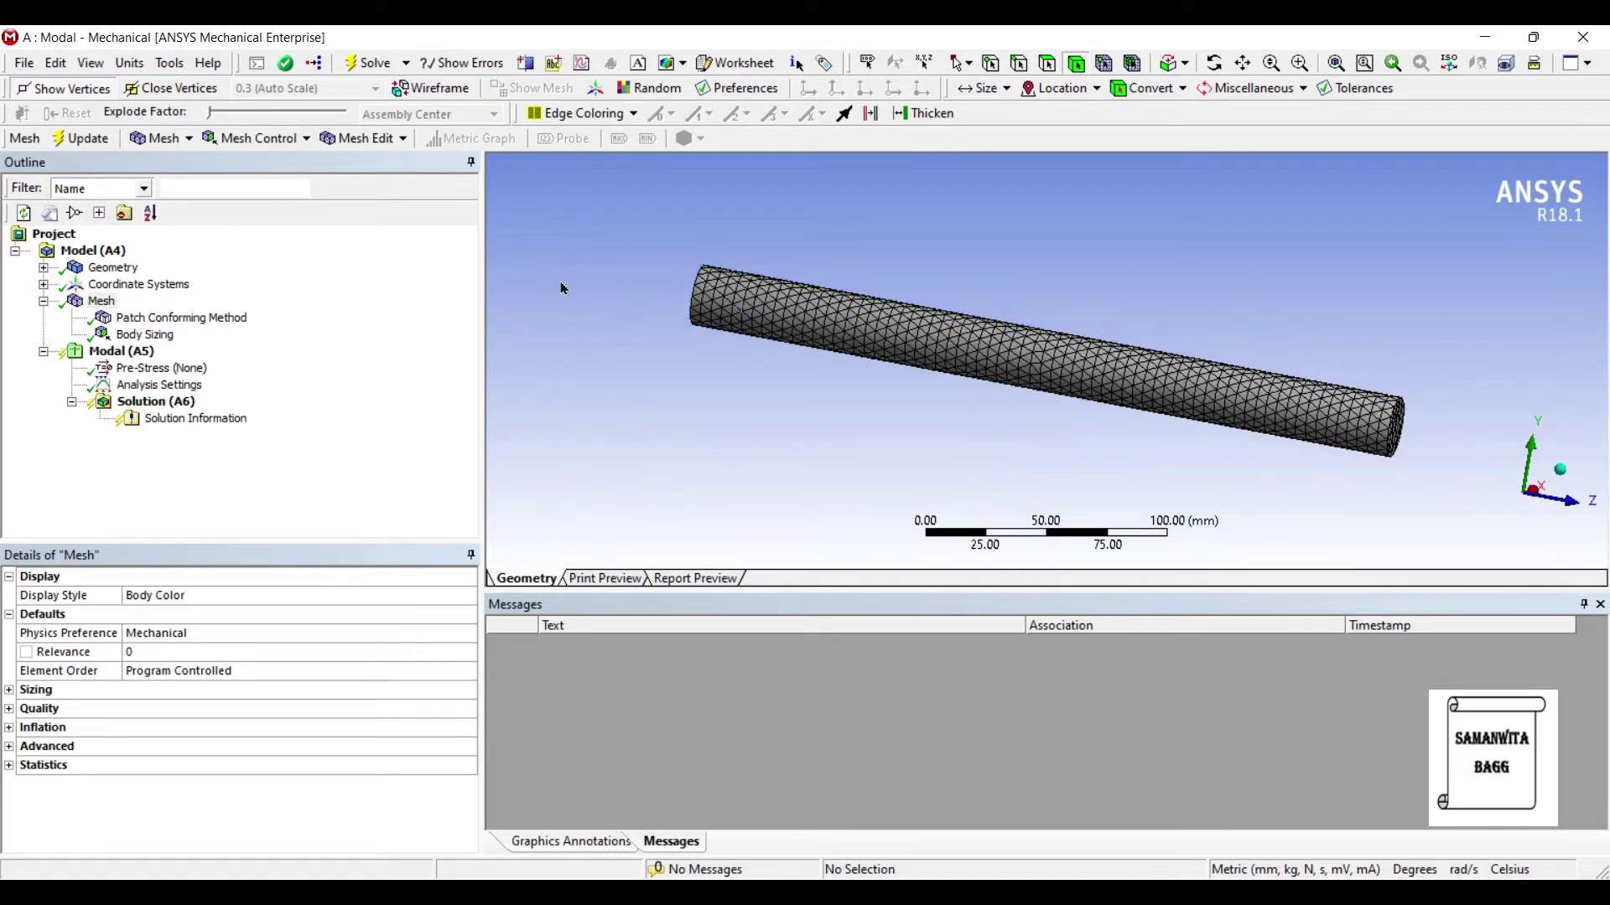
{"action": "left_click", "coordinate": [146, 384]}
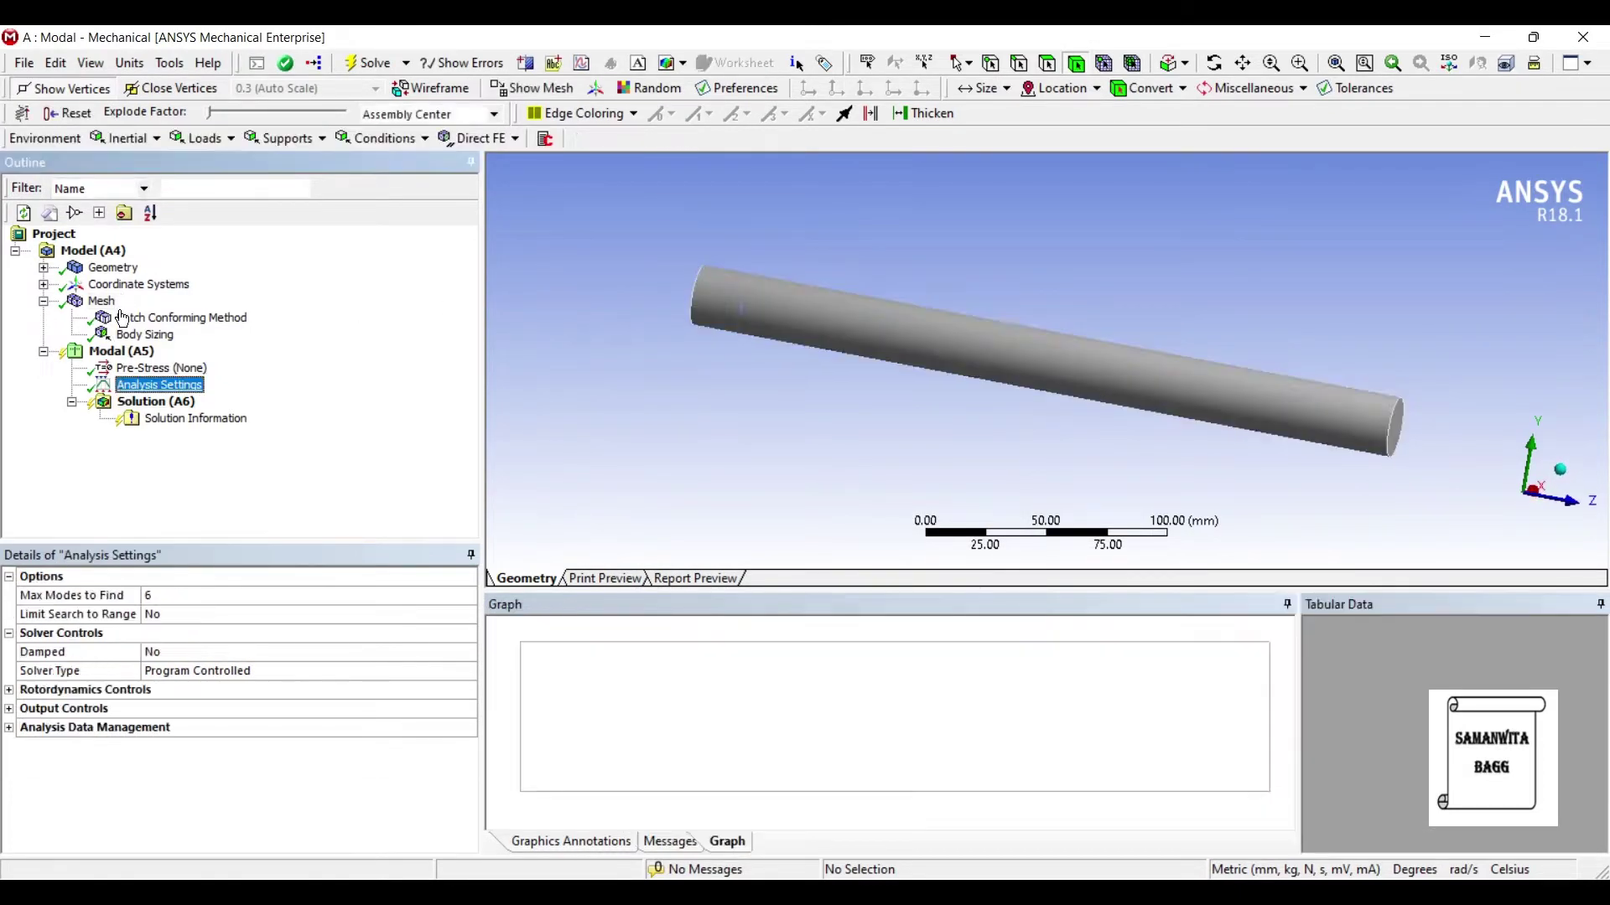
{"action": "right_click", "coordinate": [152, 385]}
{"action": "mouse_move", "coordinate": [193, 394]}
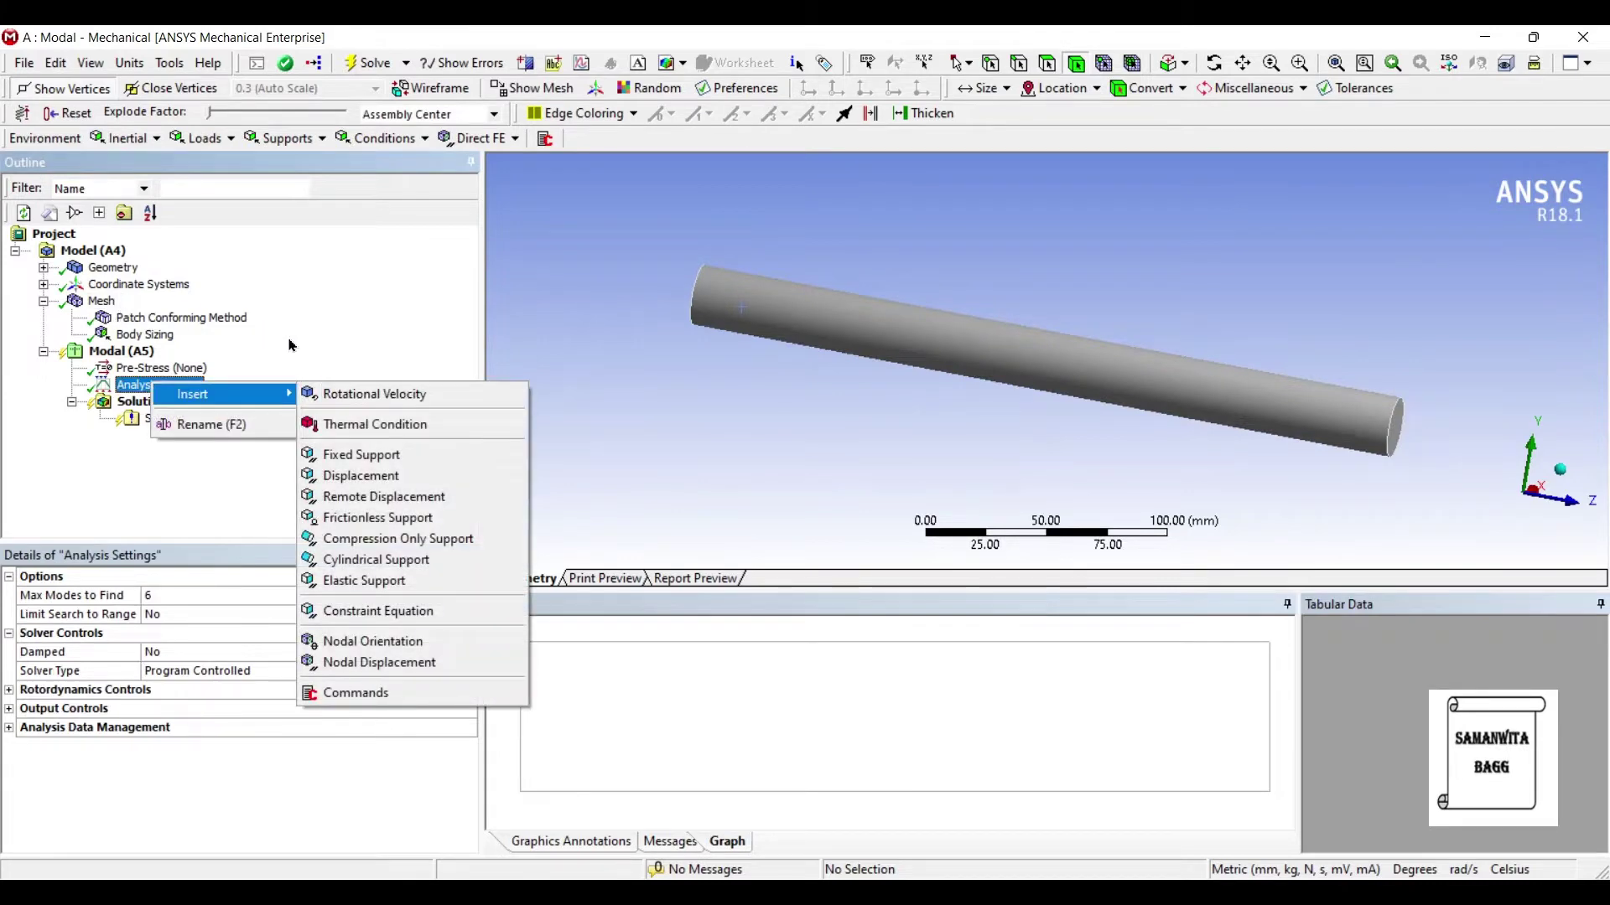
{"action": "left_click", "coordinate": [370, 455]}
{"action": "mouse_move", "coordinate": [547, 251]}
{"action": "middle_mouse_down"}
{"action": "mouse_move", "coordinate": [590, 273]}
{"action": "mouse_move", "coordinate": [563, 246]}
{"action": "middle_mouse_up"}
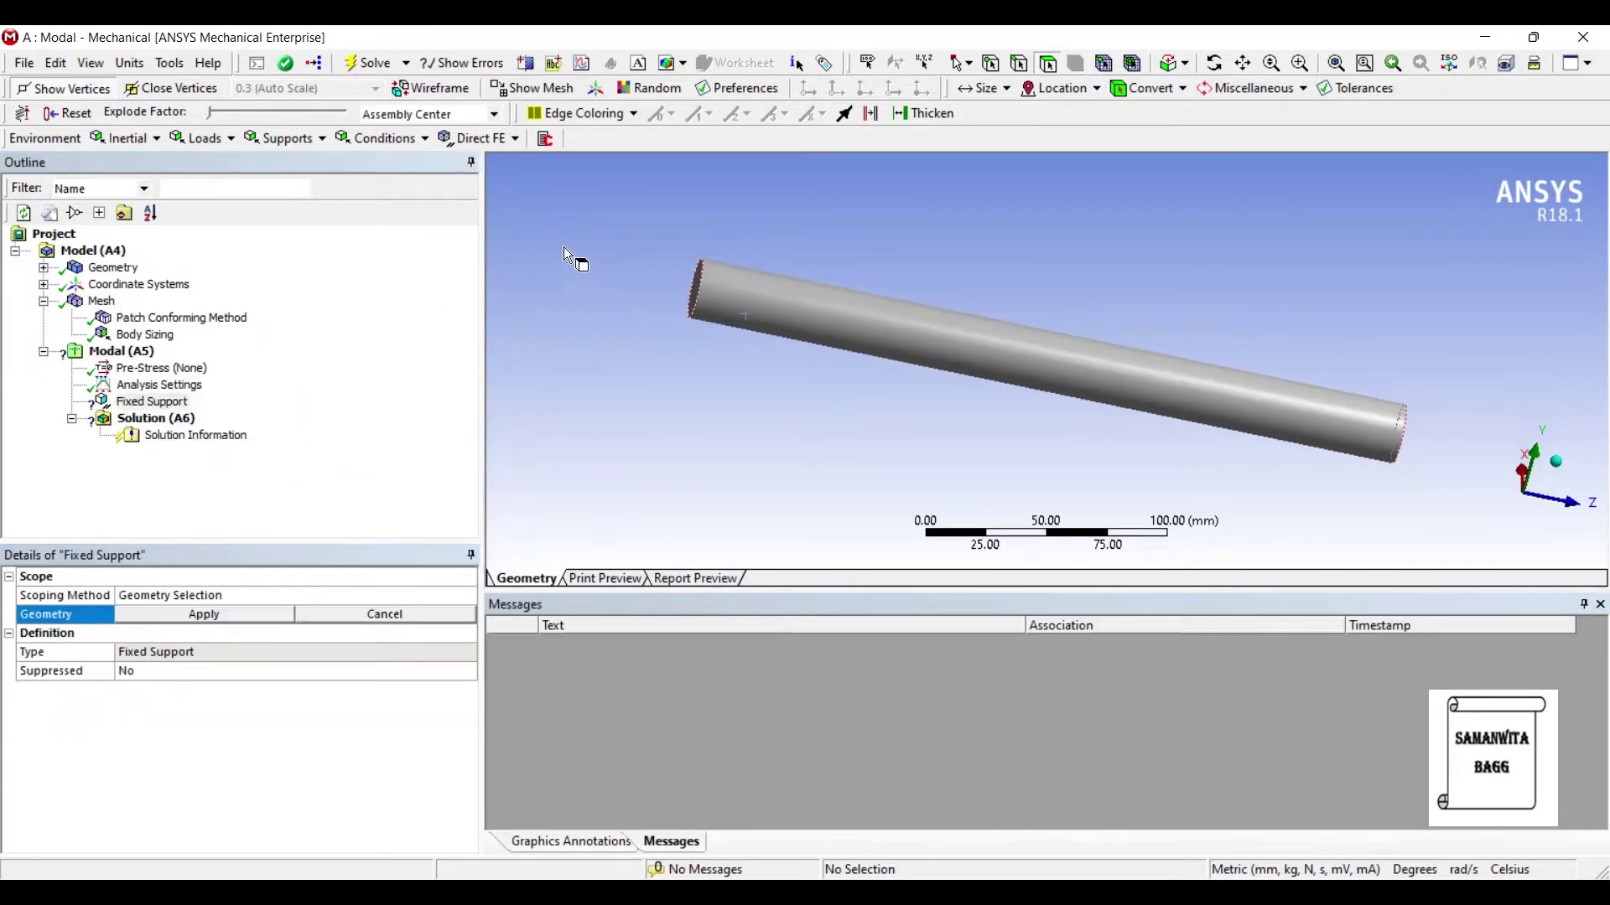
{"action": "left_click", "coordinate": [695, 295]}
{"action": "left_click", "coordinate": [203, 615]}
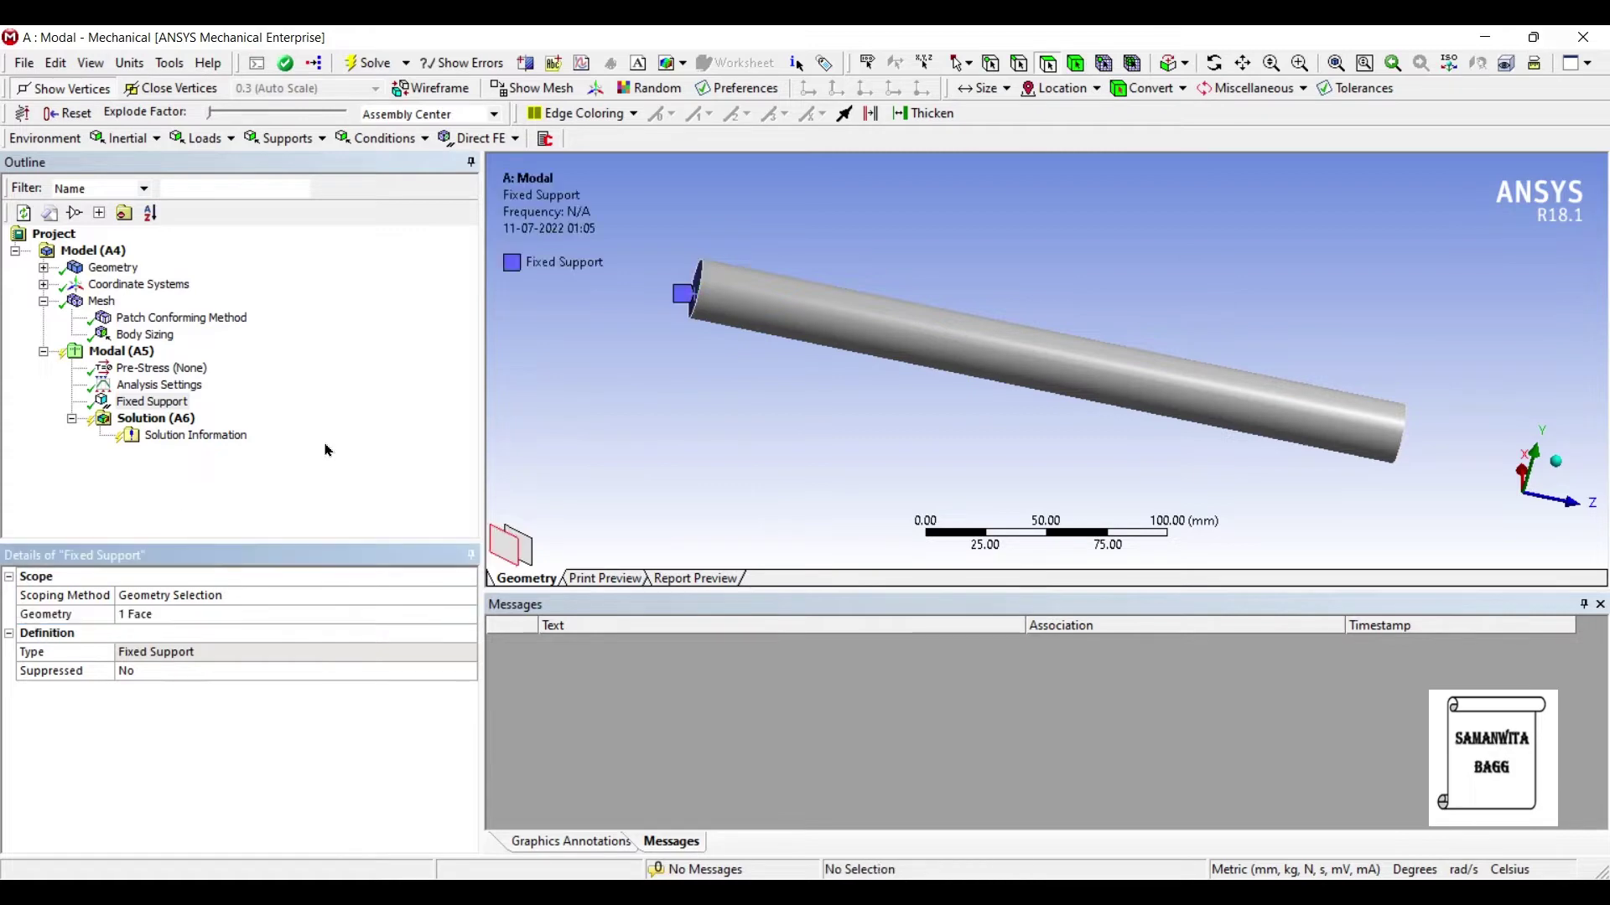
- Solve the modal analysis of the rod
{"action": "mouse_move", "coordinate": [621, 282]}
{"action": "middle_mouse_down"}
{"action": "mouse_move", "coordinate": [597, 261]}
{"action": "mouse_move", "coordinate": [588, 277]}
{"action": "middle_mouse_up"}
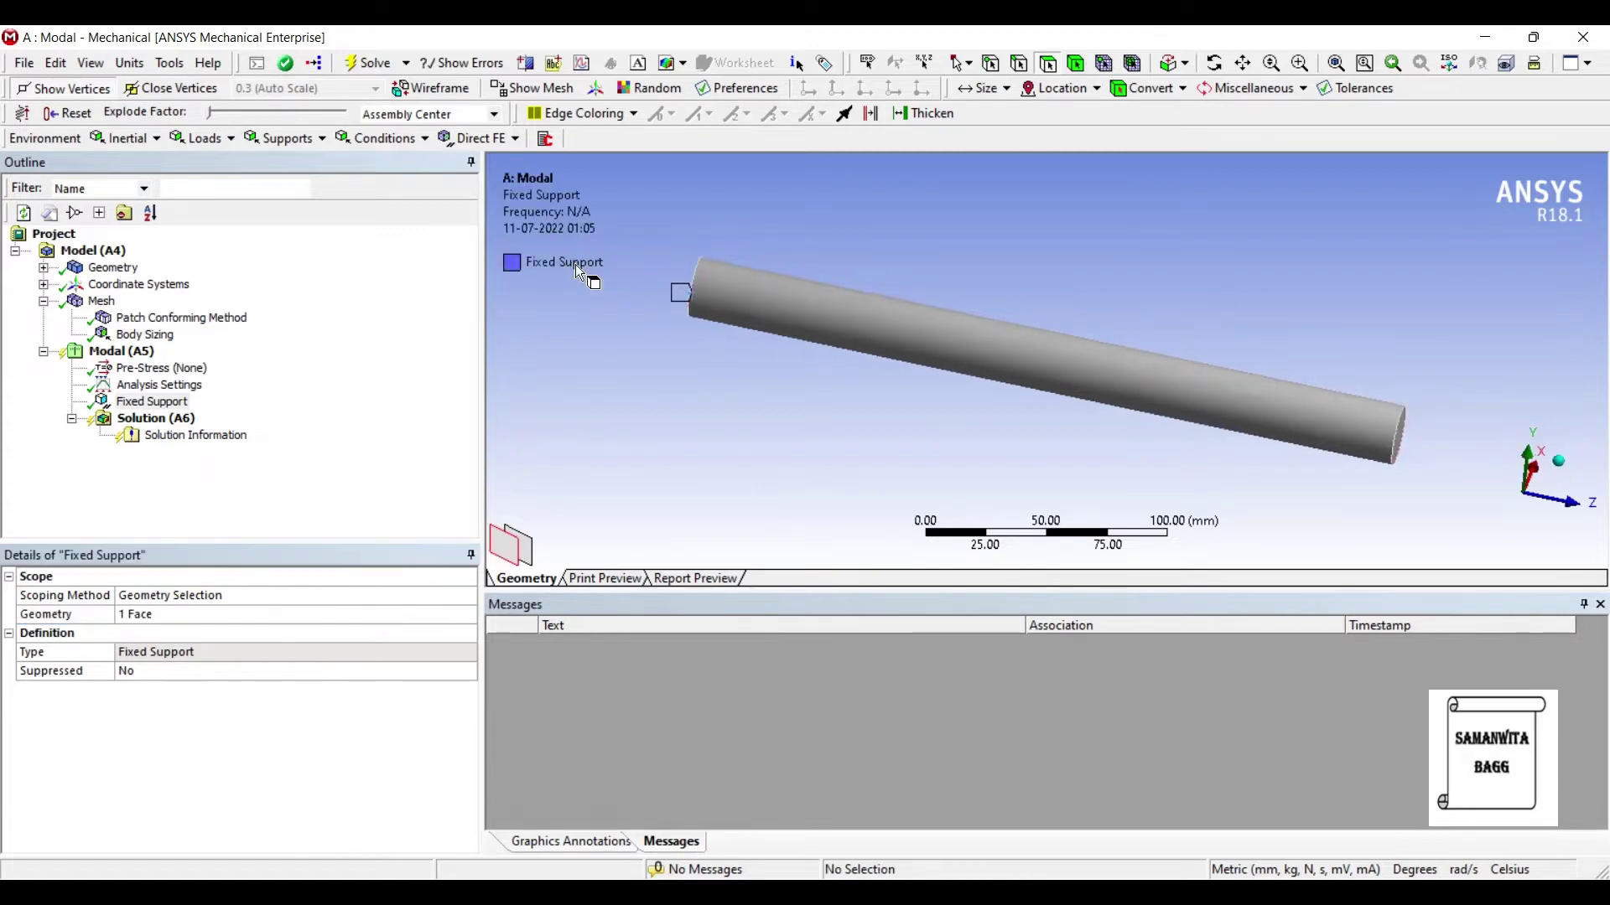
{"action": "left_click", "coordinate": [156, 419]}
{"action": "right_click", "coordinate": [176, 419]}
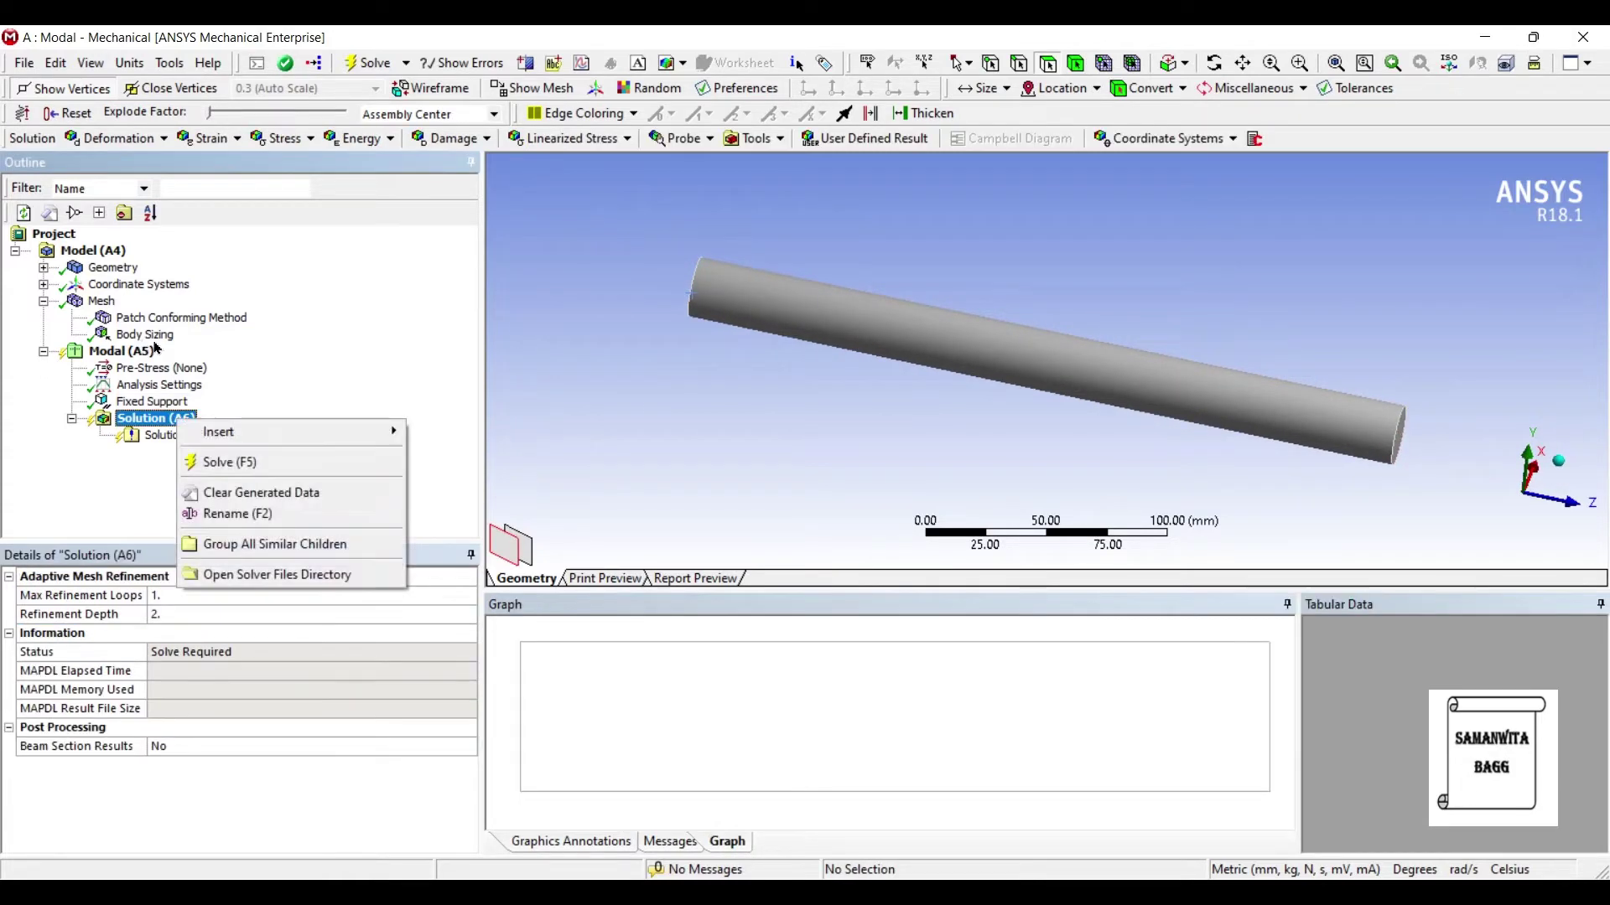
{"action": "left_click", "coordinate": [229, 461]}
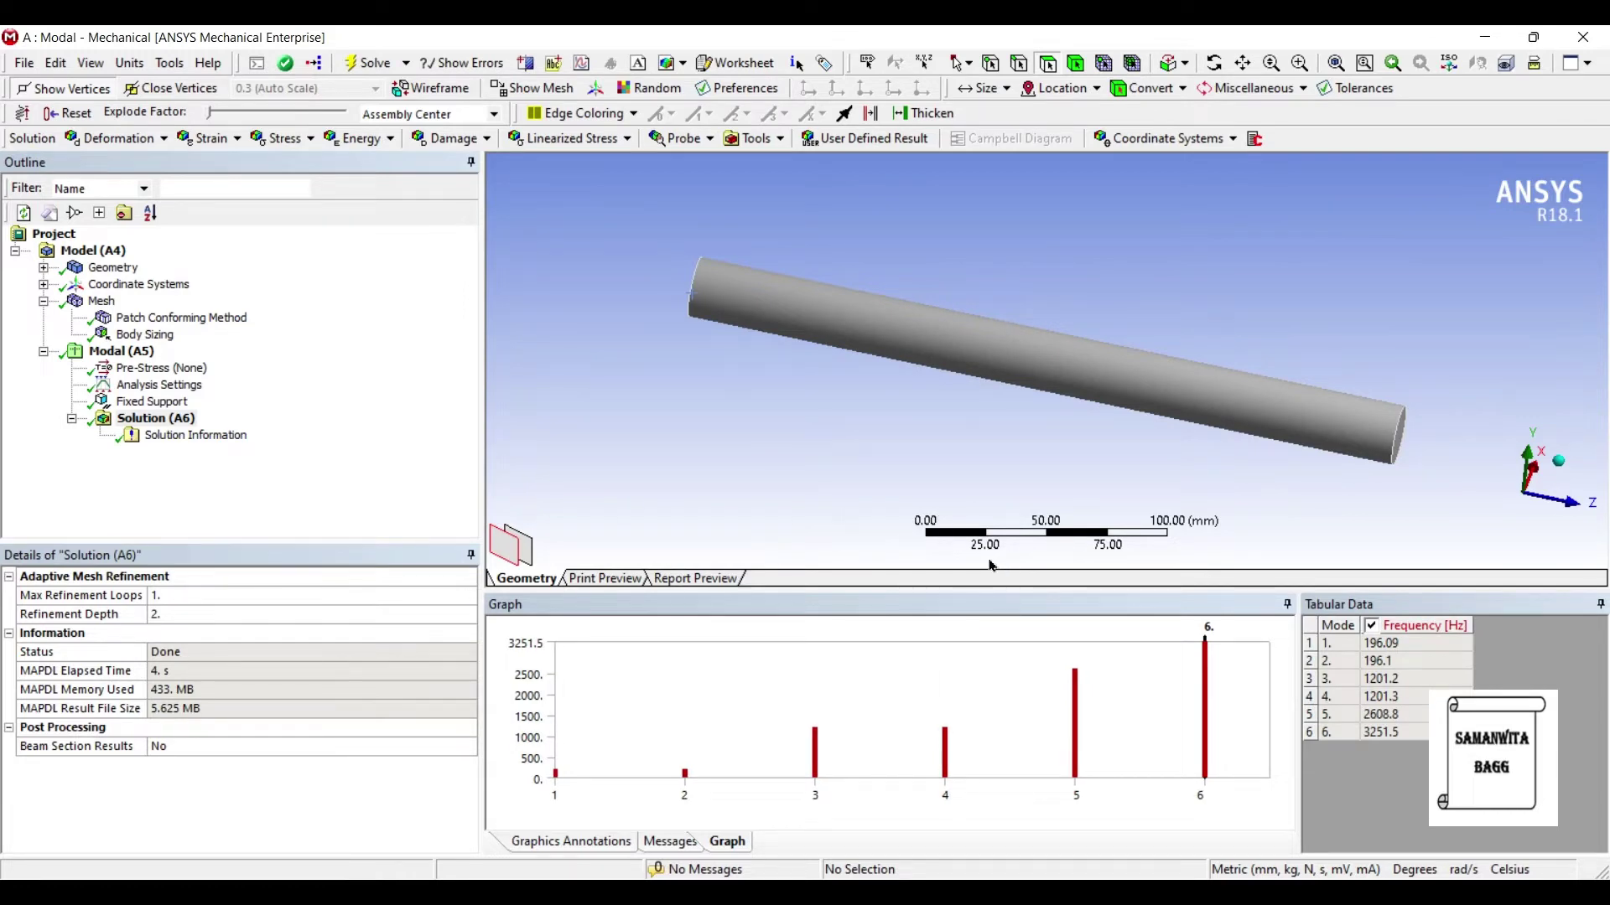
- Create total deformation mode shape results for all six modes and evaluate them
{"action": "right_click", "coordinate": [1239, 695]}
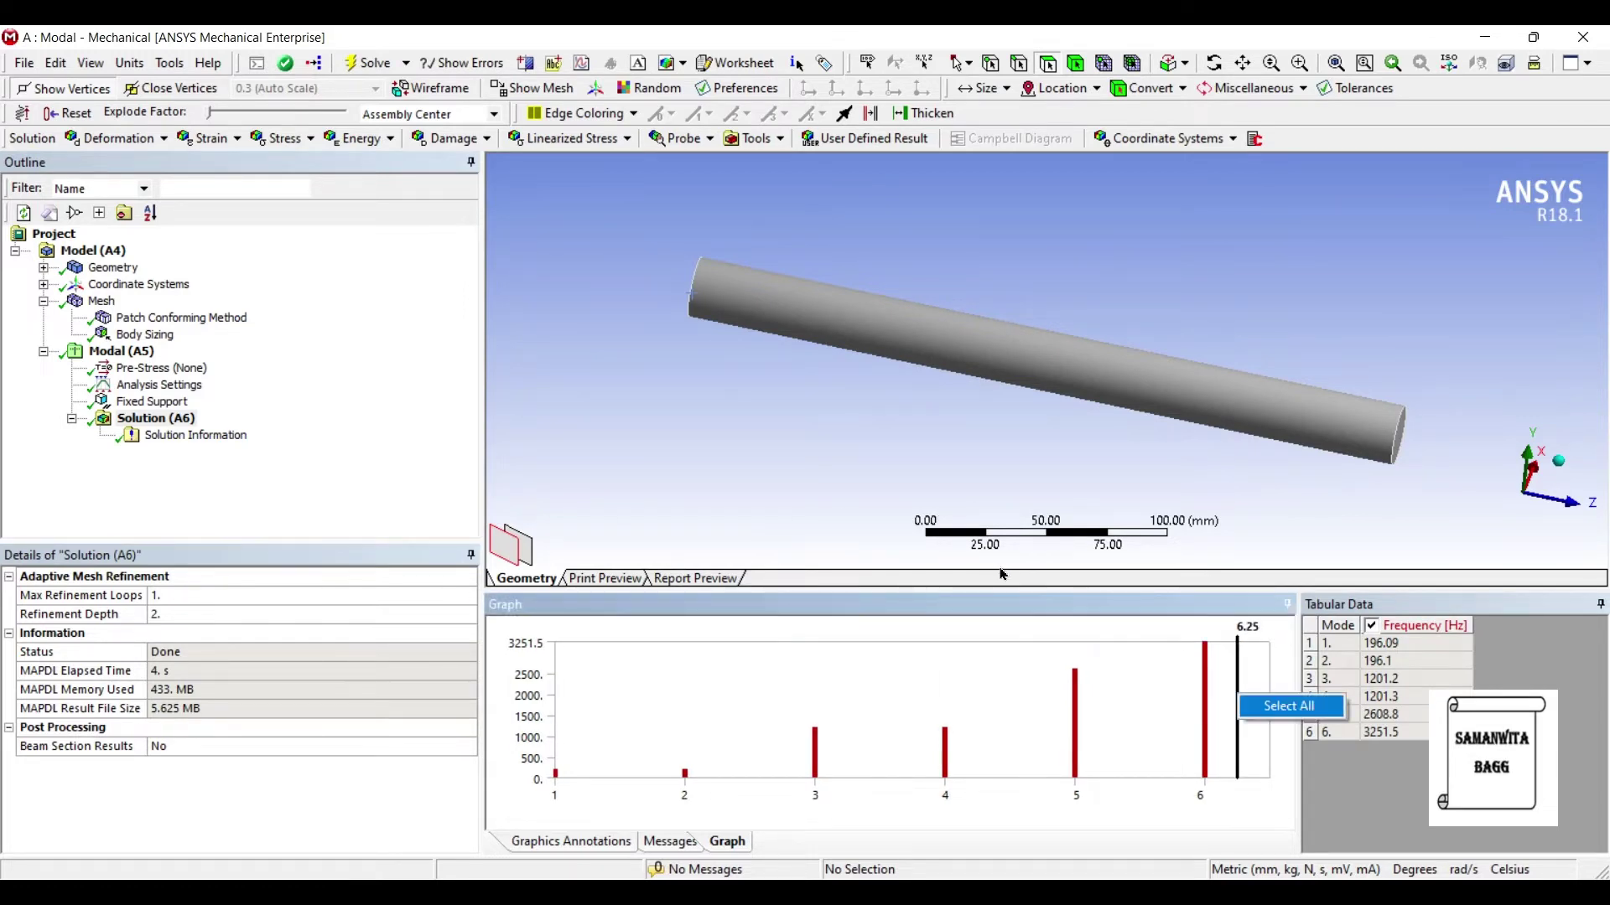
{"action": "left_click", "coordinate": [1251, 708]}
{"action": "right_click", "coordinate": [1249, 702]}
{"action": "left_click", "coordinate": [1271, 715]}
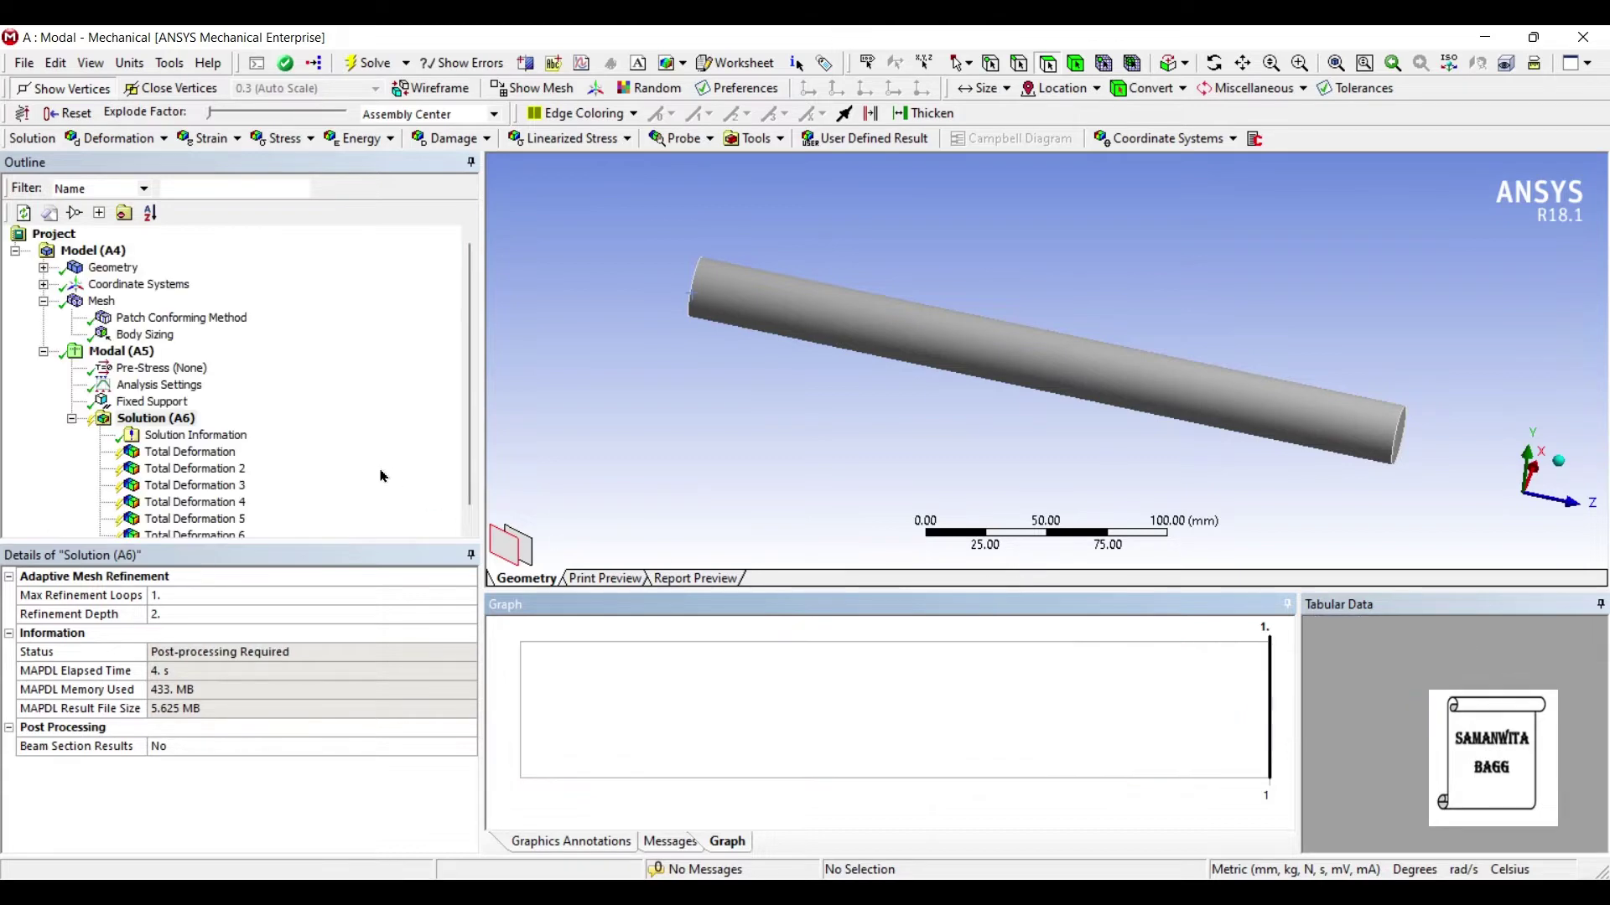
{"action": "left_click", "coordinate": [152, 402]}
{"action": "left_click", "coordinate": [166, 435]}
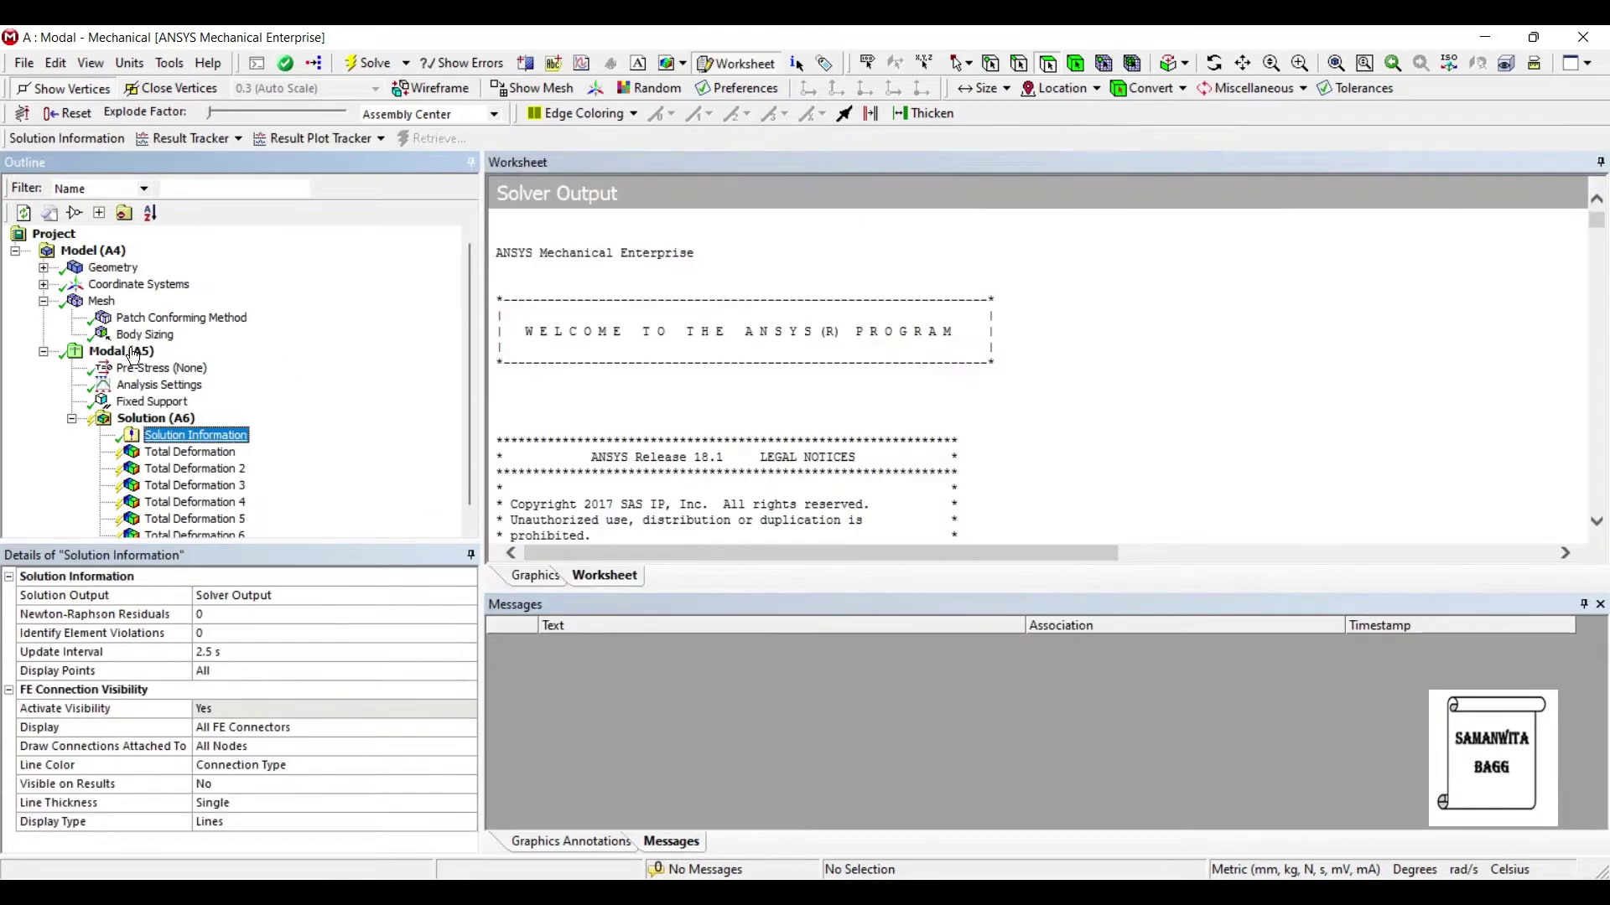
{"action": "left_click", "coordinate": [156, 418]}
{"action": "left_click", "coordinate": [366, 63]}
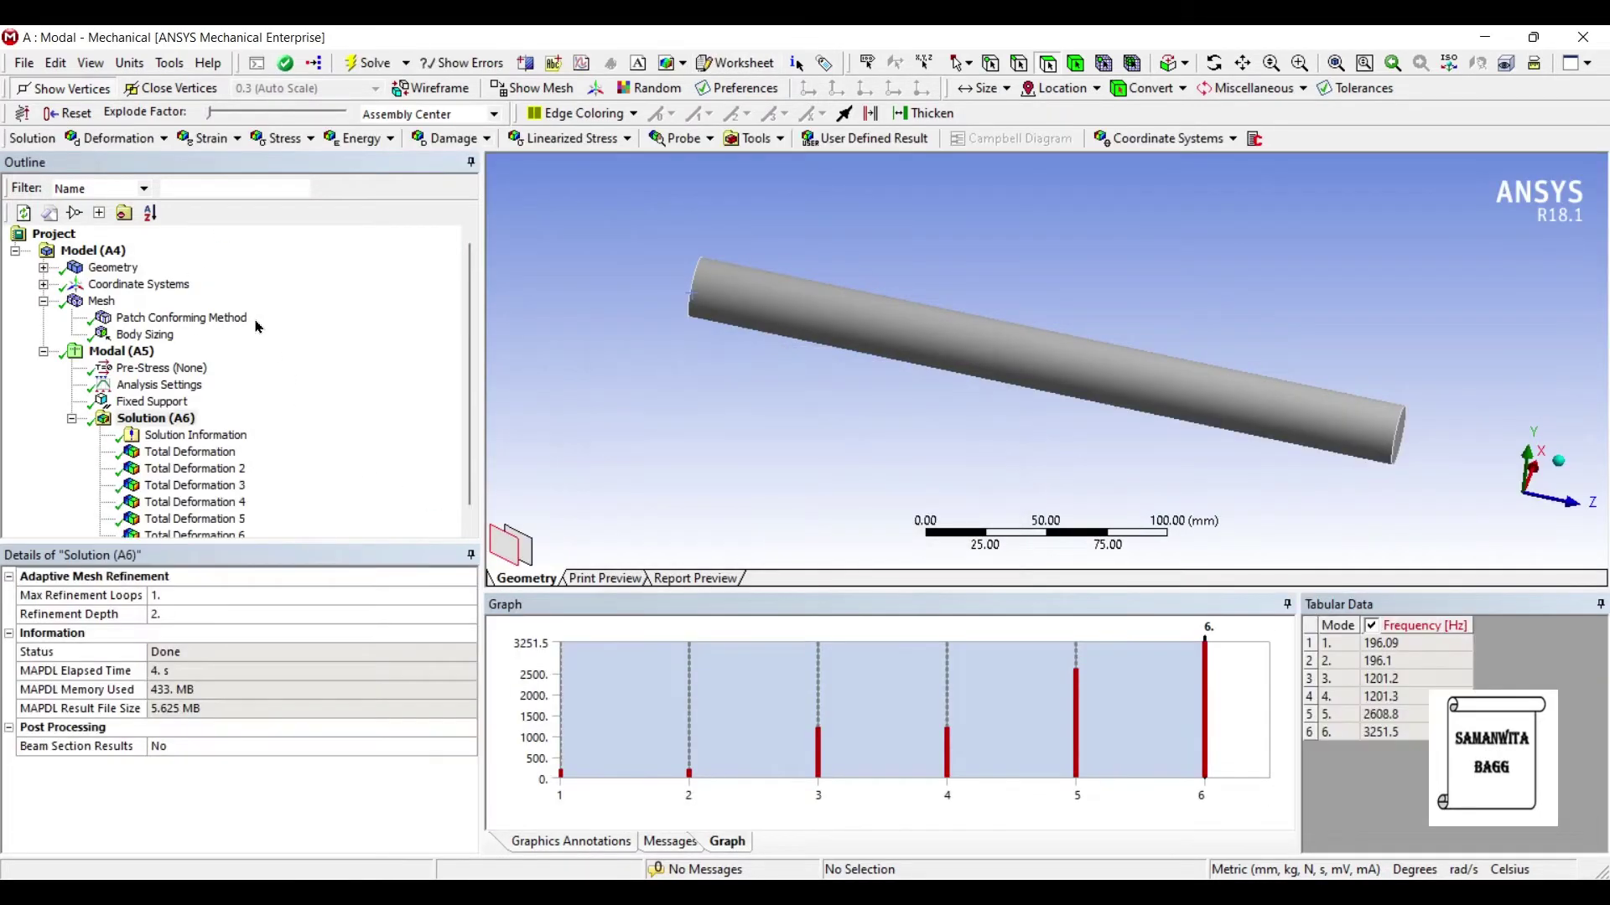
- Examine and animate the total deformation mode shapes of modes 1 to 3
{"action": "left_click", "coordinate": [190, 452]}
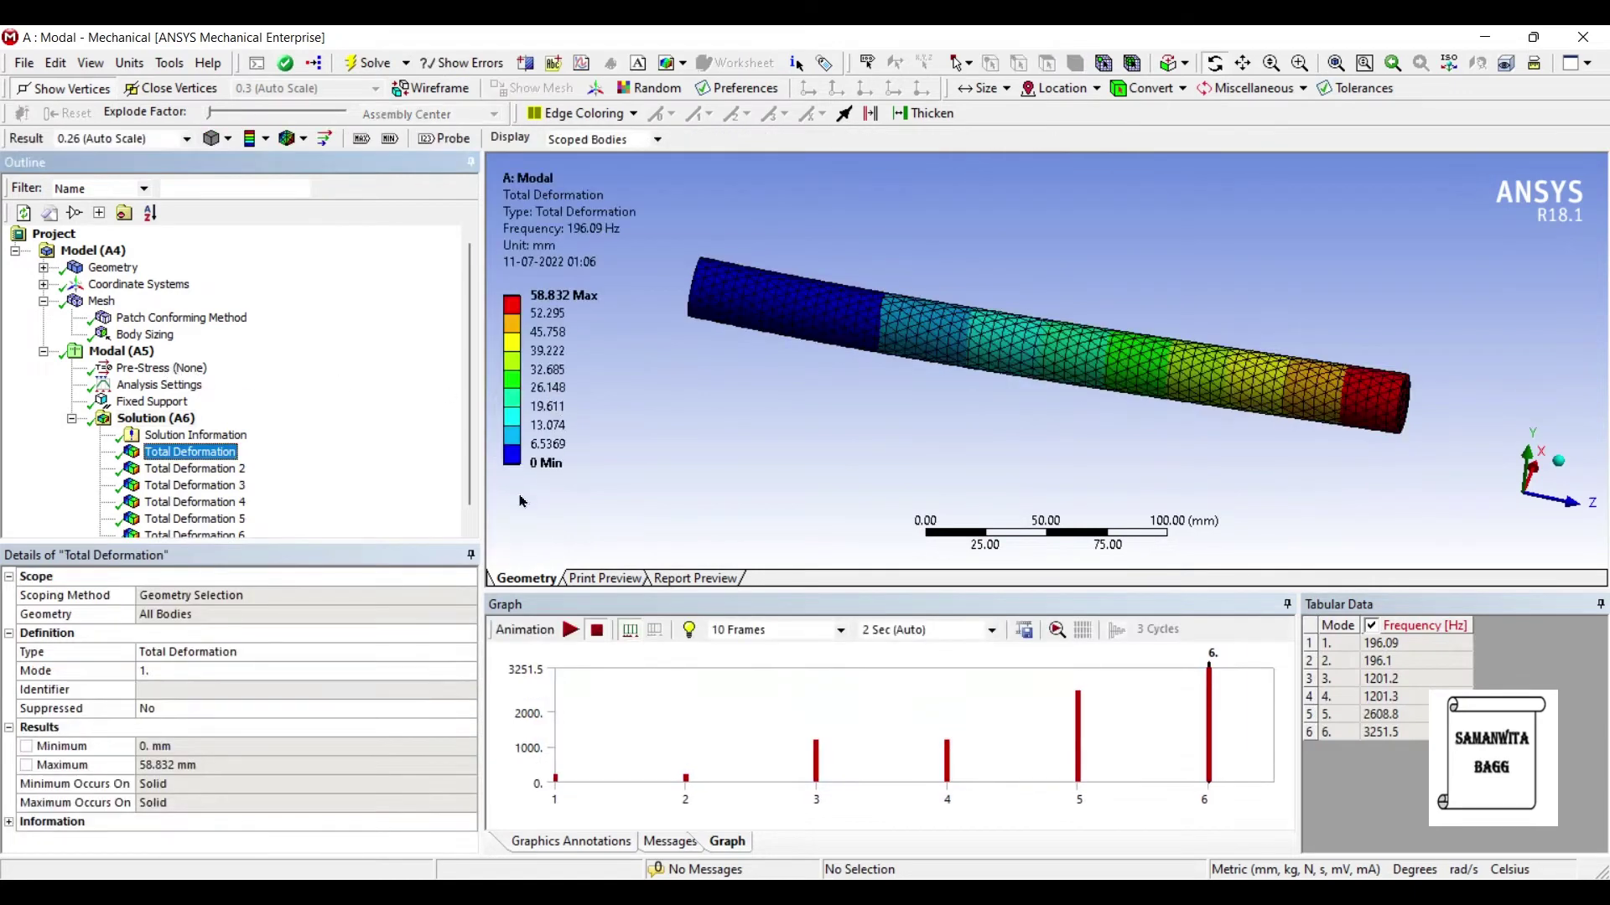
{"action": "left_click", "coordinate": [570, 630]}
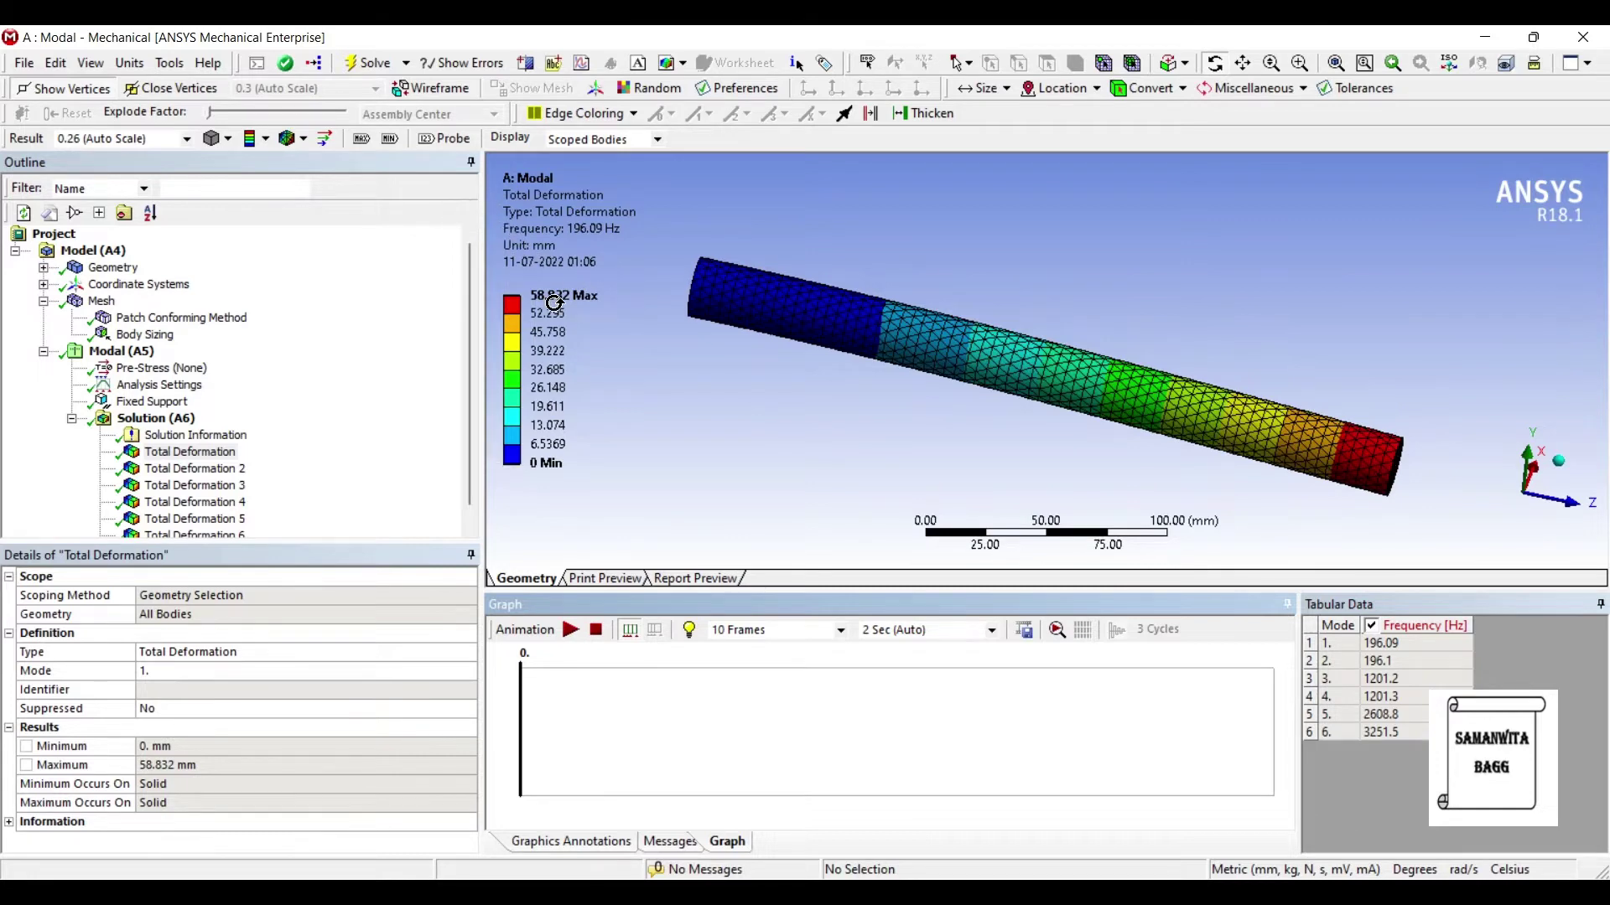
{"action": "left_click", "coordinate": [193, 468]}
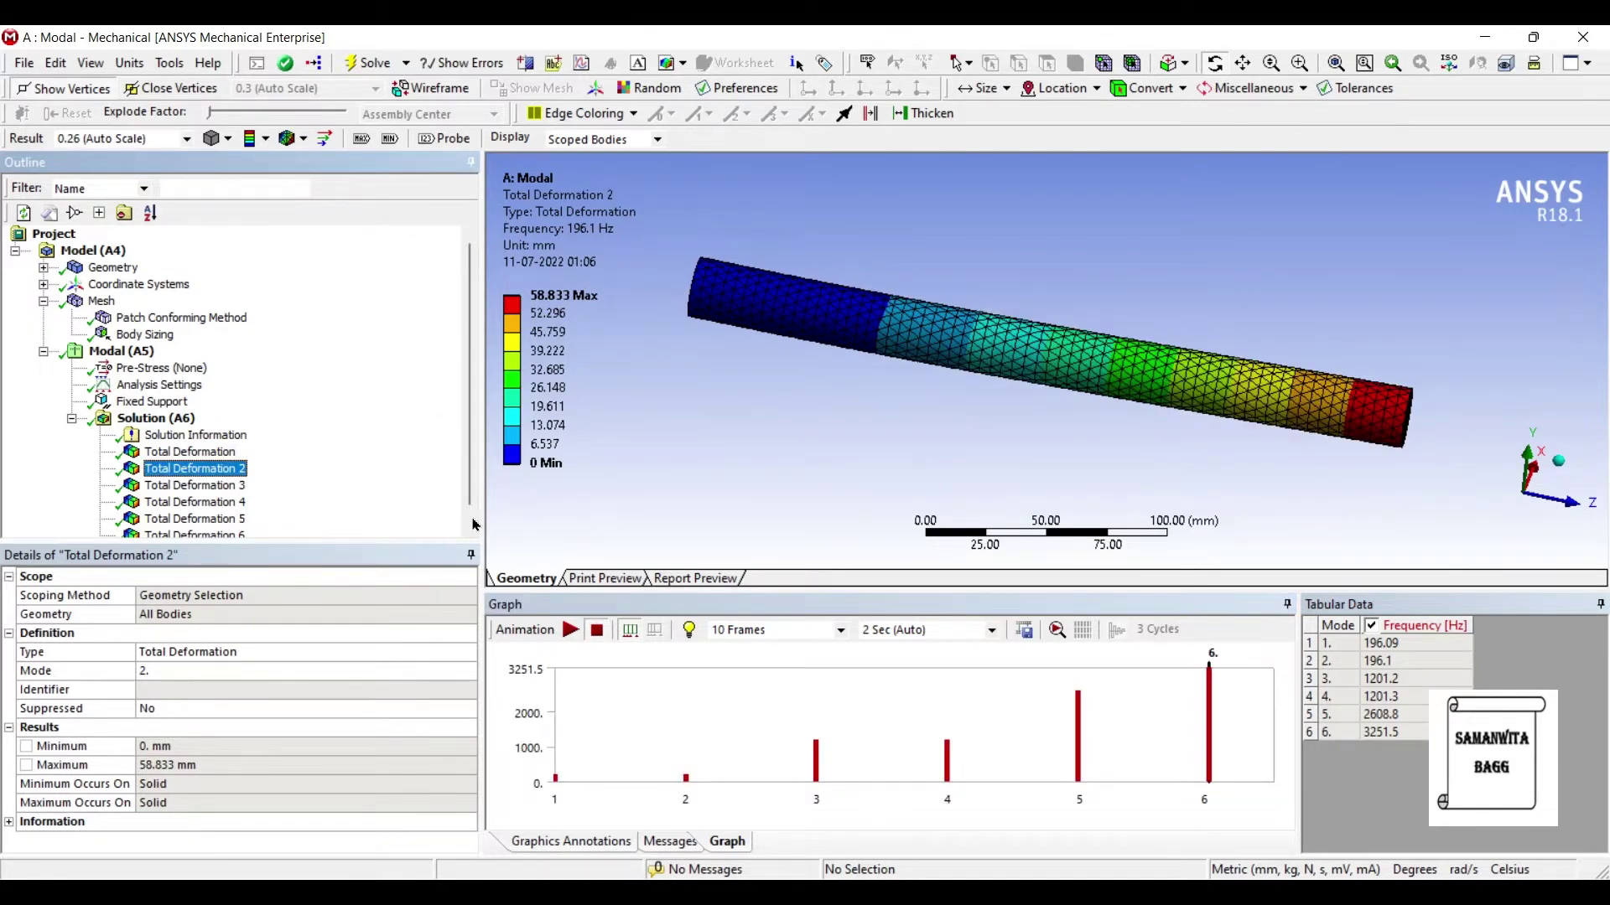
{"action": "left_click", "coordinate": [570, 630]}
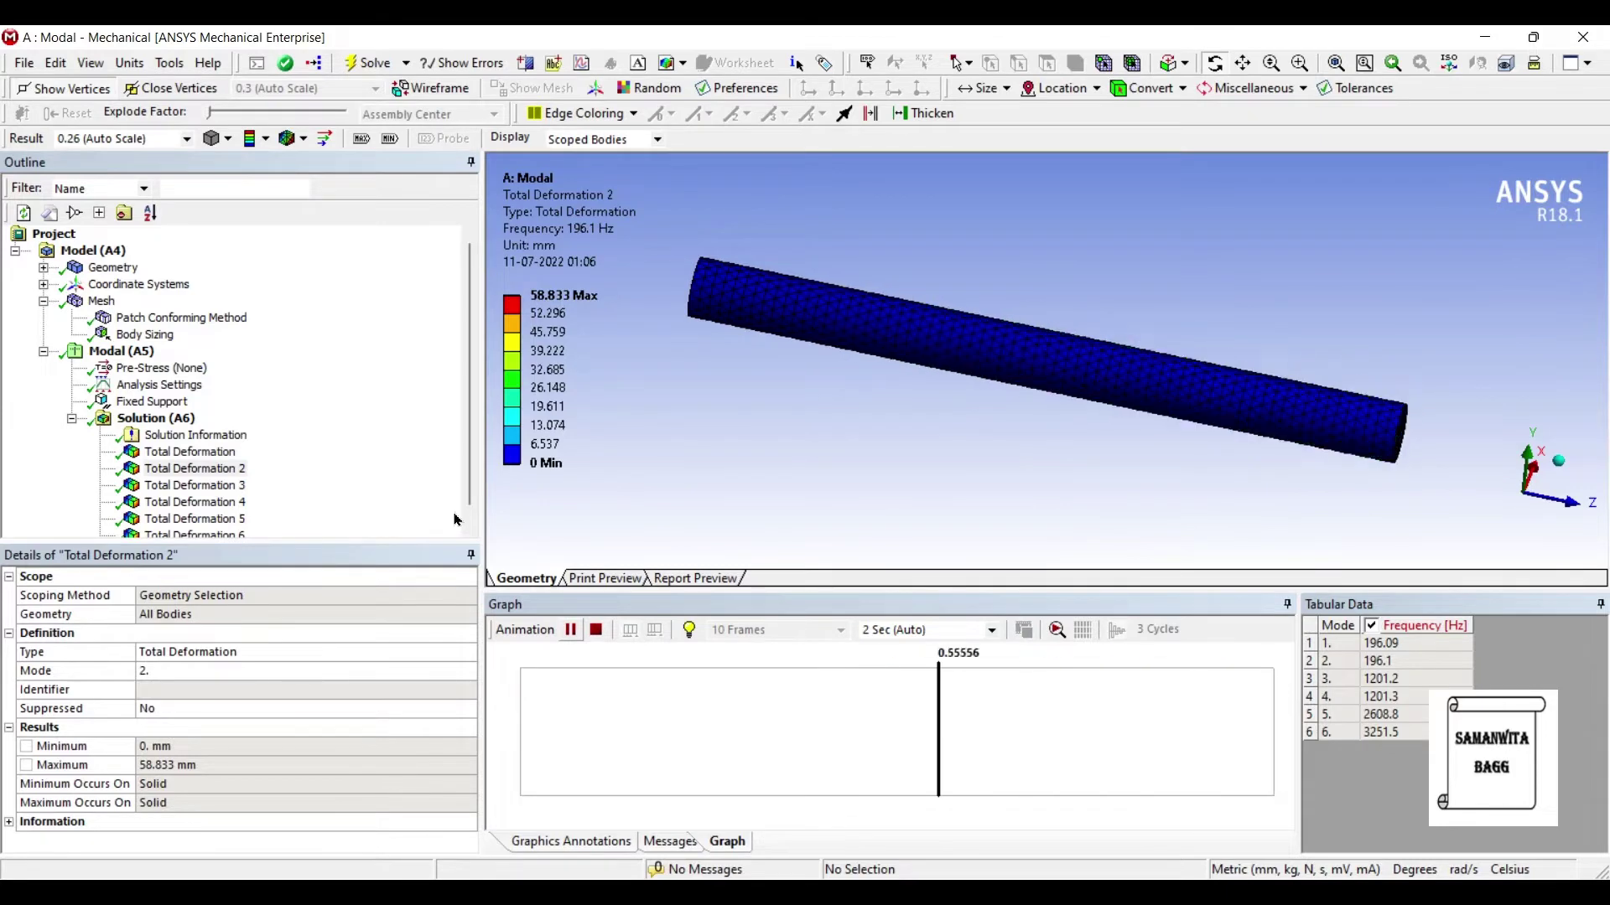
{"action": "left_click", "coordinate": [570, 629]}
{"action": "left_click", "coordinate": [214, 485]}
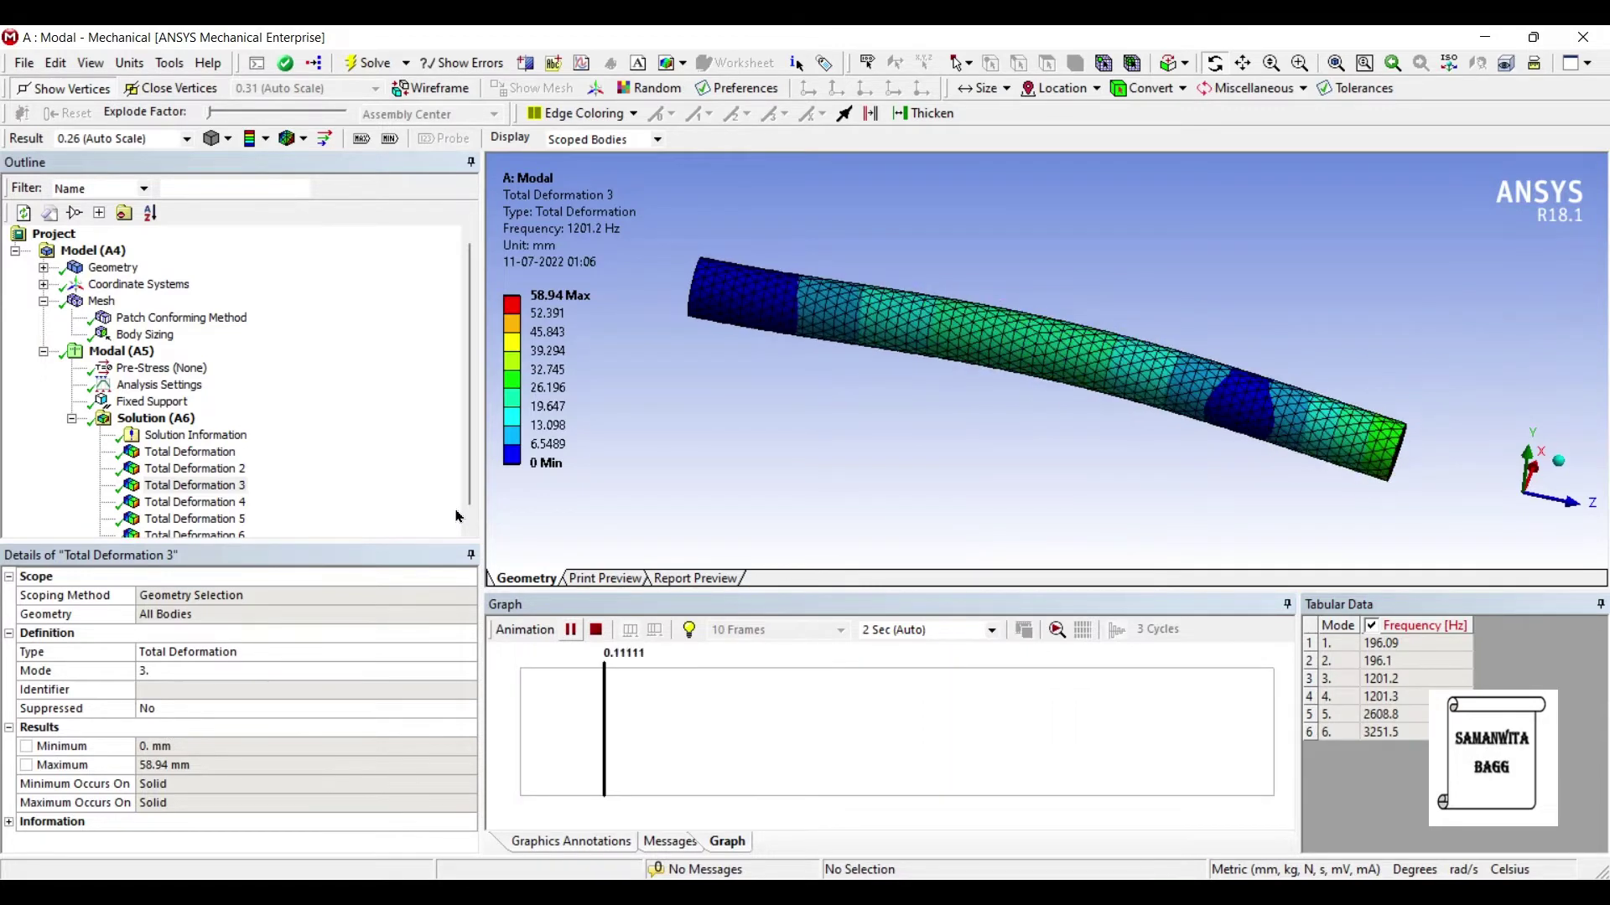
{"action": "left_click", "coordinate": [570, 630]}
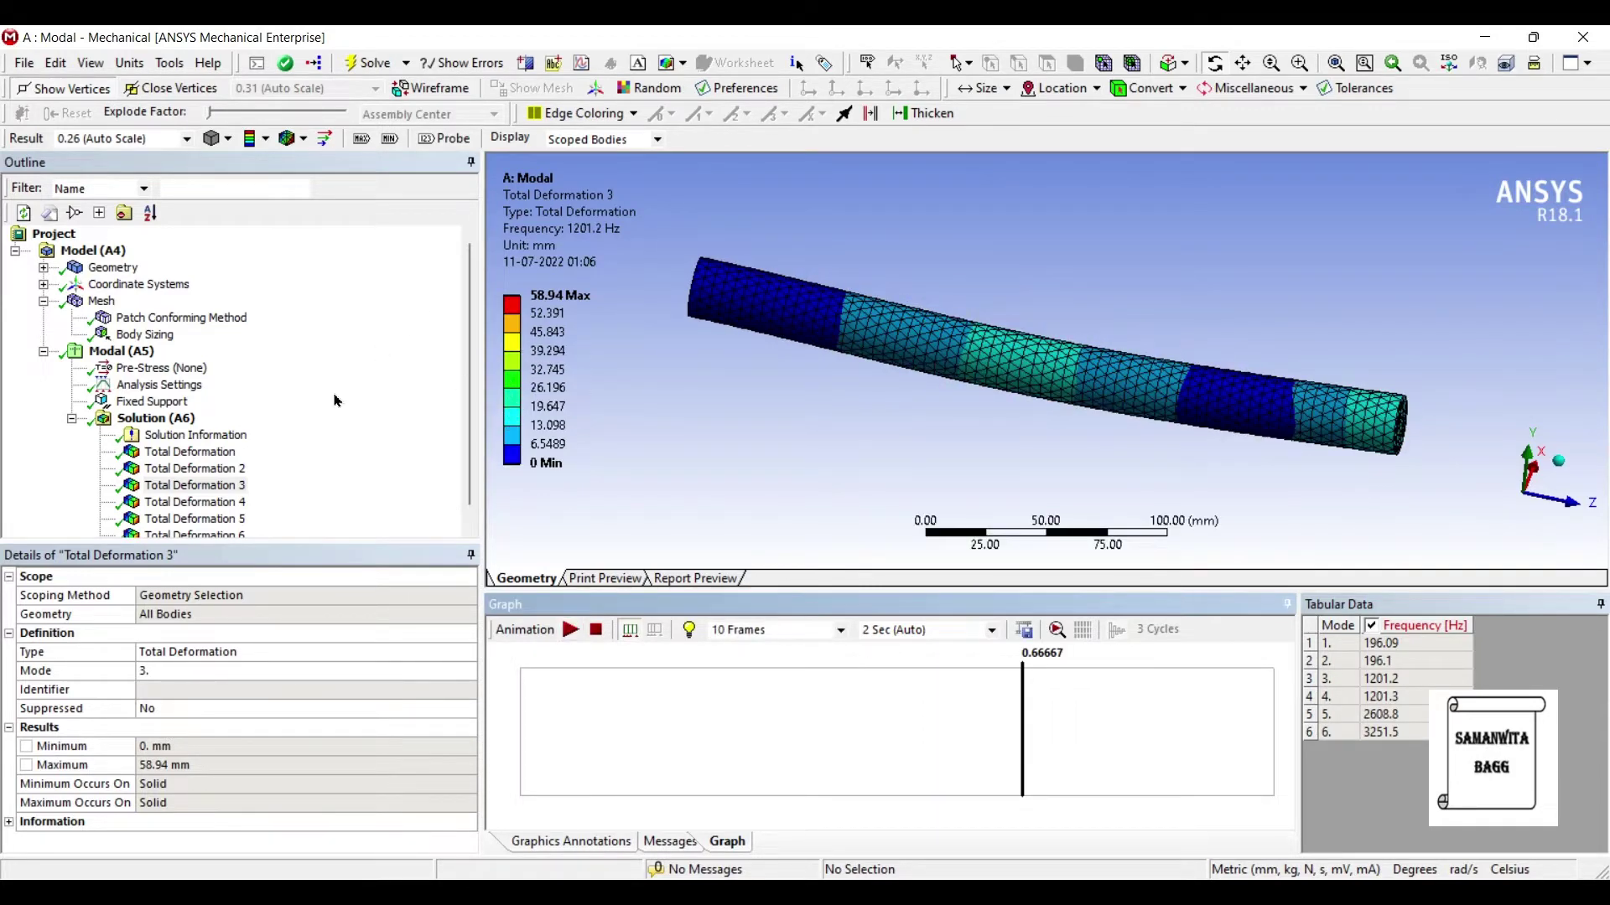
- Examine and animate the total deformation mode shapes of modes 4 to 6
{"action": "left_click", "coordinate": [216, 502]}
{"action": "scroll", "coordinate": [216, 502], "scroll_direction": "down", "scroll_amount": 1}
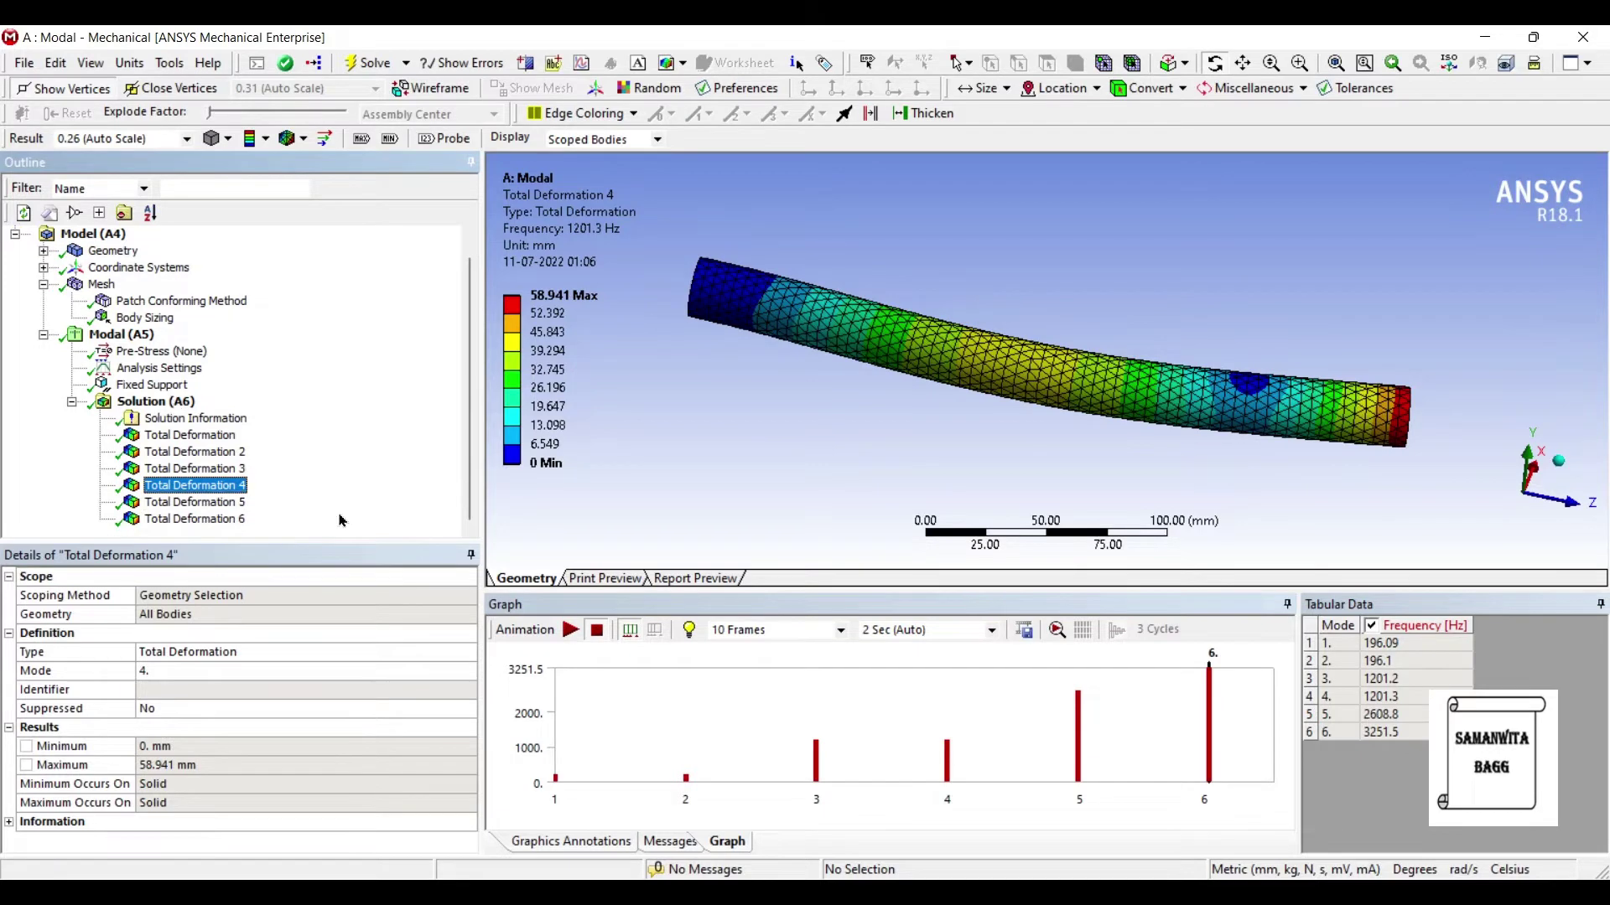
{"action": "left_click", "coordinate": [570, 630]}
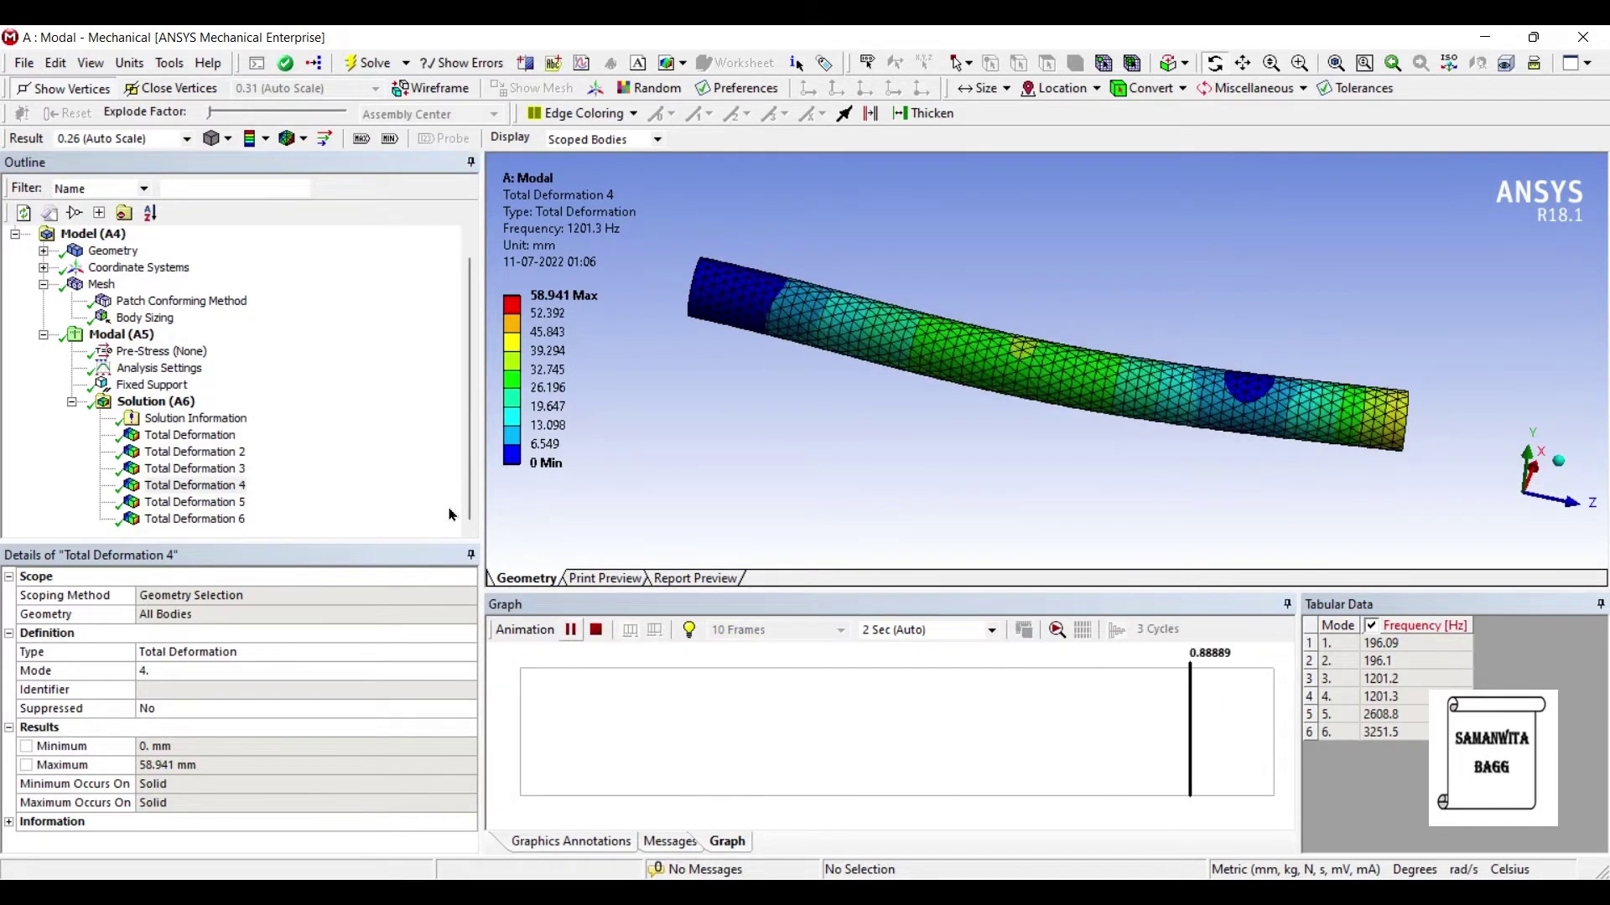
{"action": "left_click", "coordinate": [195, 501]}
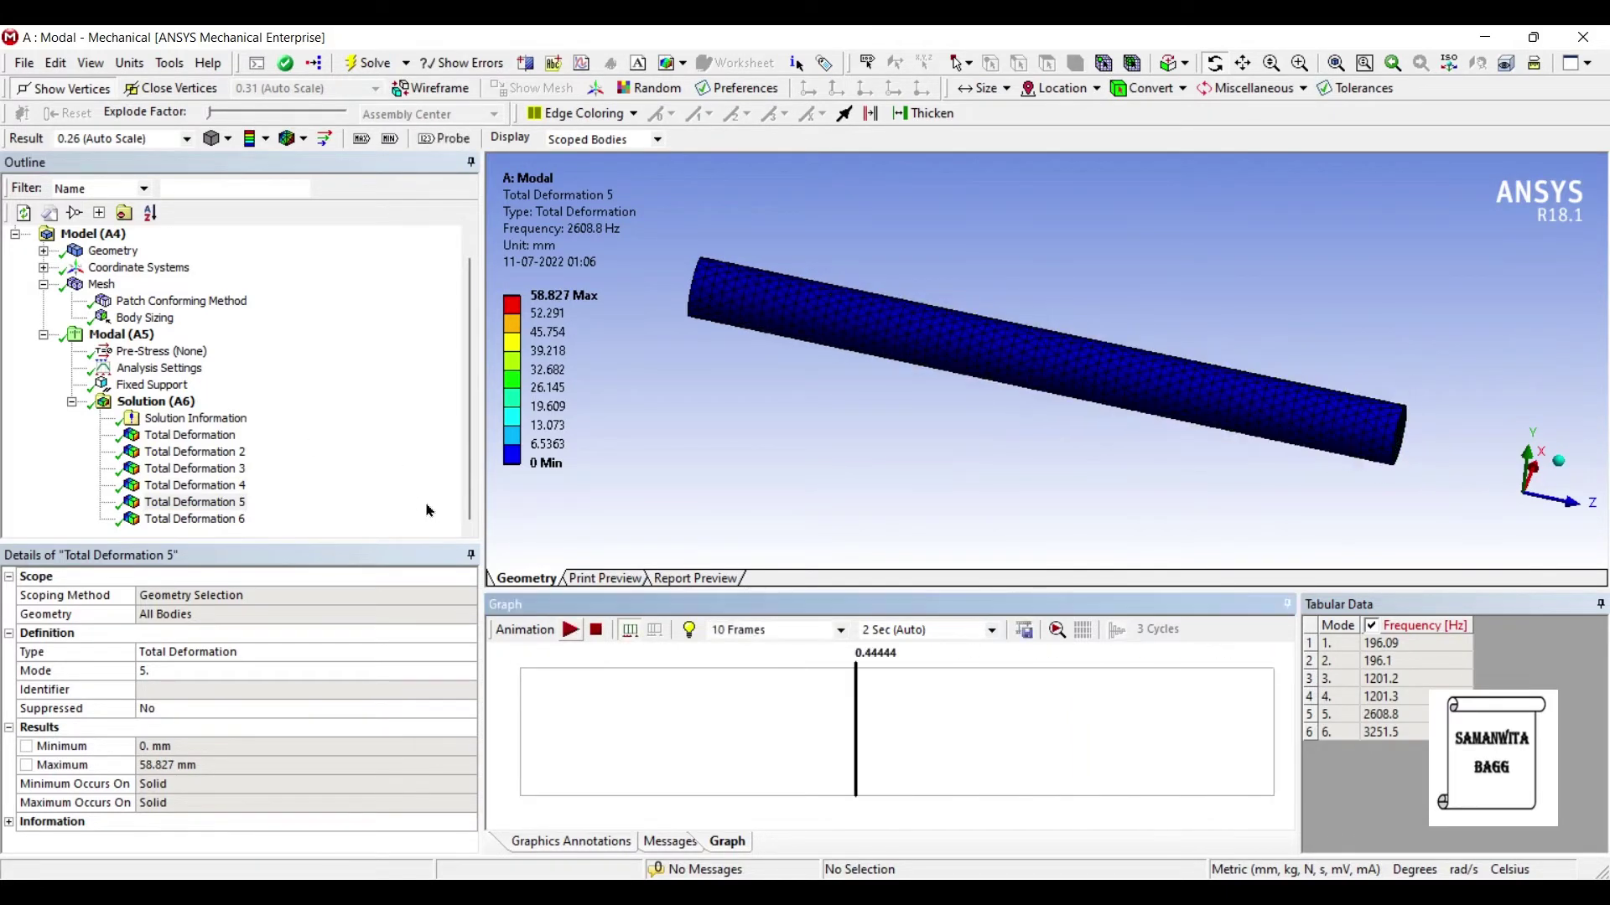
{"action": "left_click", "coordinate": [194, 518]}
{"action": "left_click", "coordinate": [570, 630]}
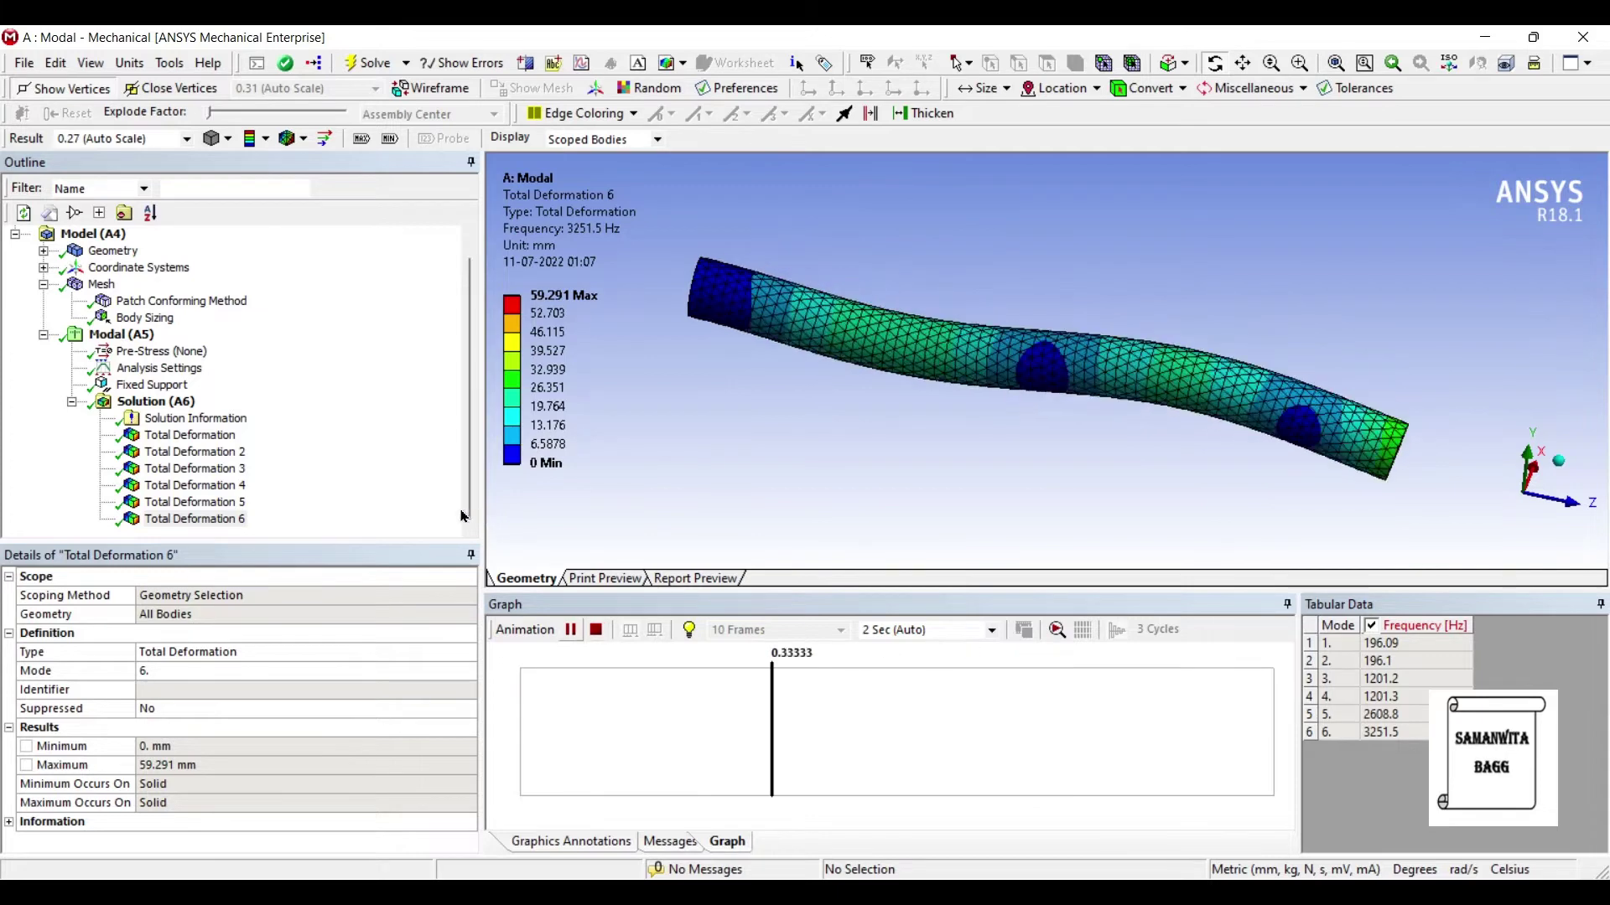
{"action": "left_click", "coordinate": [595, 630]}
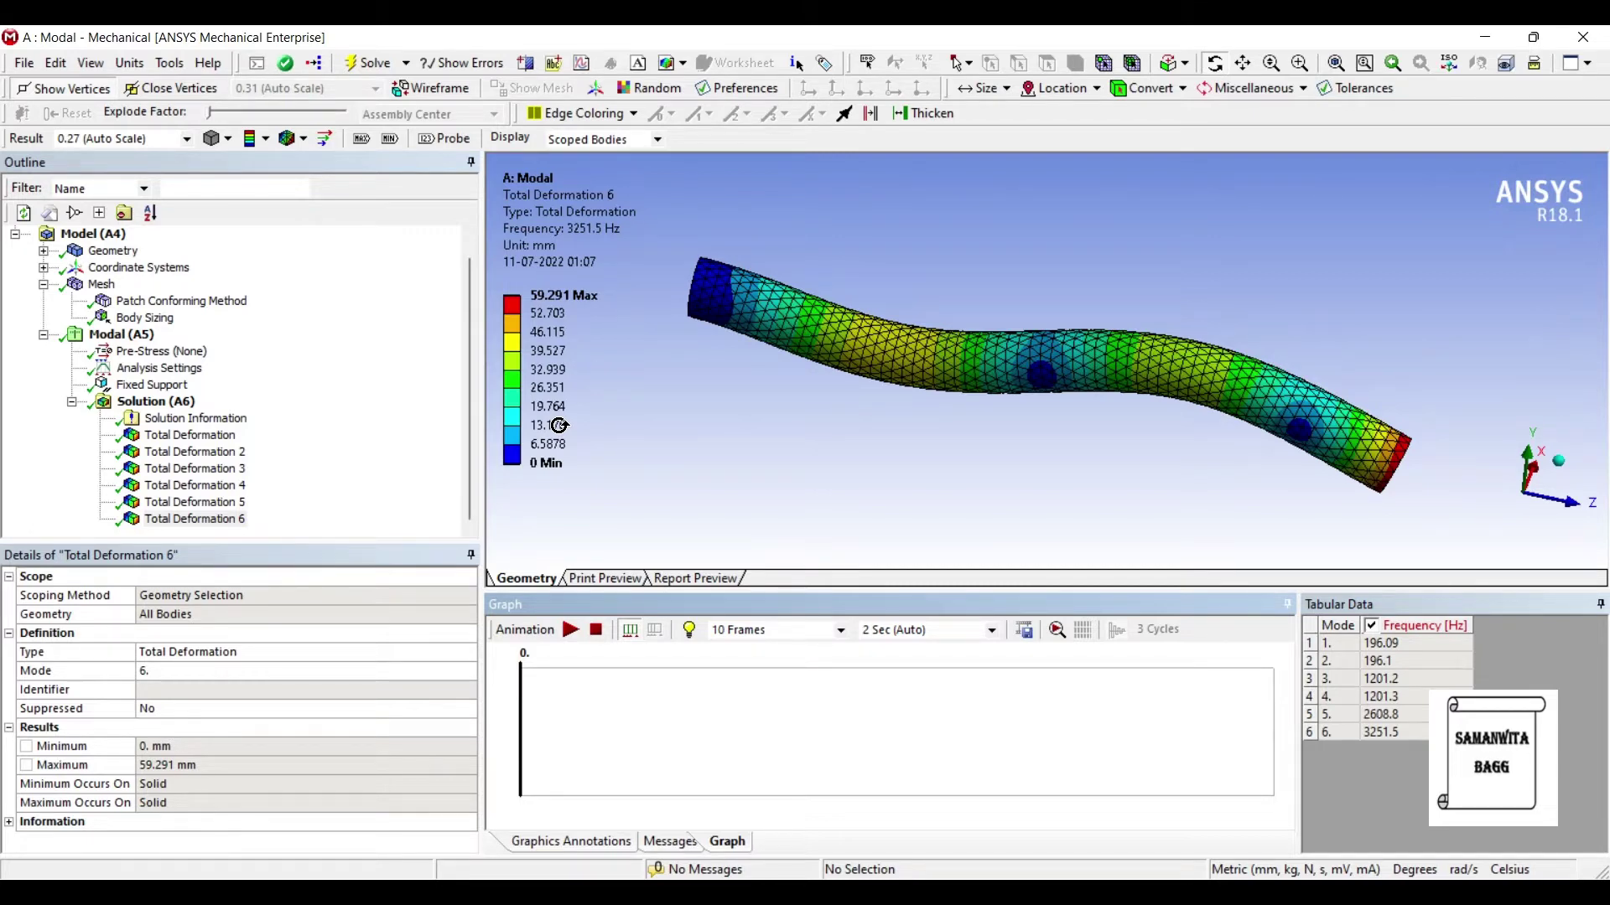
- Switch to Workbench and add a Harmonic Response system linked to the Solution of the Modal system
{"action": "left_click", "coordinate": [159, 368]}
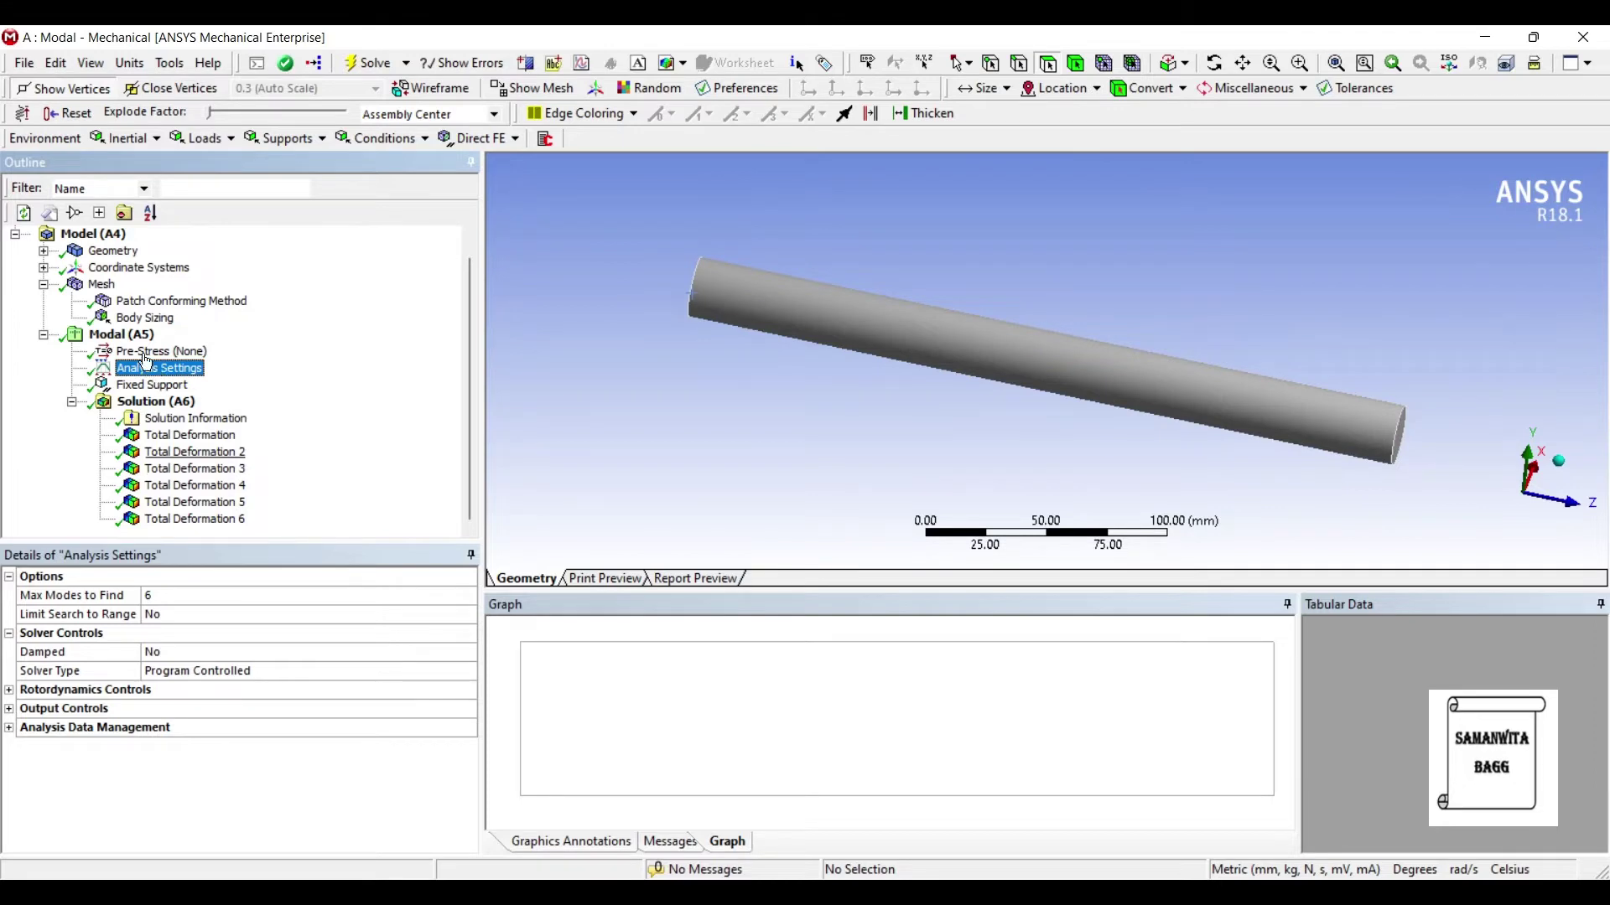
{"action": "left_click", "coordinate": [156, 401]}
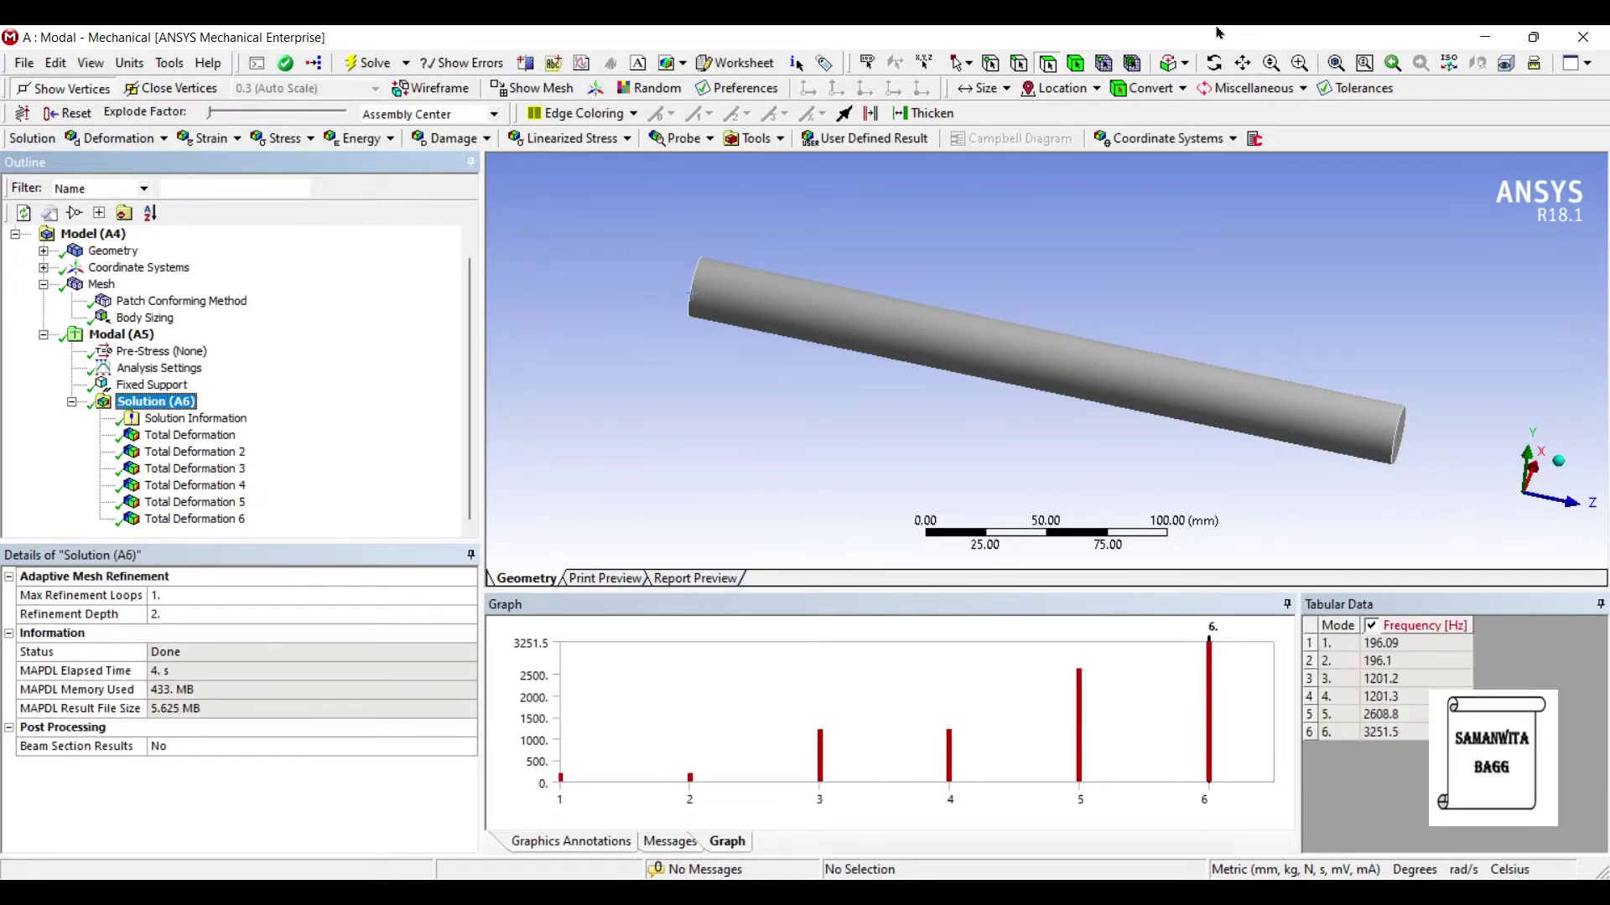
{"action": "left_click", "coordinate": [1483, 37]}
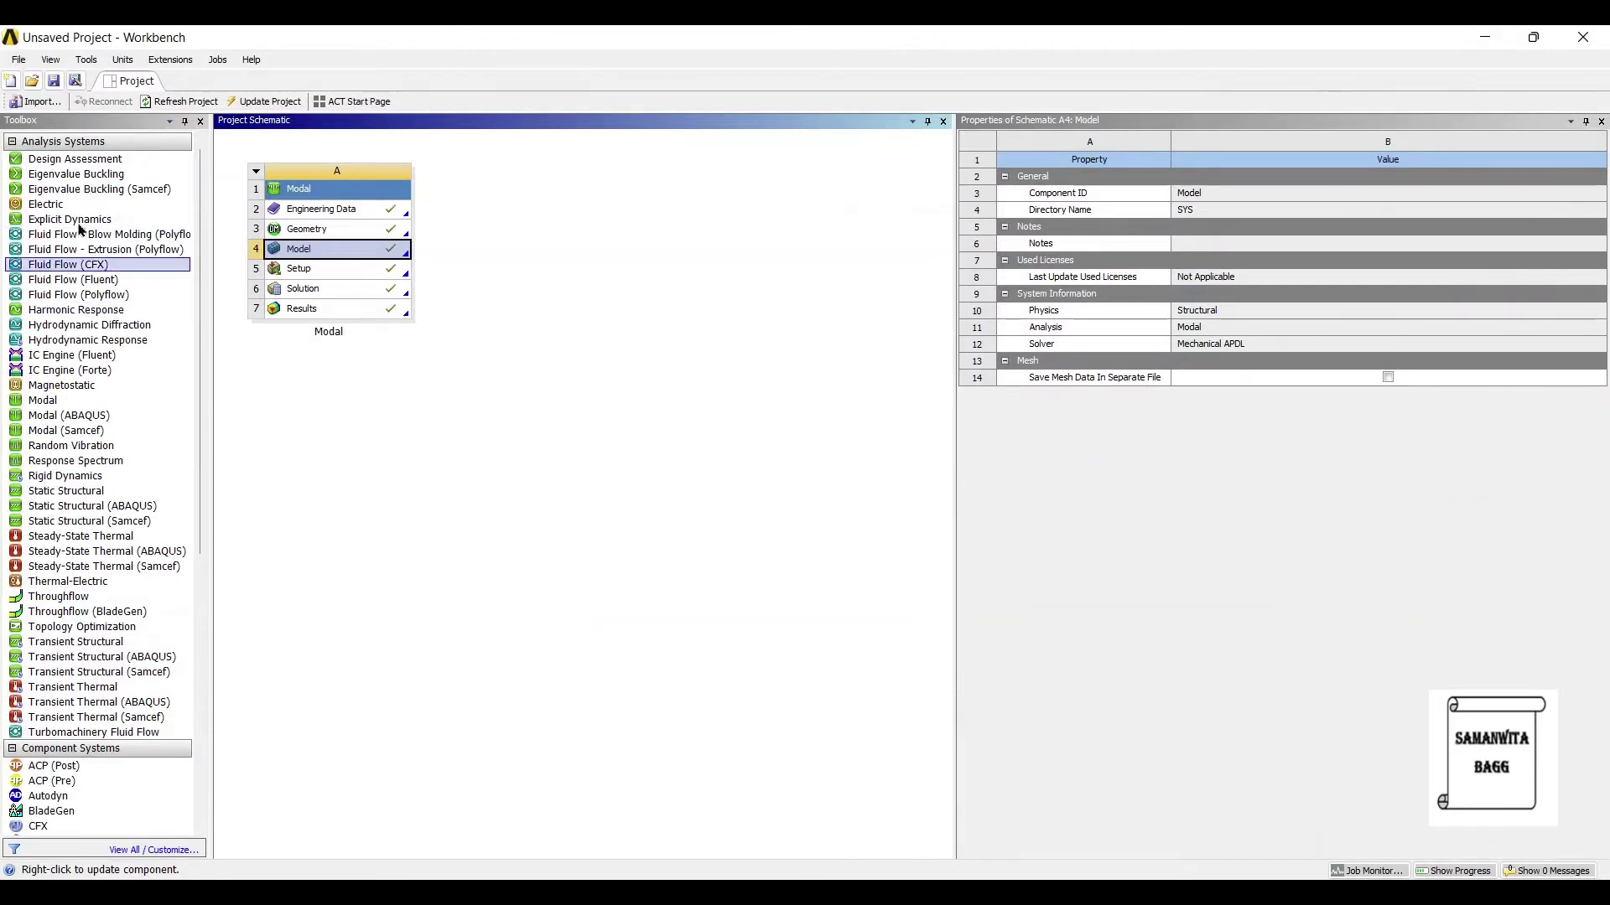
{"action": "left_click_drag", "start_coordinate": [76, 309], "coordinate": [401, 280]}
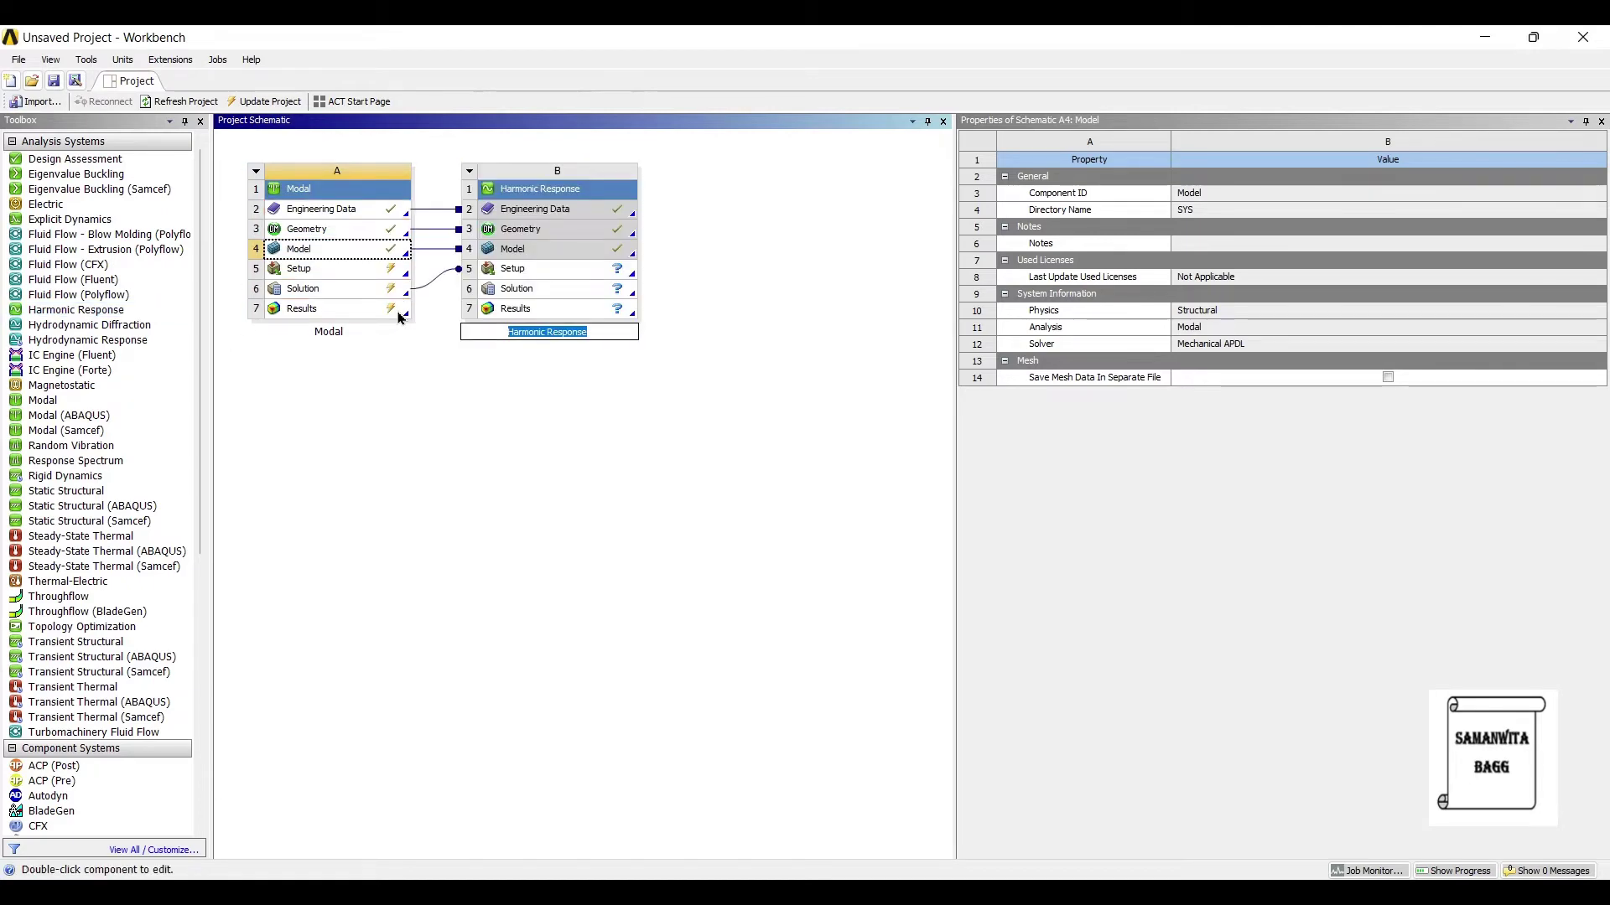
{"action": "key", "text": "Return"}
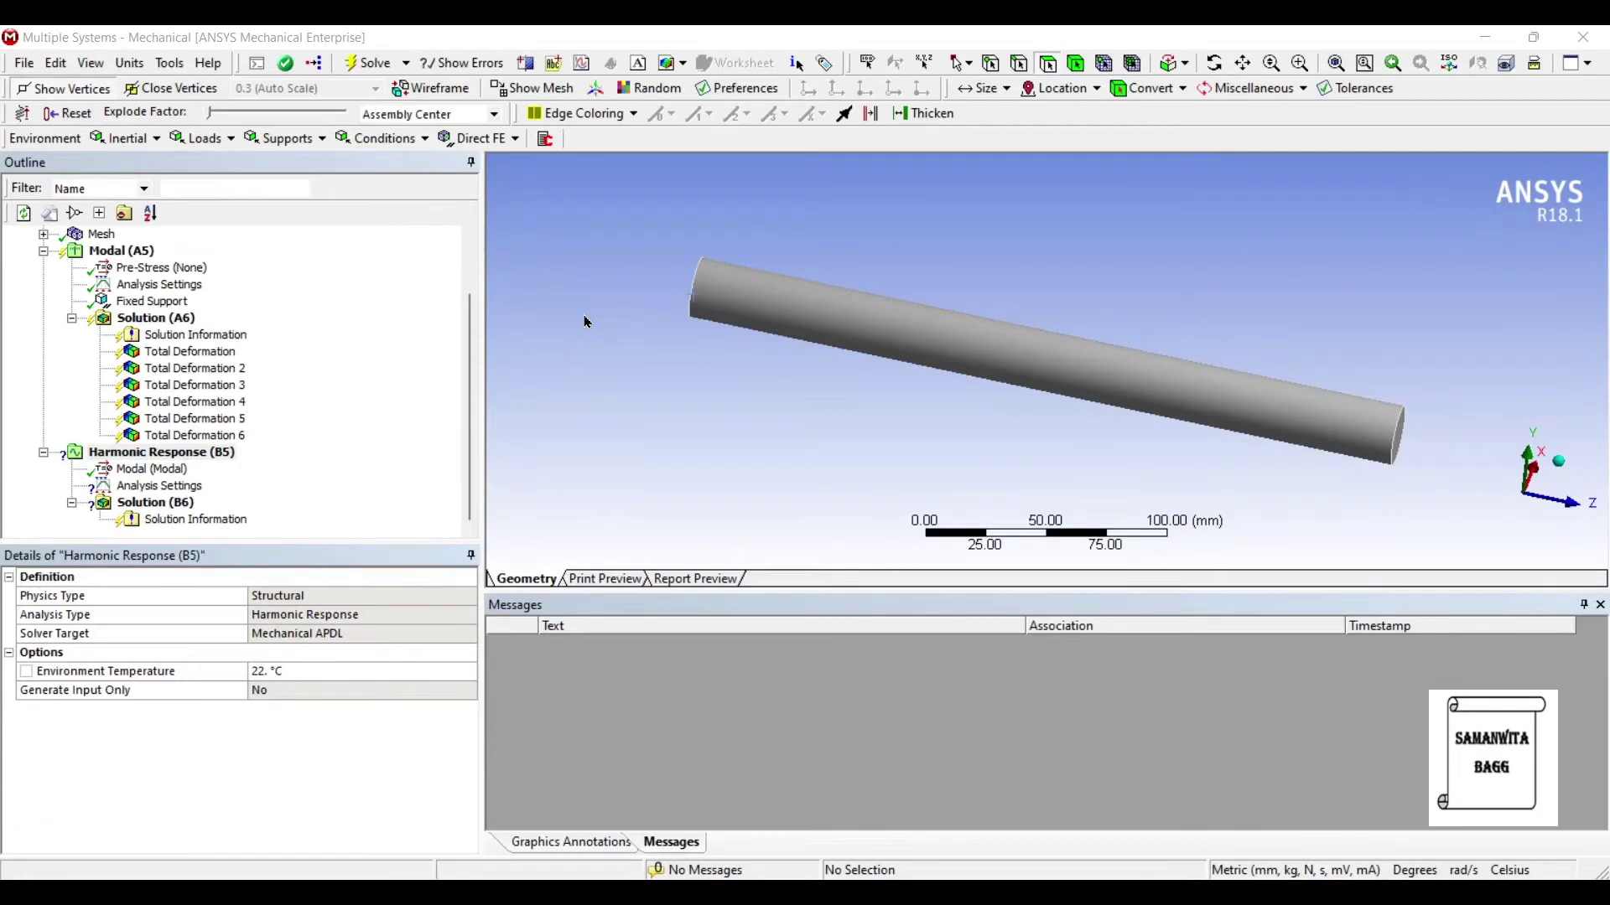
- Set the harmonic response's Range Maximum to 3500 Hz, checking it against the mode 6 frequency
{"action": "left_click", "coordinate": [159, 486]}
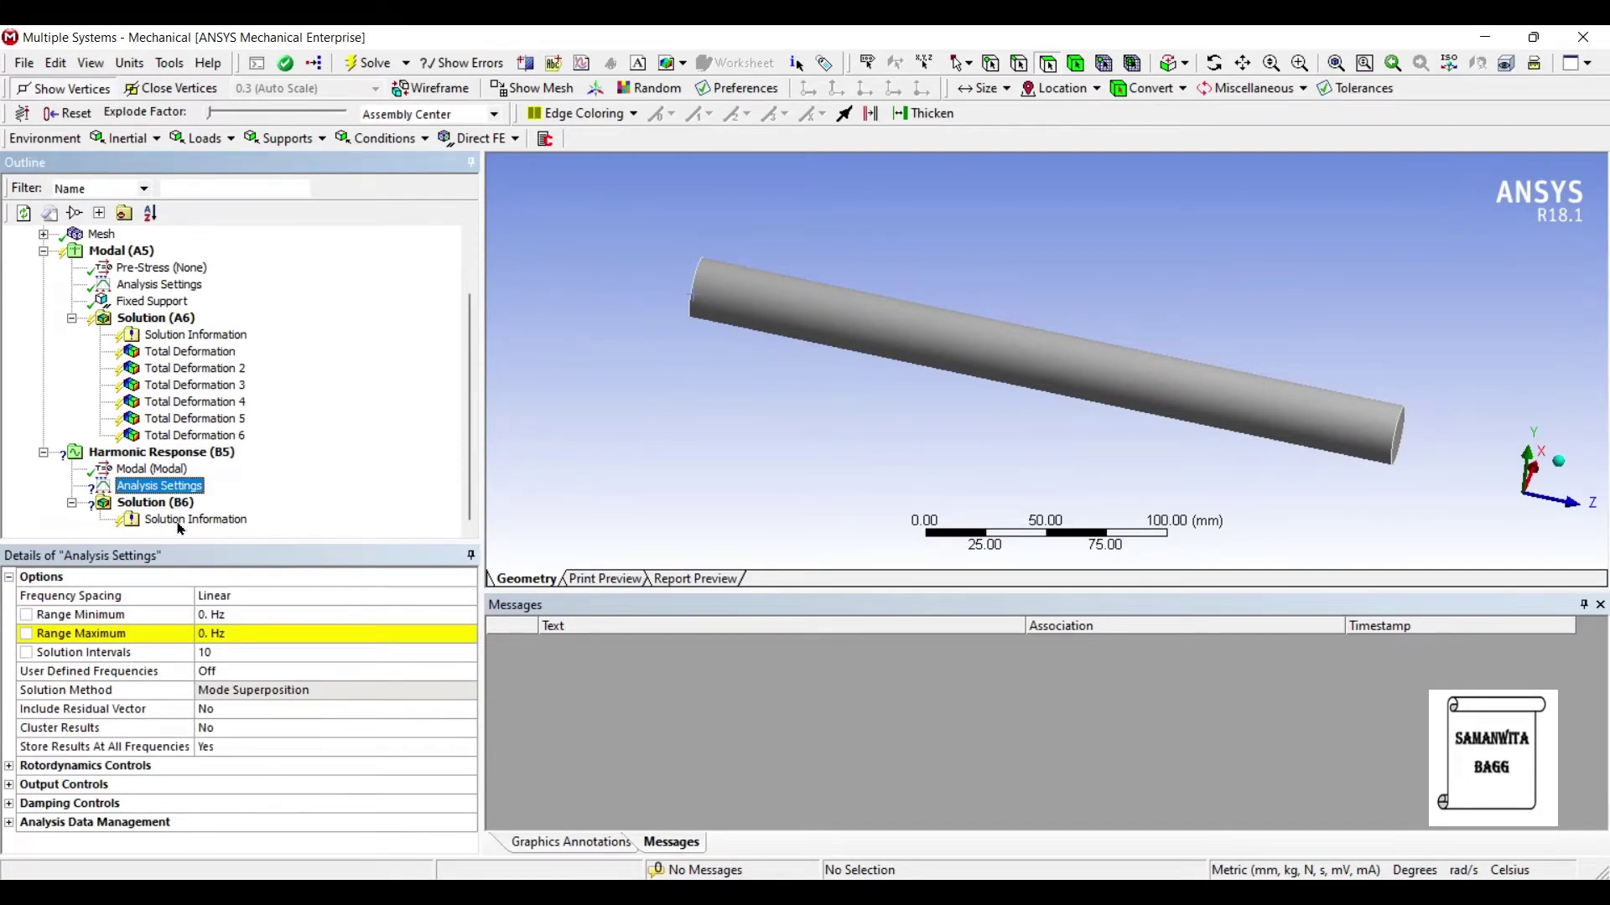
{"action": "left_click", "coordinate": [186, 435]}
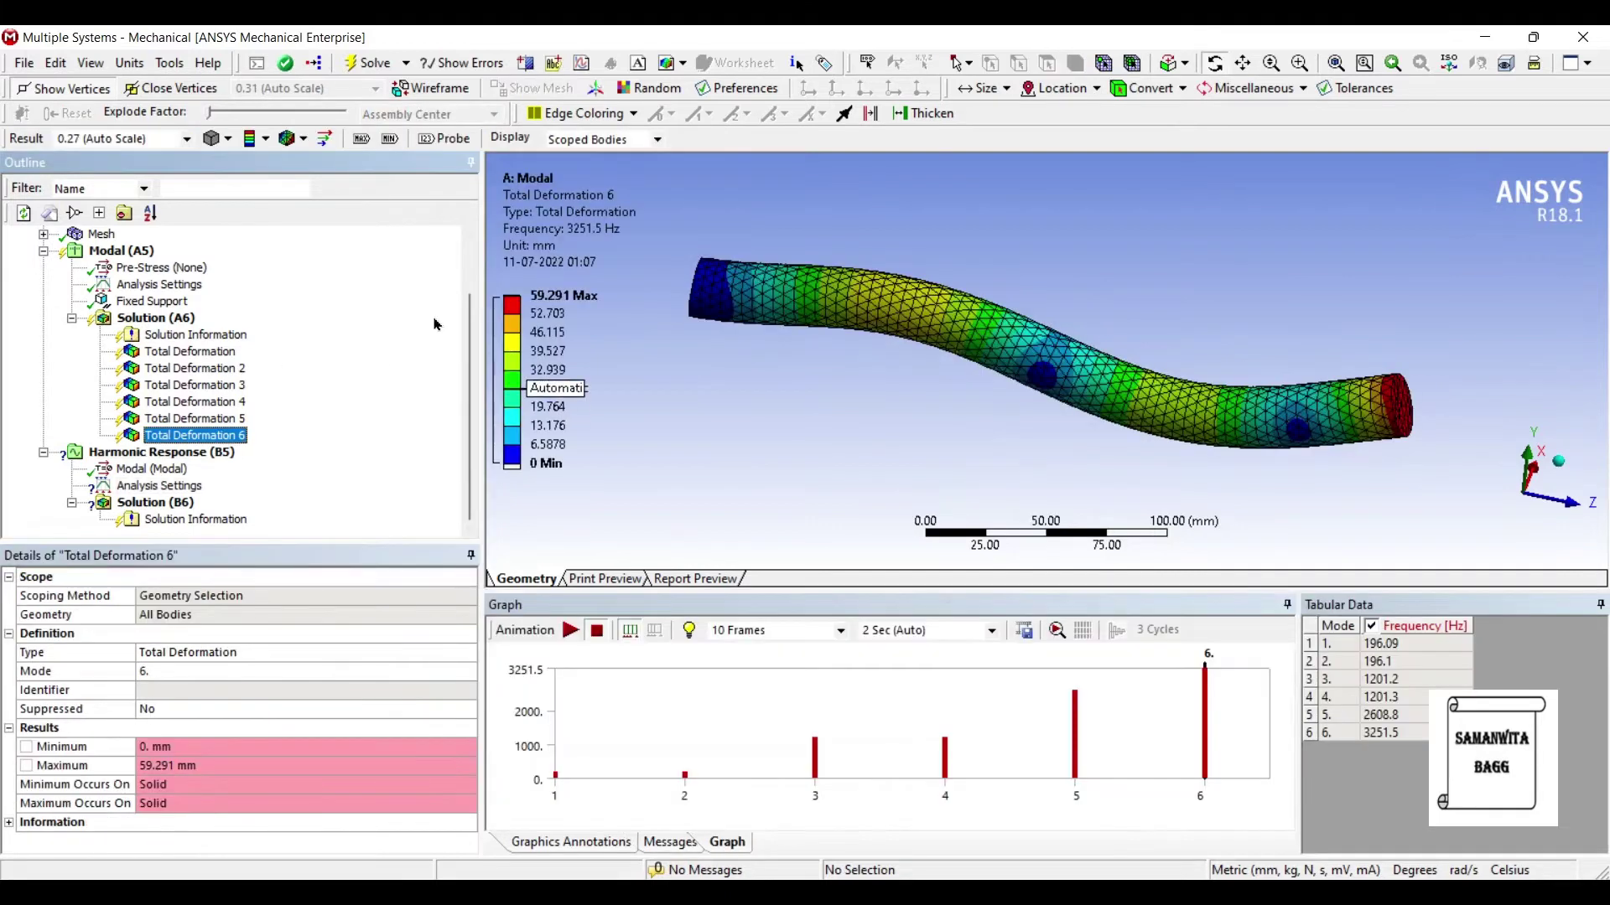
{"action": "left_click", "coordinate": [159, 485]}
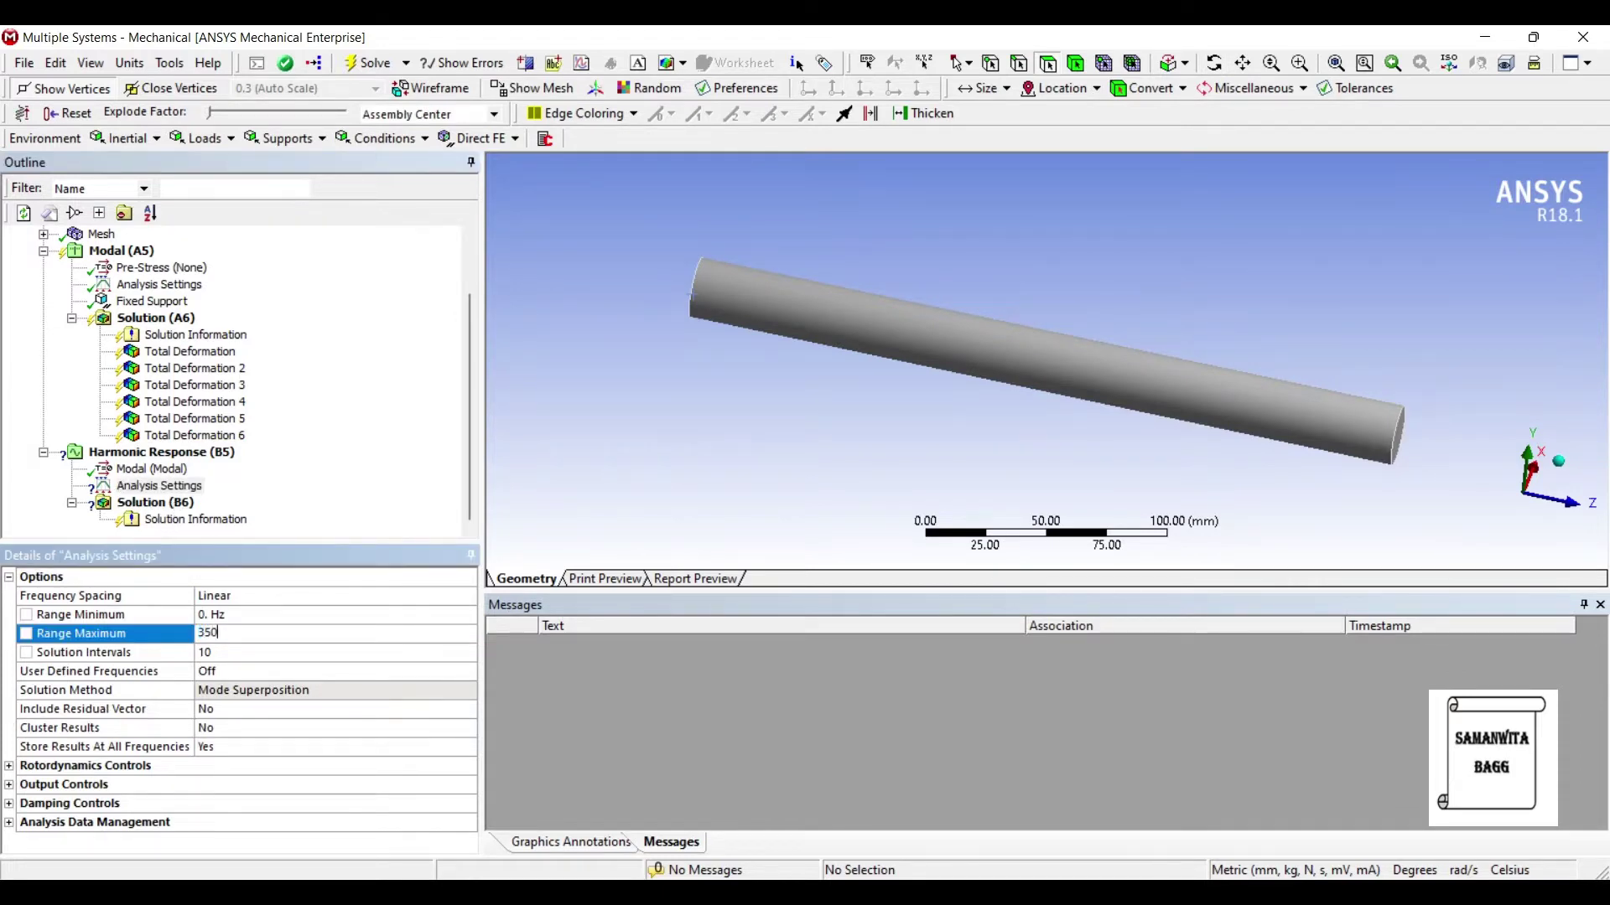
{"action": "type", "text": "3500"}
{"action": "key", "text": "Return"}
- Check the mode 1 frequency, set the harmonic response's Range Minimum to 100 Hz and its Solution Intervals to 40
{"action": "left_click", "coordinate": [168, 351]}
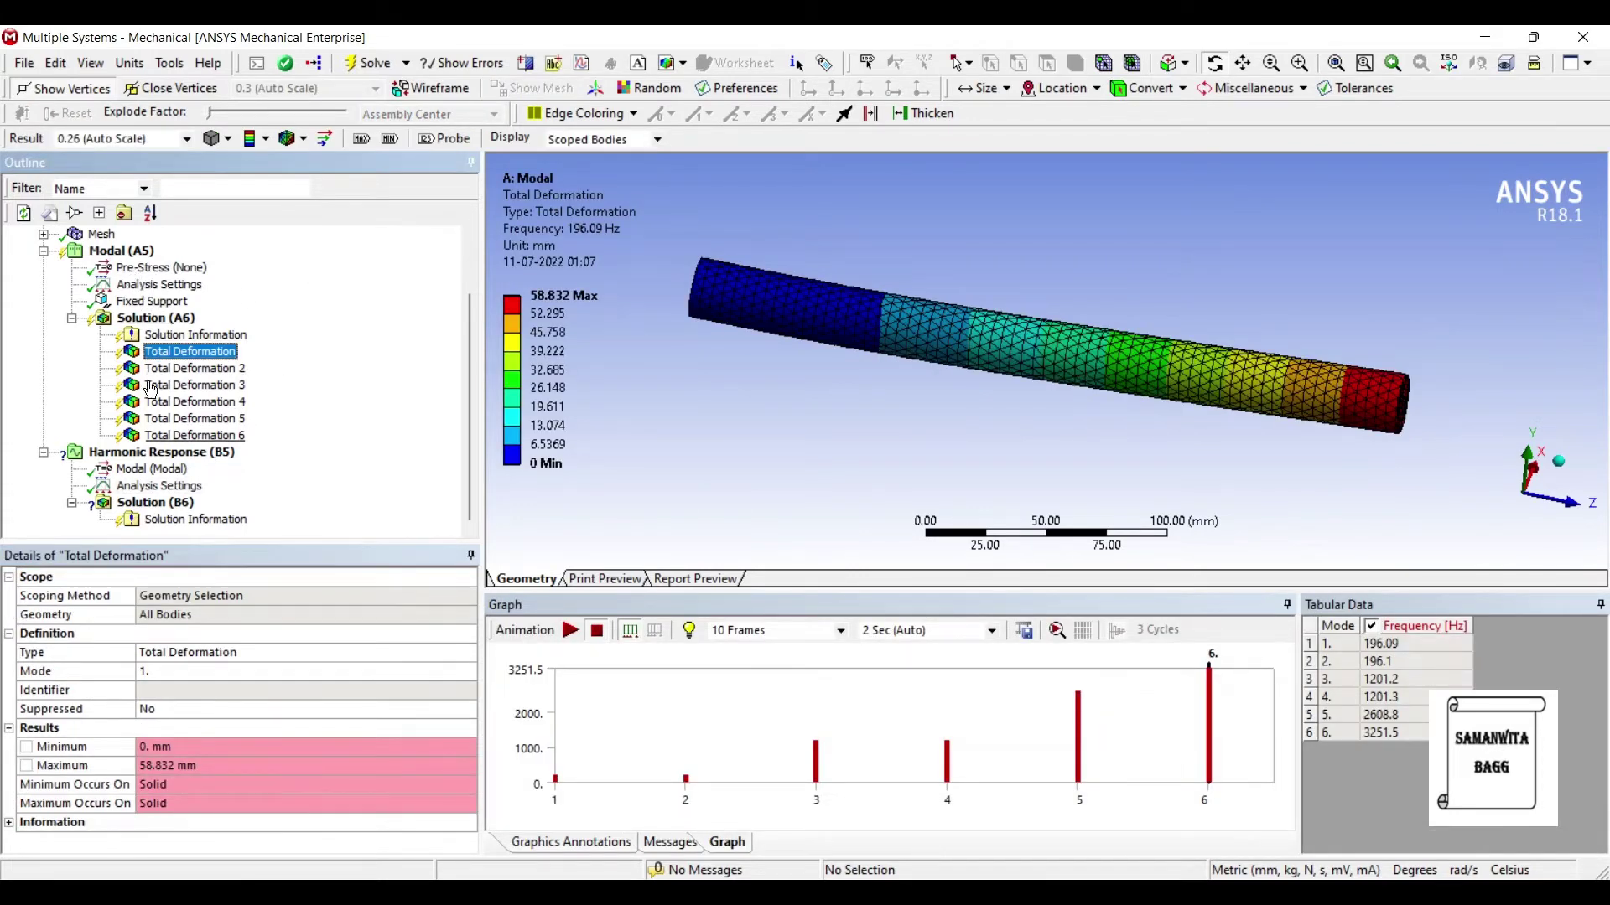
{"action": "left_click", "coordinate": [160, 485]}
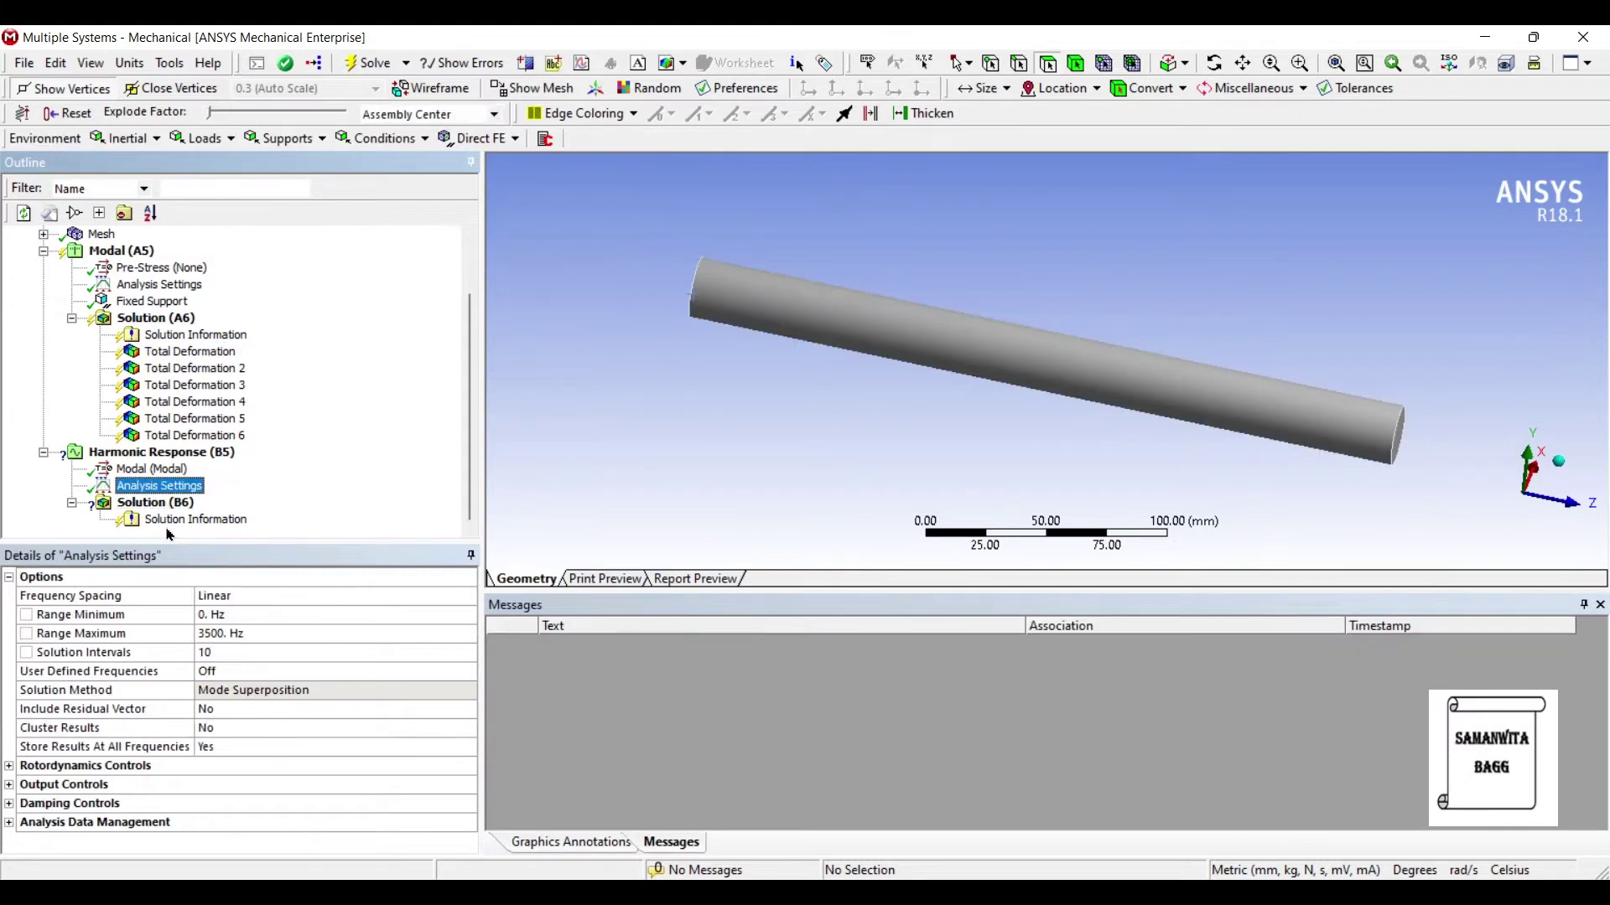
{"action": "key", "text": "Tab"}
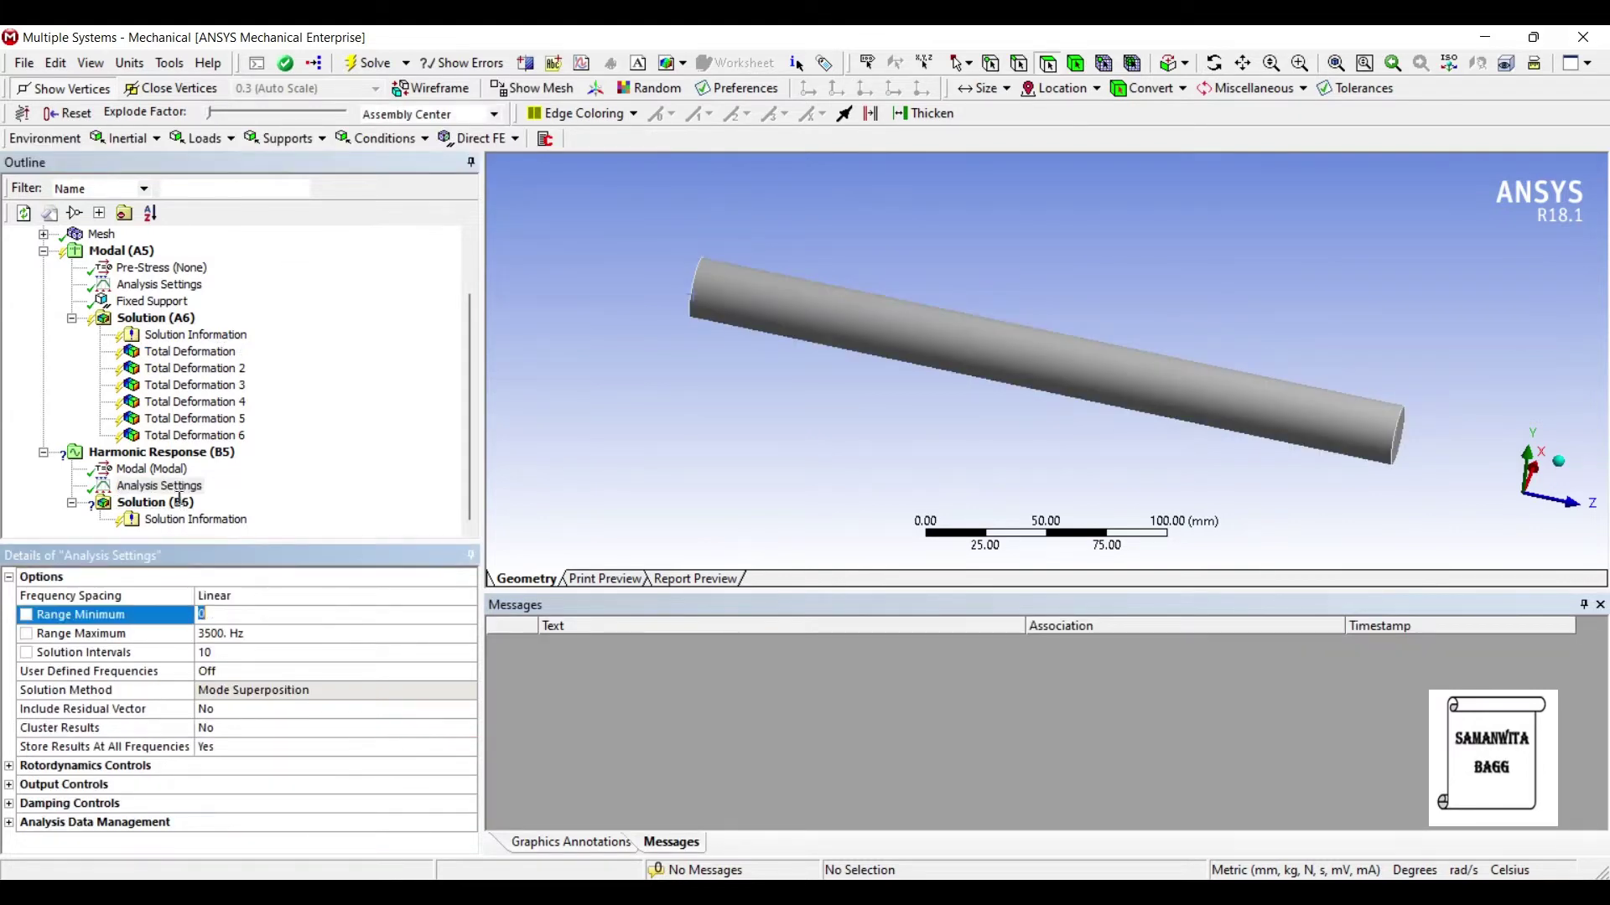
{"action": "type", "text": "100"}
{"action": "key", "text": "Return"}
{"action": "left_click", "coordinate": [210, 654]}
{"action": "type", "text": "40"}
{"action": "key", "text": "Return"}
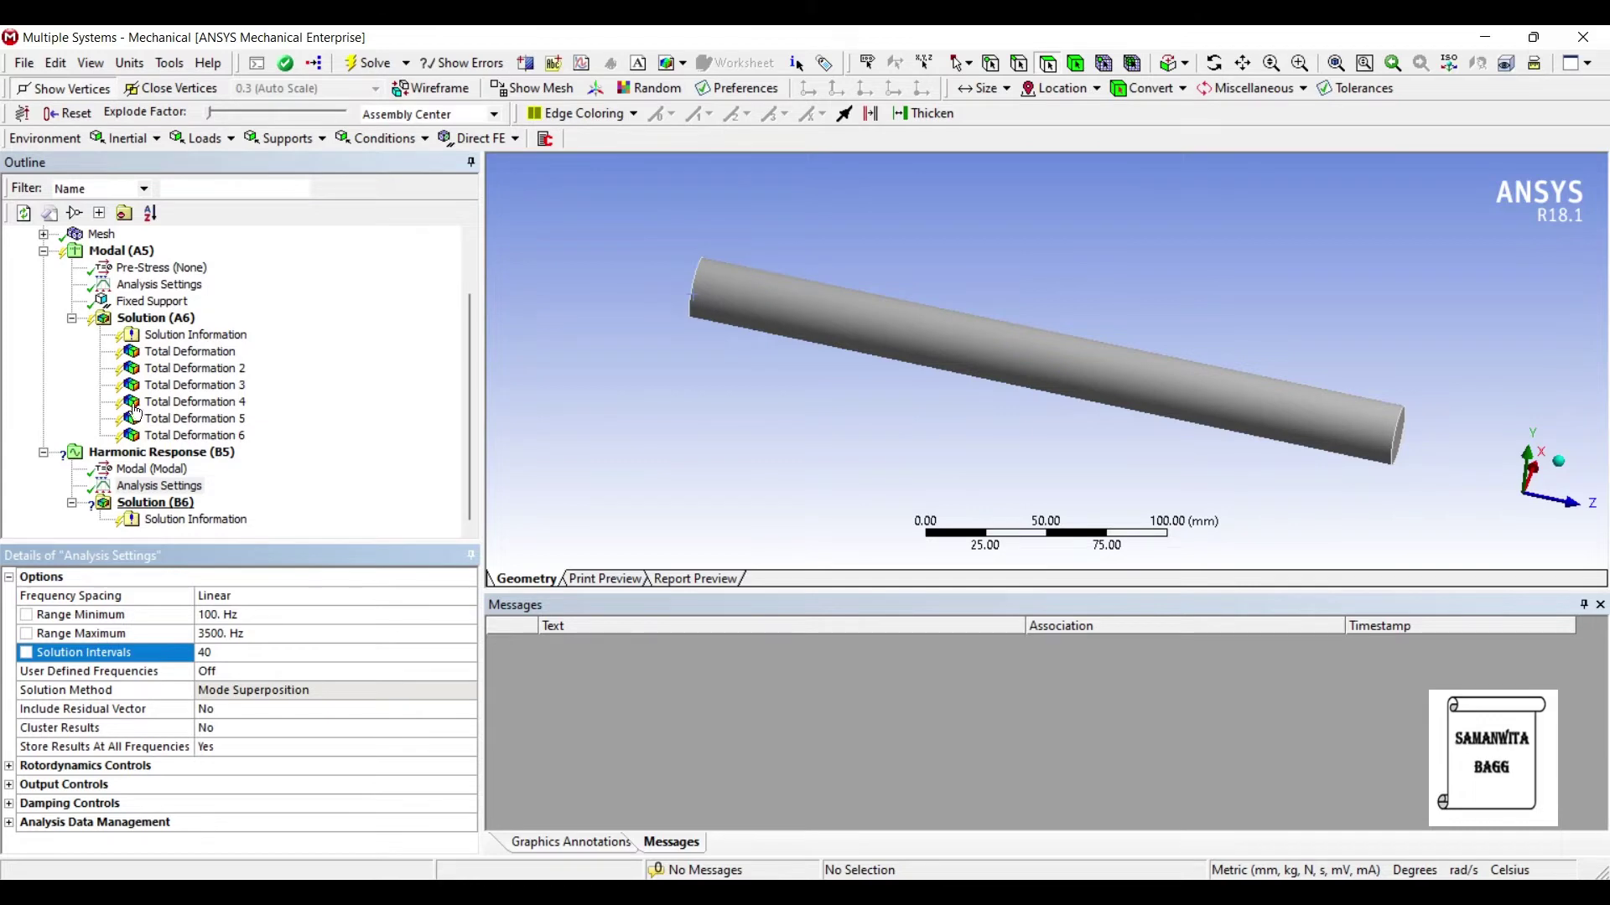
- Insert a Moment load on the rod's free end face in the Harmonic Response analysis
{"action": "left_click", "coordinate": [159, 486]}
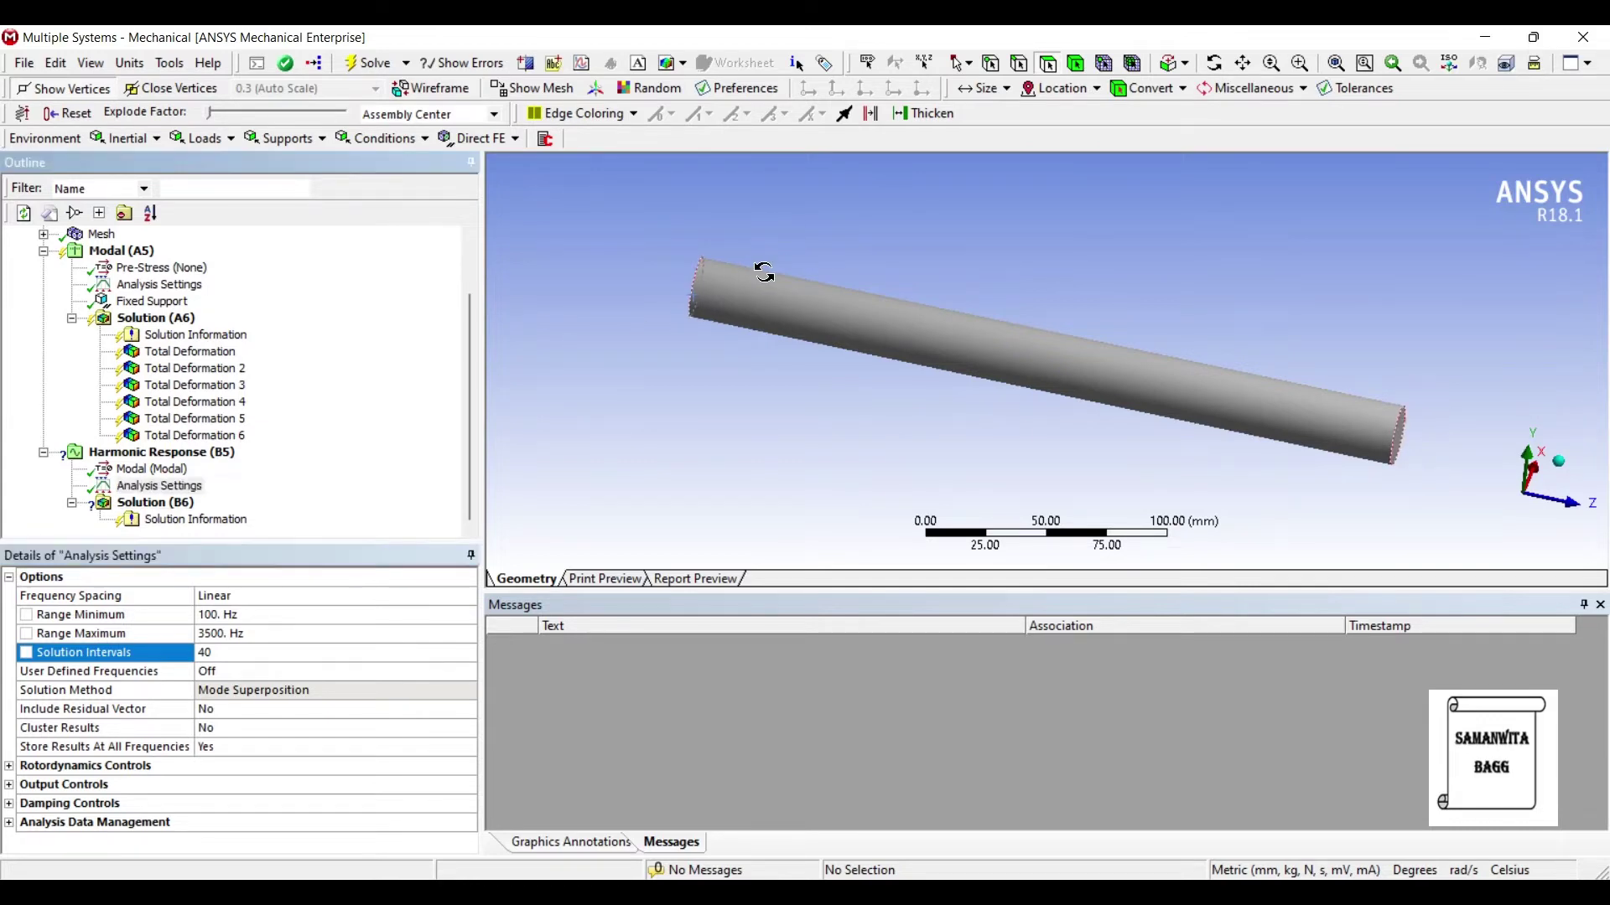
{"action": "middle_click_drag", "start_coordinate": [762, 269], "coordinate": [737, 267]}
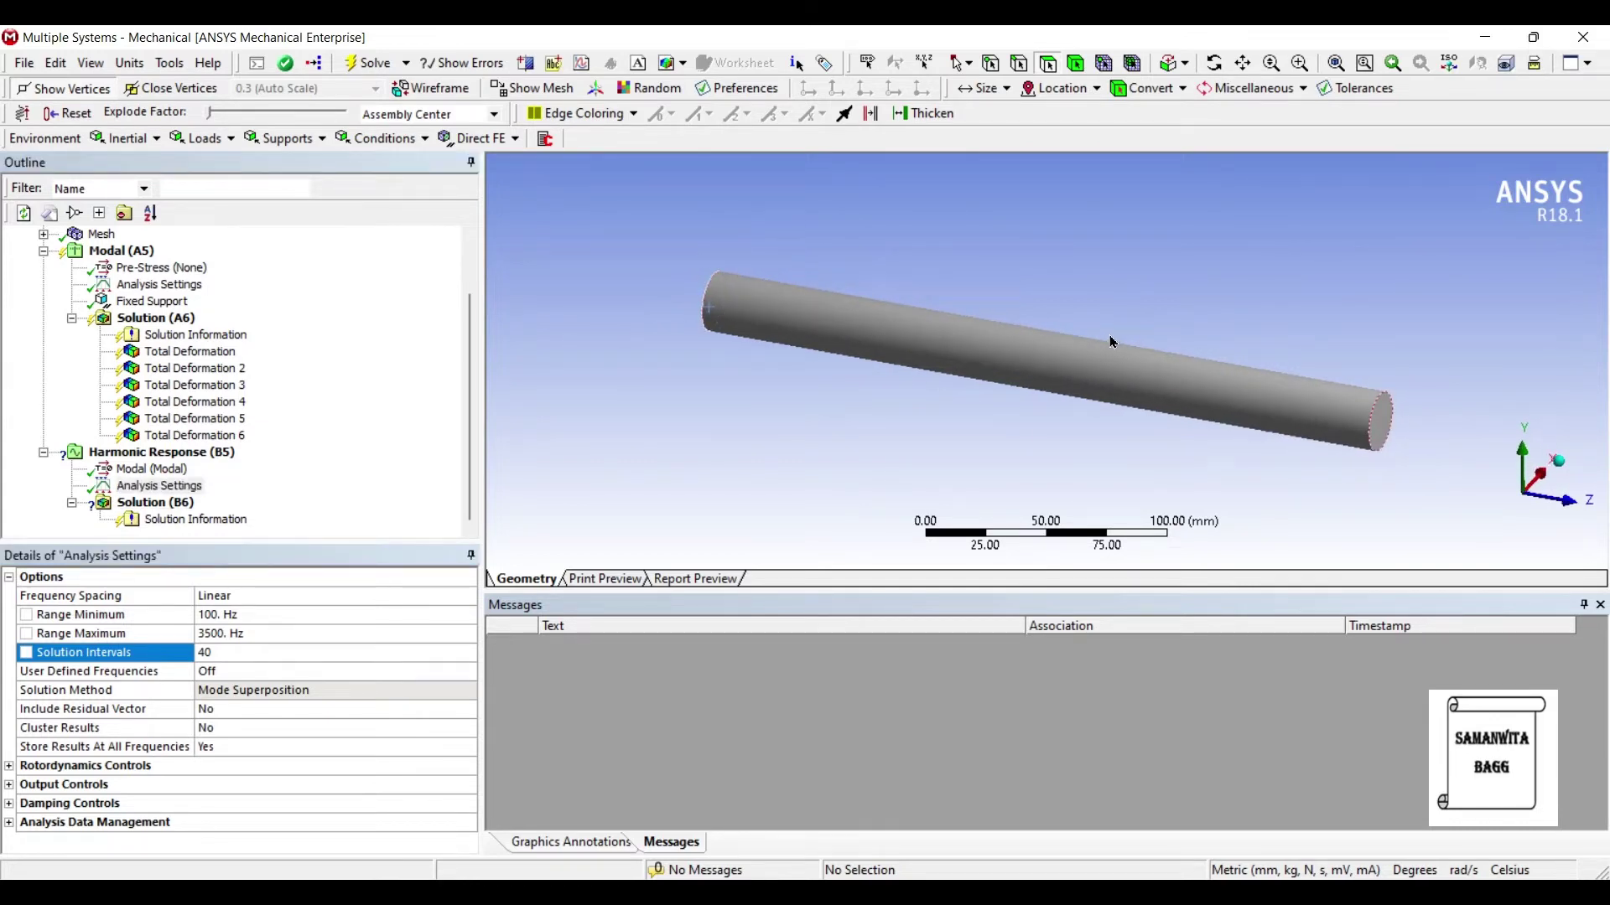
{"action": "left_click", "coordinate": [1381, 419]}
{"action": "right_click", "coordinate": [1381, 419]}
{"action": "mouse_move", "coordinate": [1408, 425]}
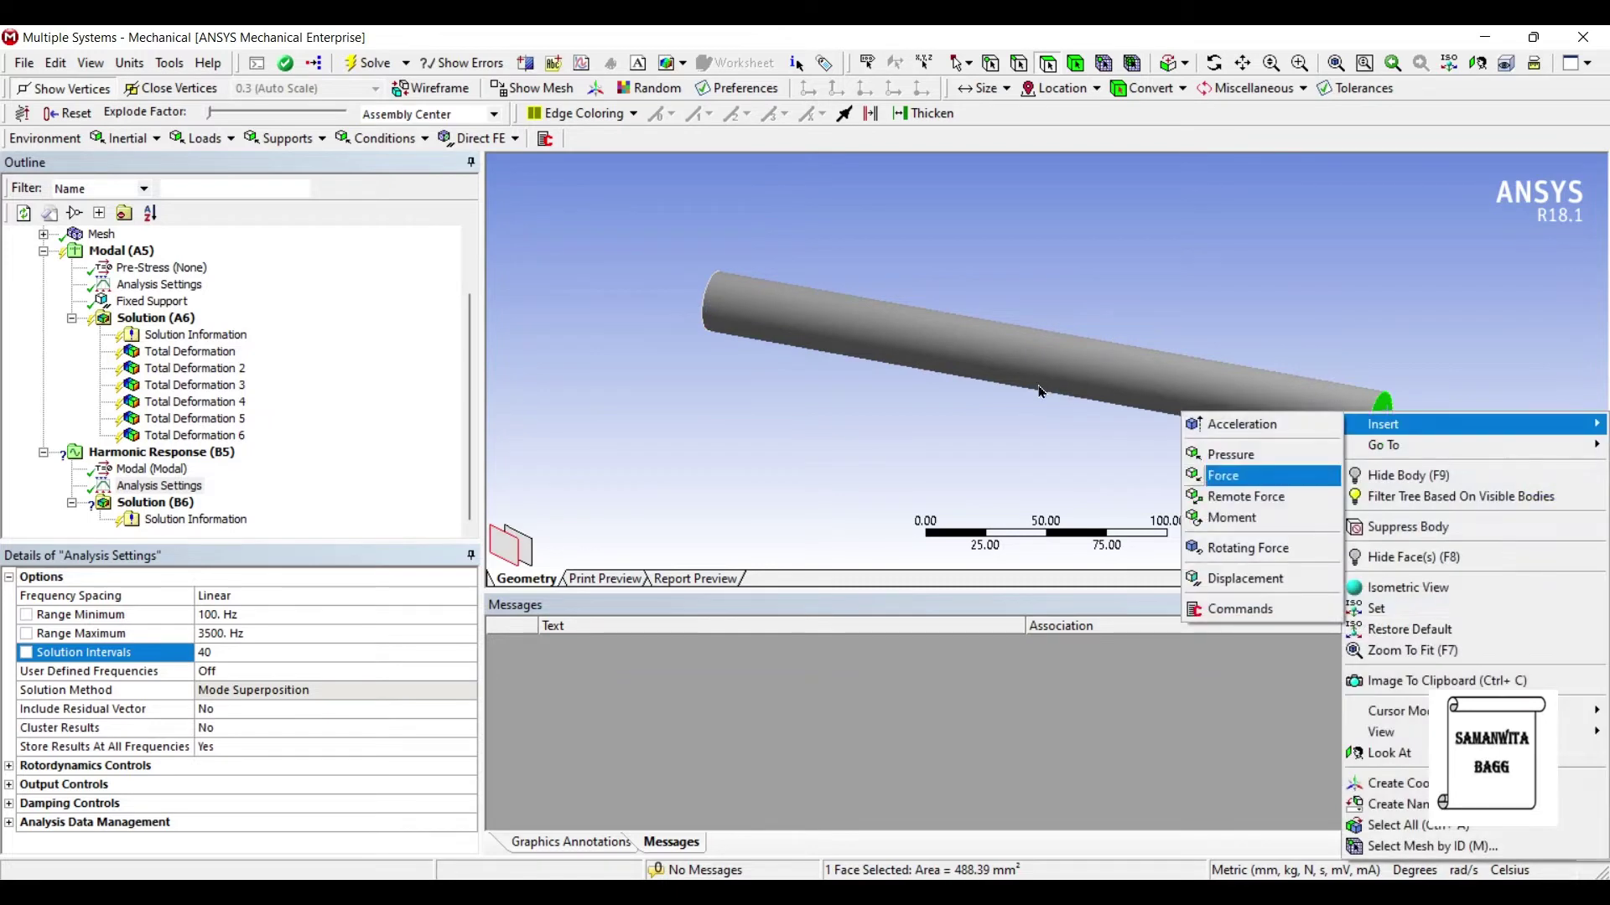
{"action": "left_click", "coordinate": [1233, 518]}
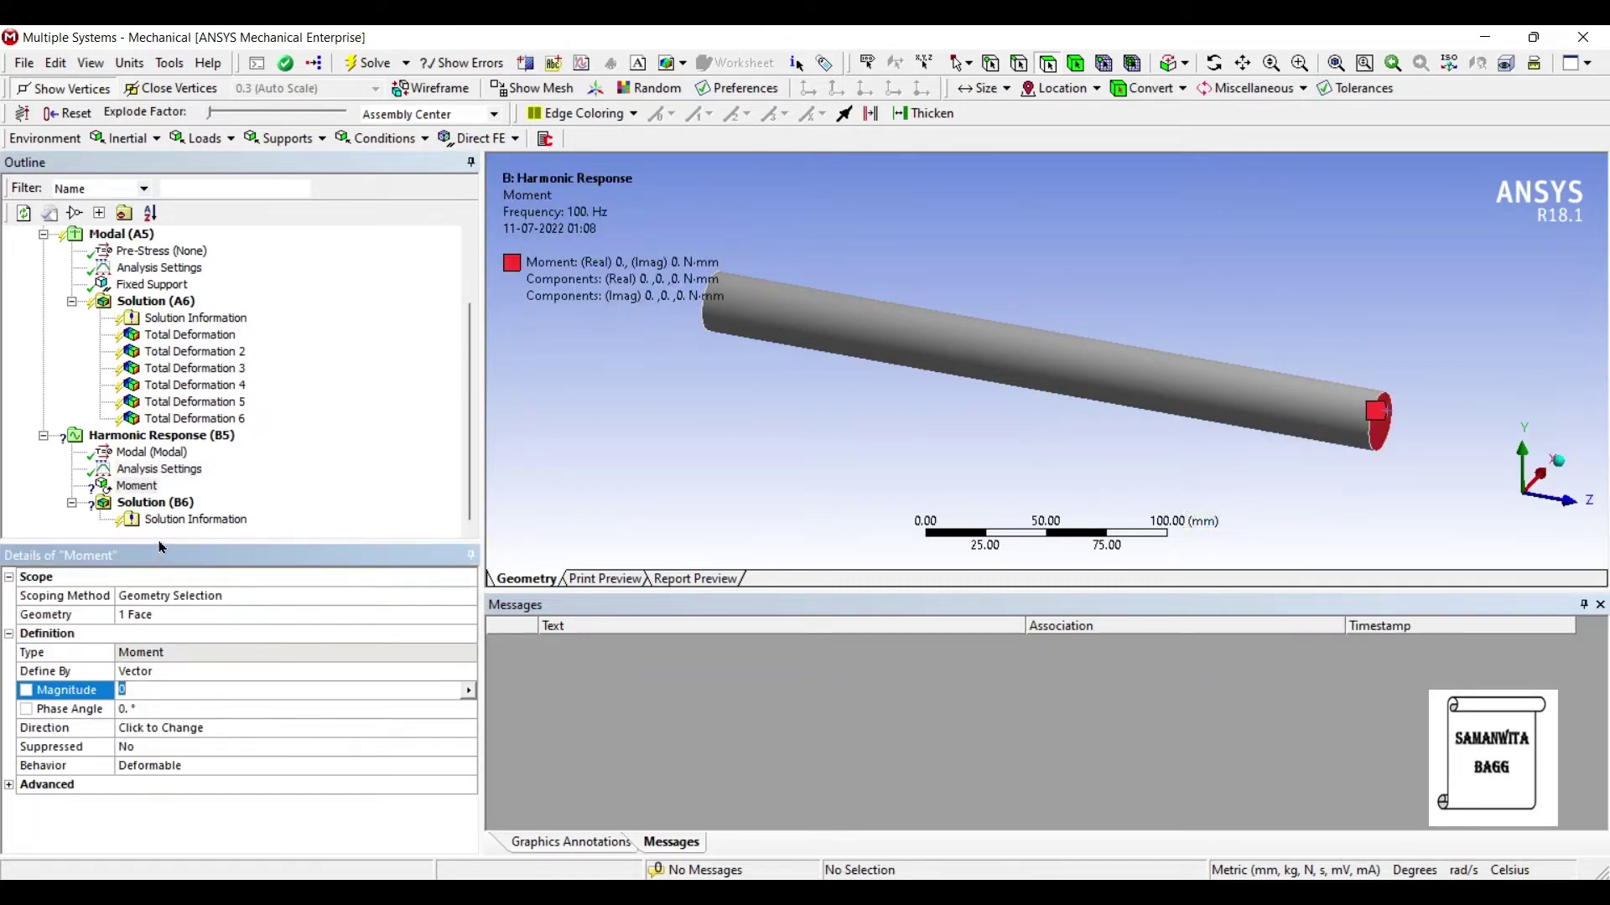
- Define the moment by Components with a Z Component of -3000 N-mm and check its direction on the rod
{"action": "left_click", "coordinate": [233, 671]}
{"action": "left_click", "coordinate": [466, 672]}
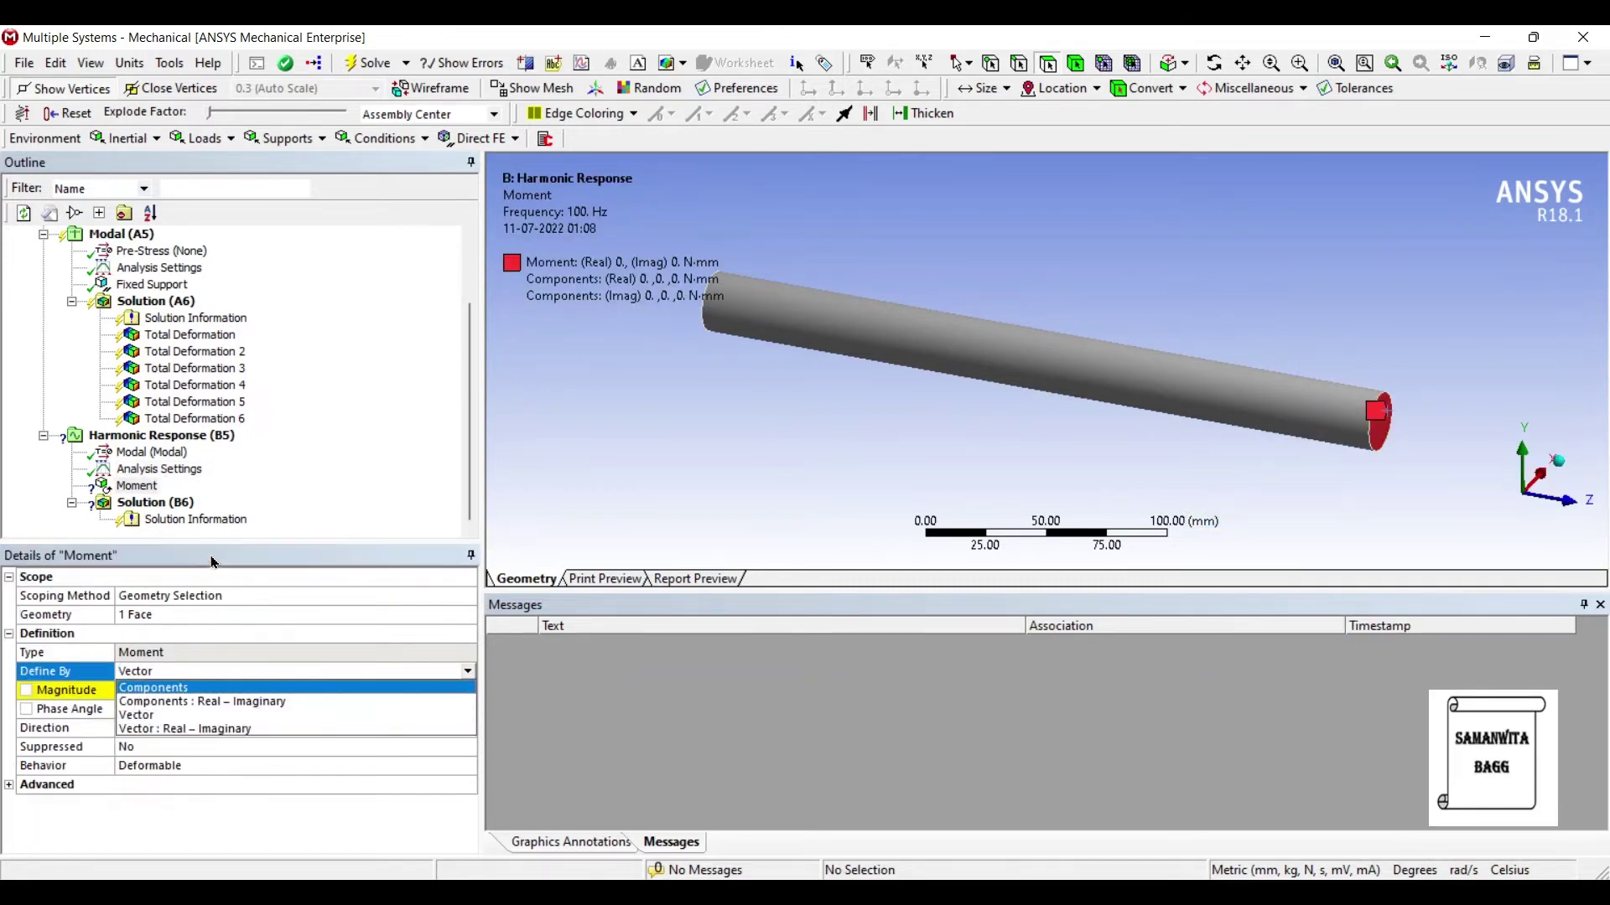
{"action": "left_click", "coordinate": [263, 688]}
{"action": "middle_click_drag", "start_coordinate": [1113, 351], "coordinate": [1148, 358]}
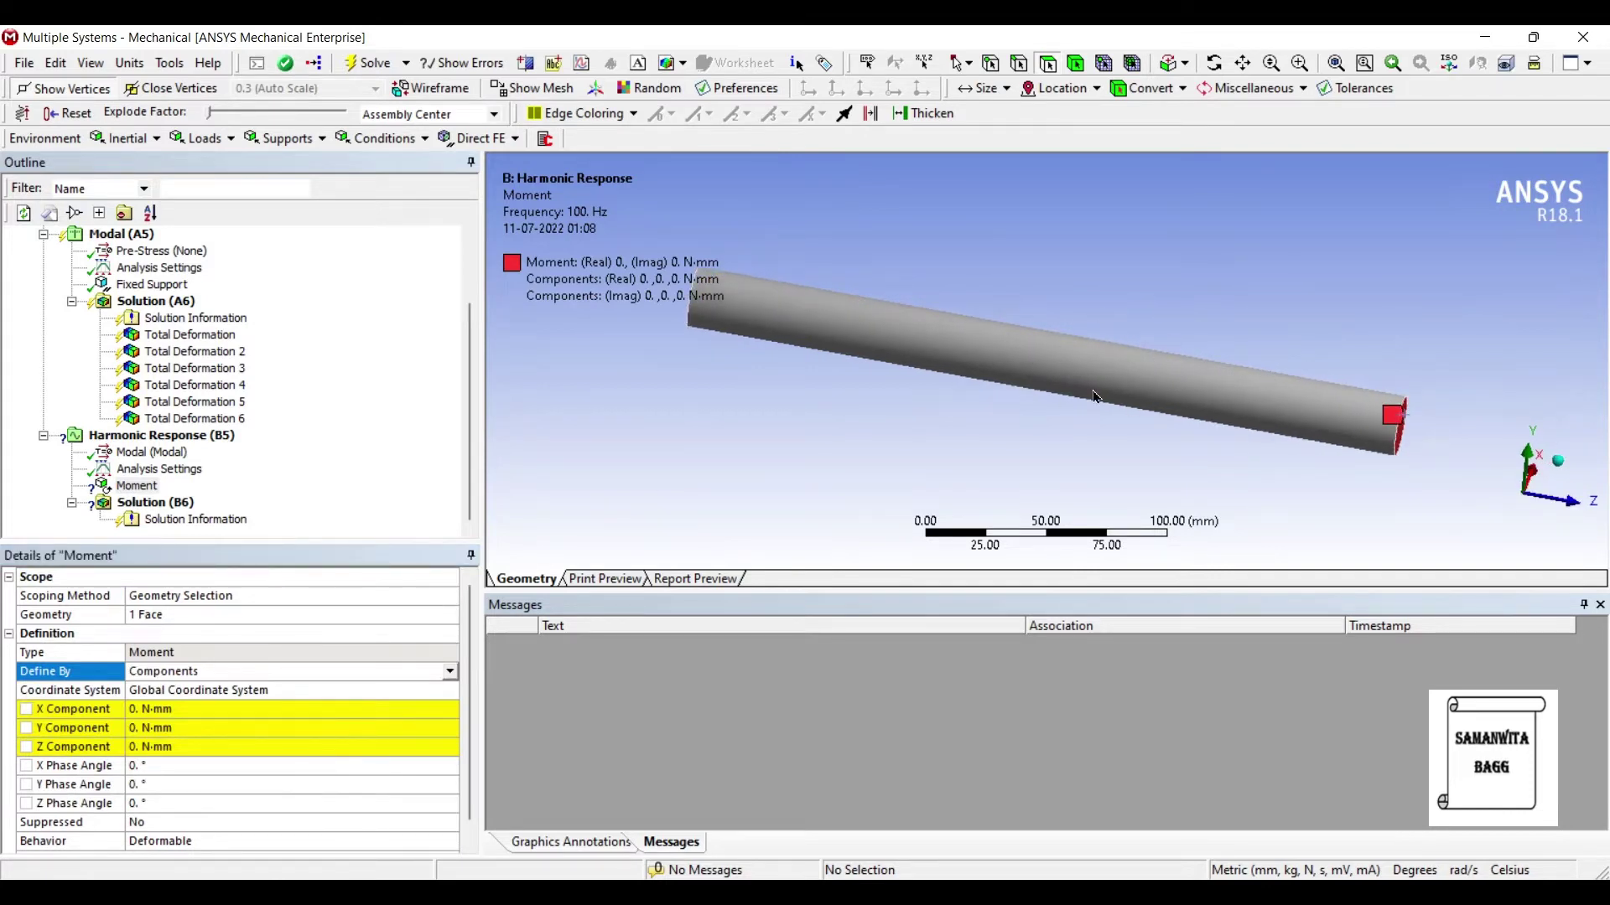
{"action": "middle_click_drag", "start_coordinate": [1046, 349], "coordinate": [964, 352]}
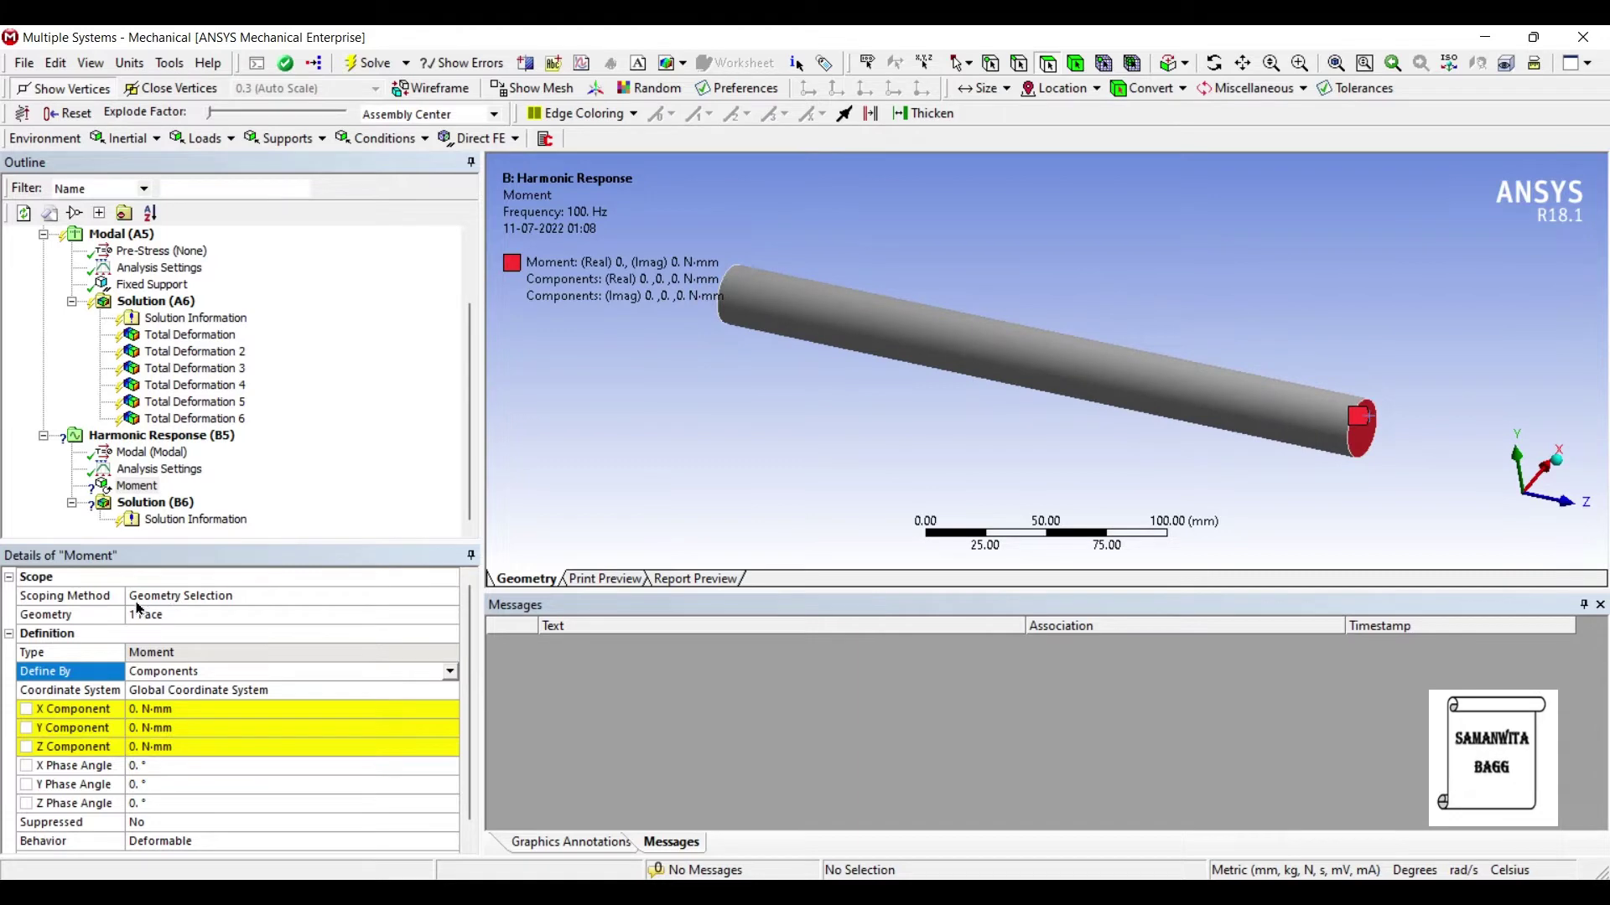
{"action": "left_click", "coordinate": [168, 747]}
{"action": "type", "text": "-3000"}
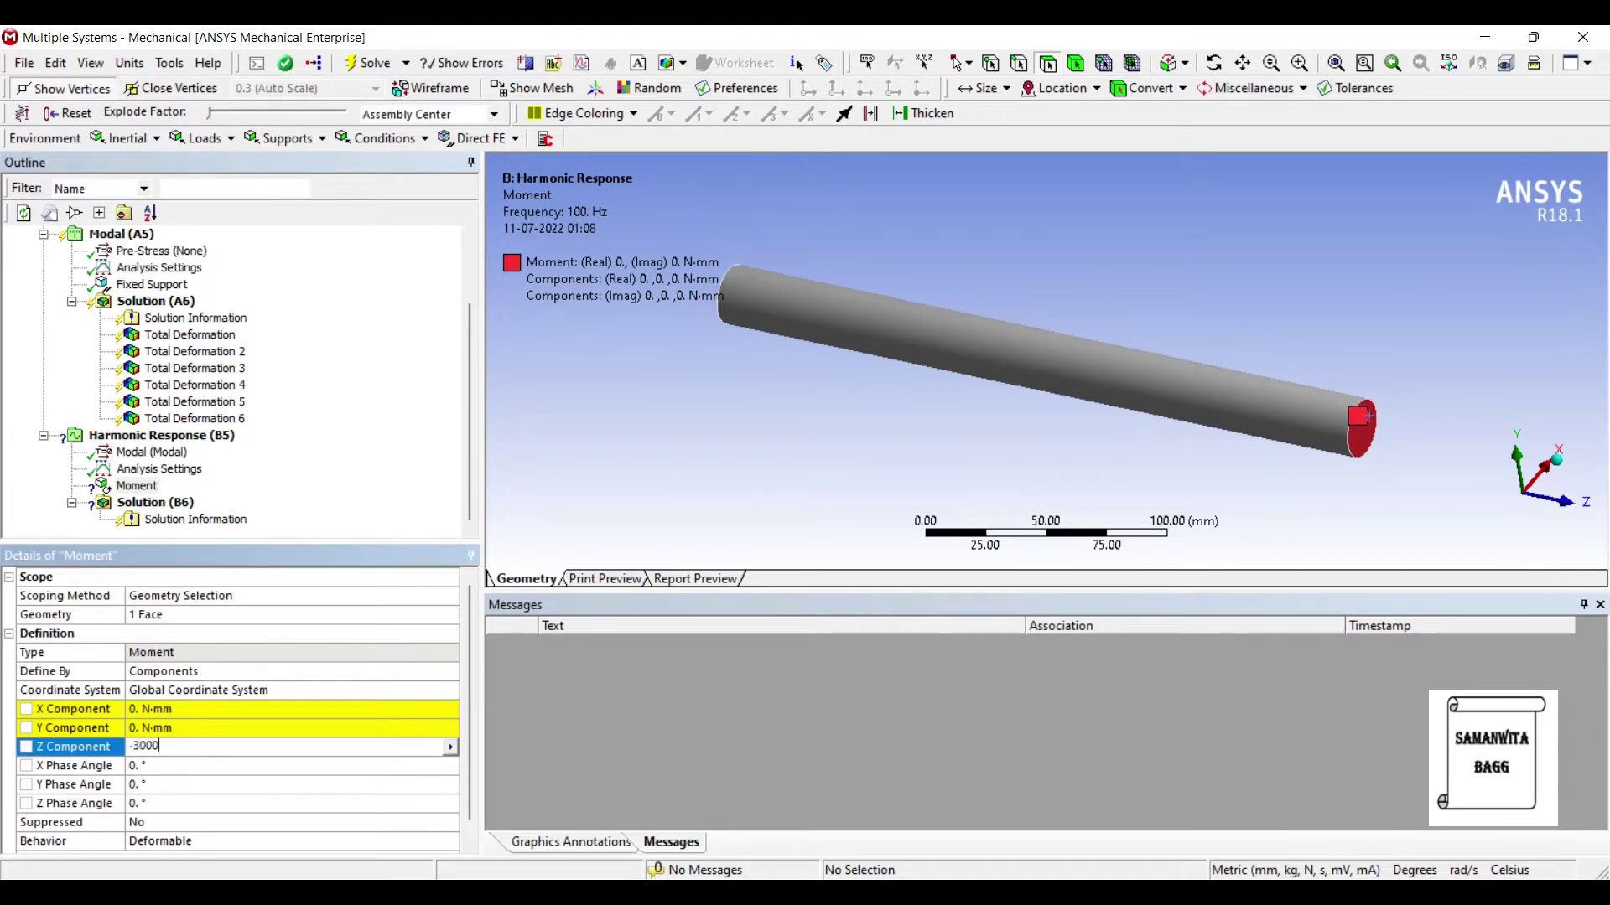
{"action": "key", "text": "Return"}
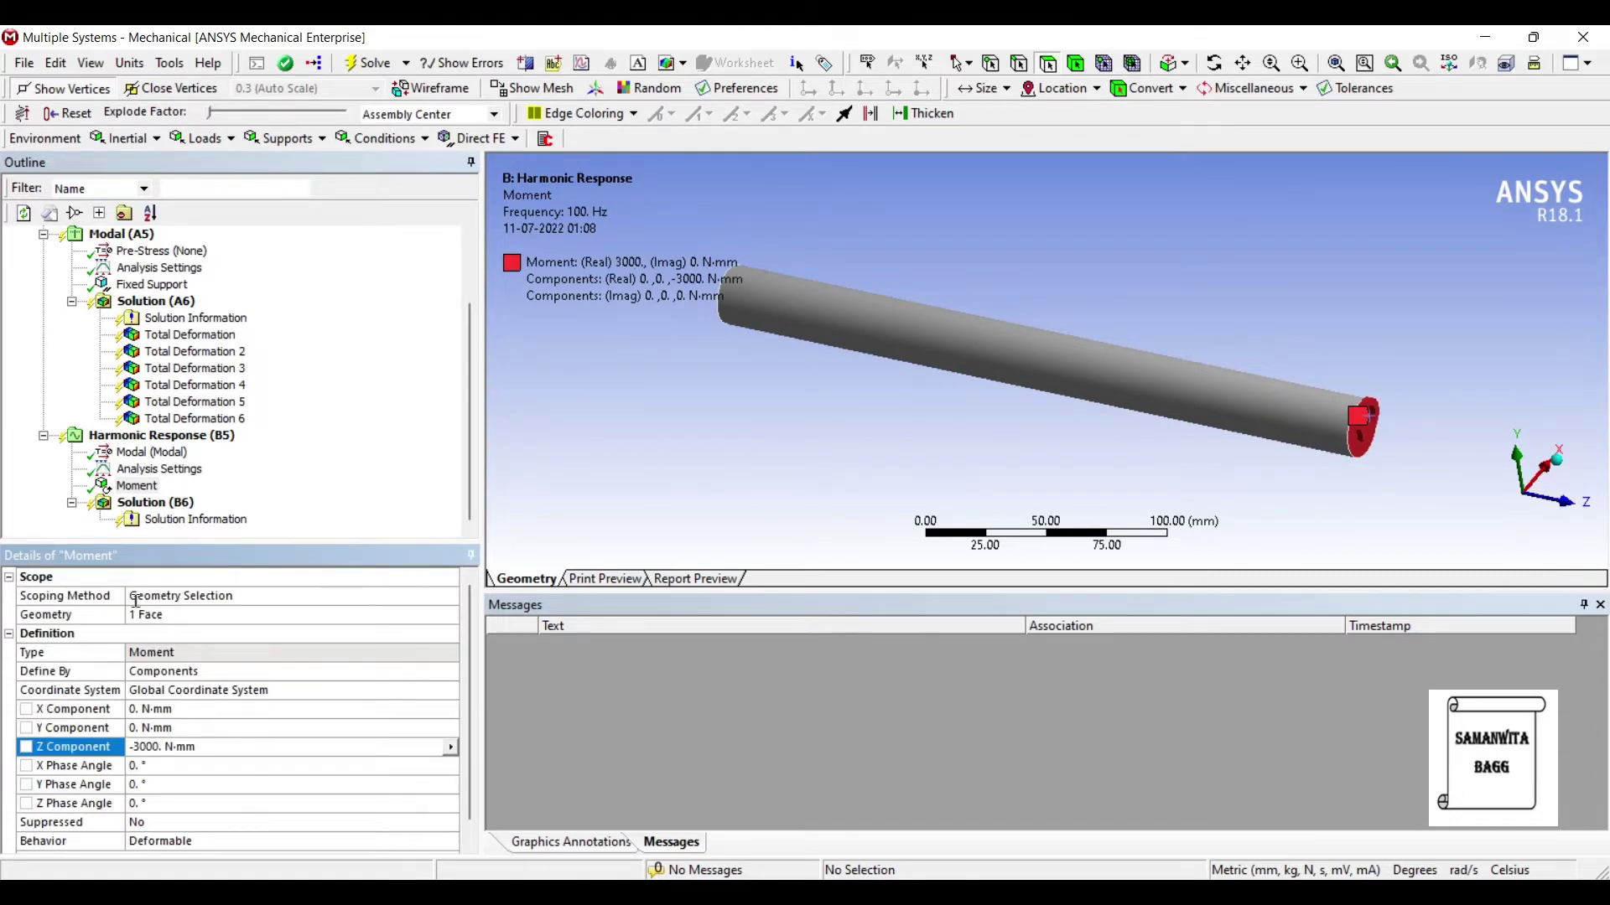
{"action": "scroll", "coordinate": [1016, 344], "scroll_direction": "up", "scroll_amount": 3}
{"action": "middle_click_drag", "start_coordinate": [1016, 344], "coordinate": [1067, 360]}
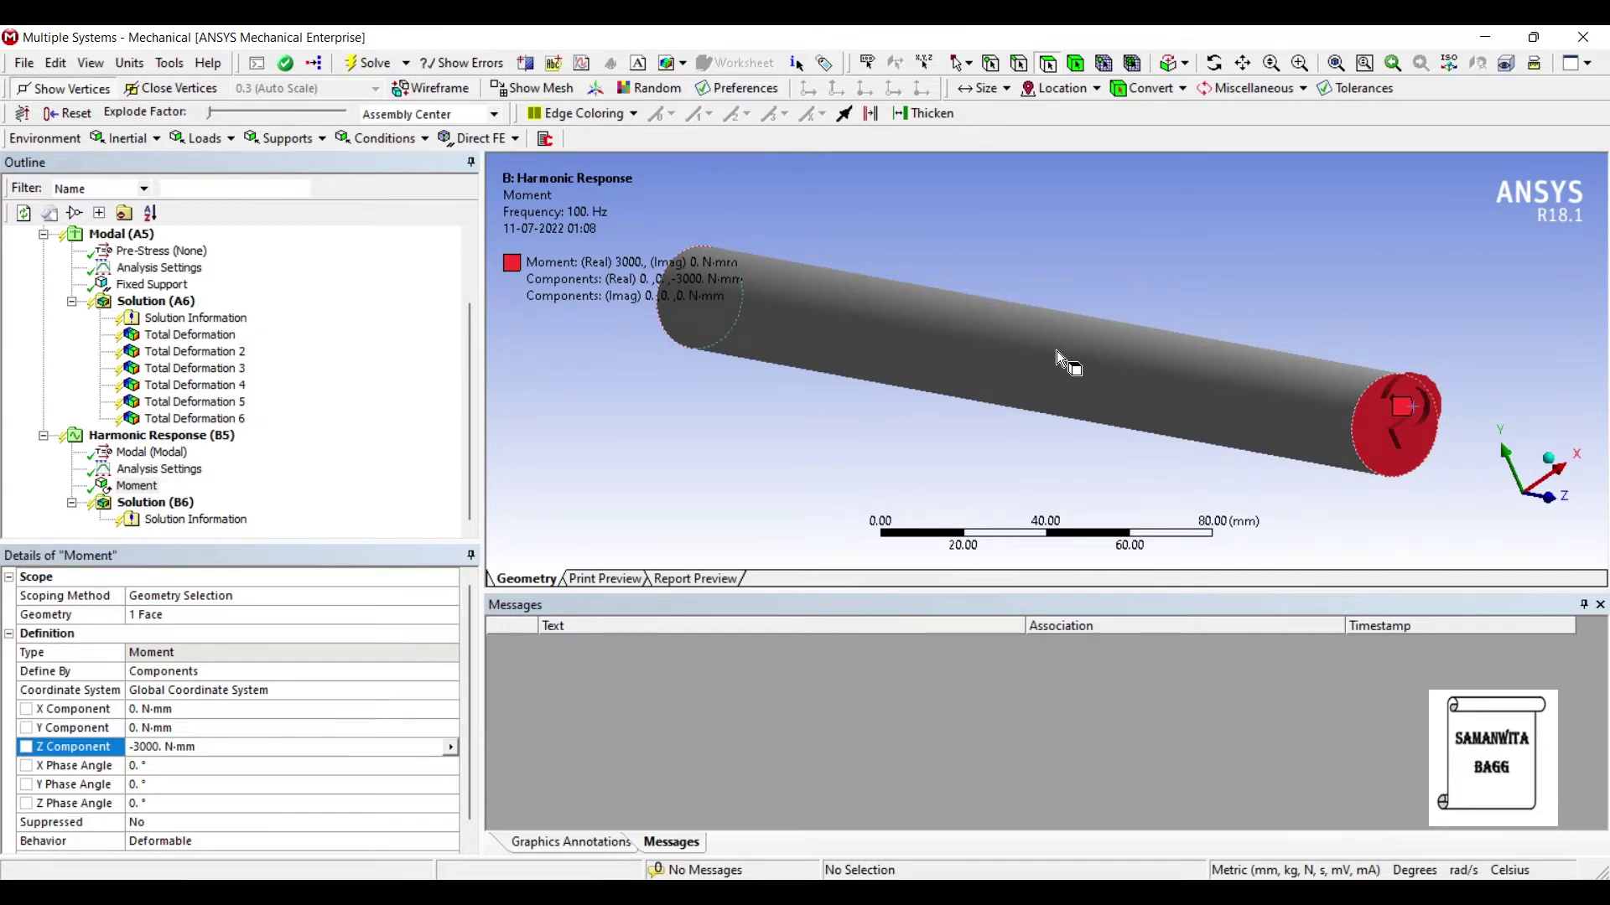
{"action": "middle_click_drag", "start_coordinate": [1056, 350], "coordinate": [1011, 318]}
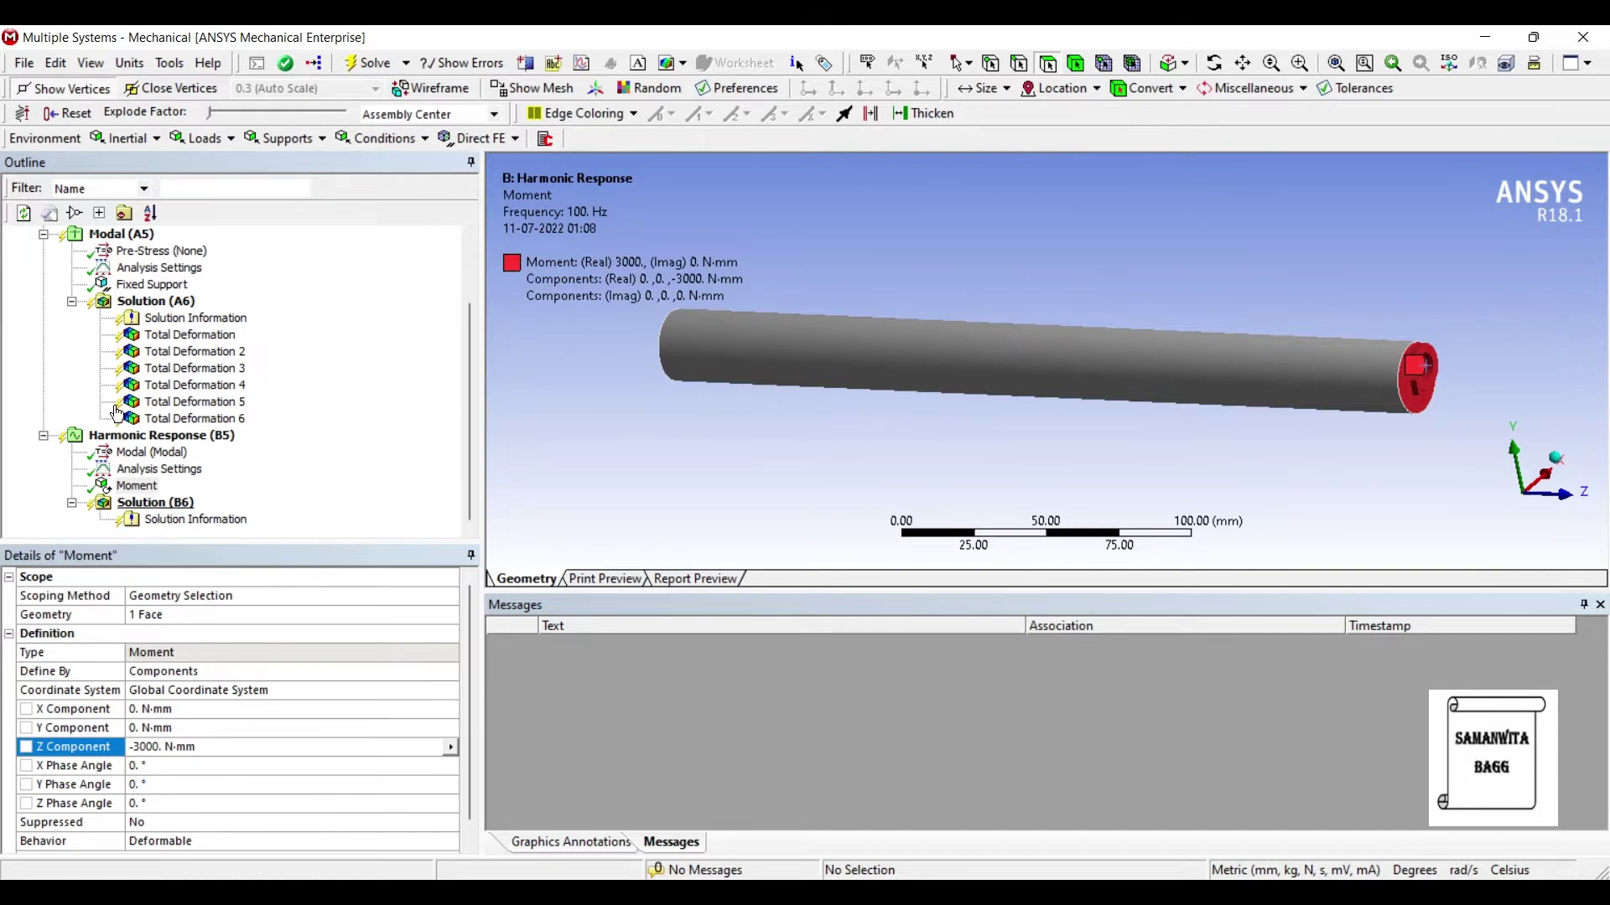
- Add a deformation Frequency Response result to the harmonic response solution
{"action": "left_click", "coordinate": [156, 502]}
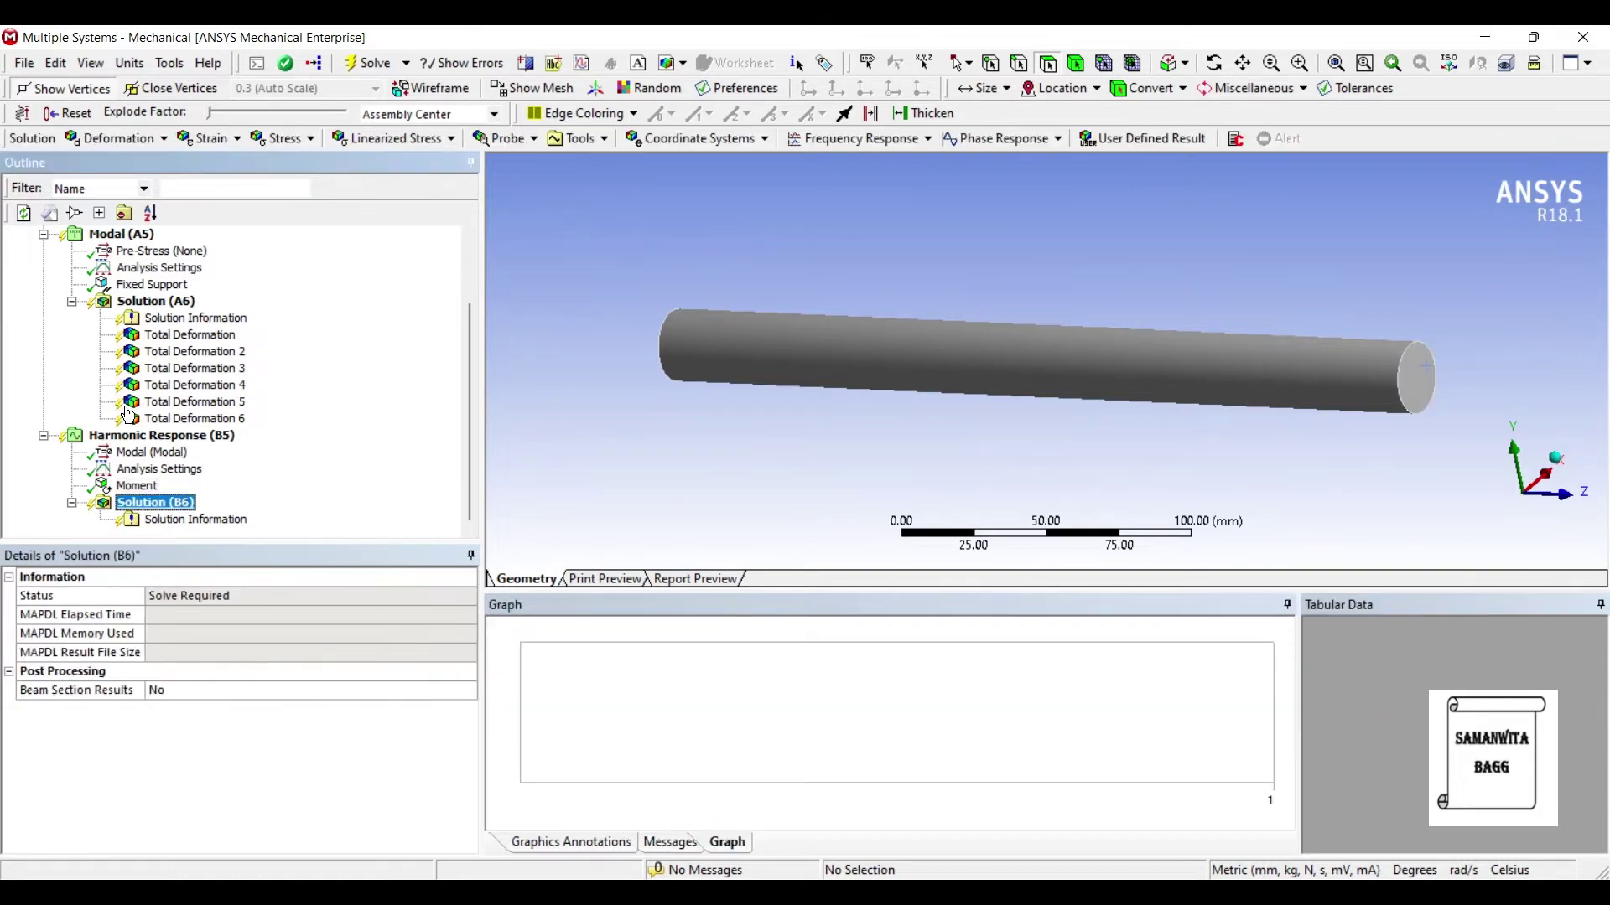
{"action": "right_click", "coordinate": [160, 504]}
{"action": "mouse_move", "coordinate": [277, 515]}
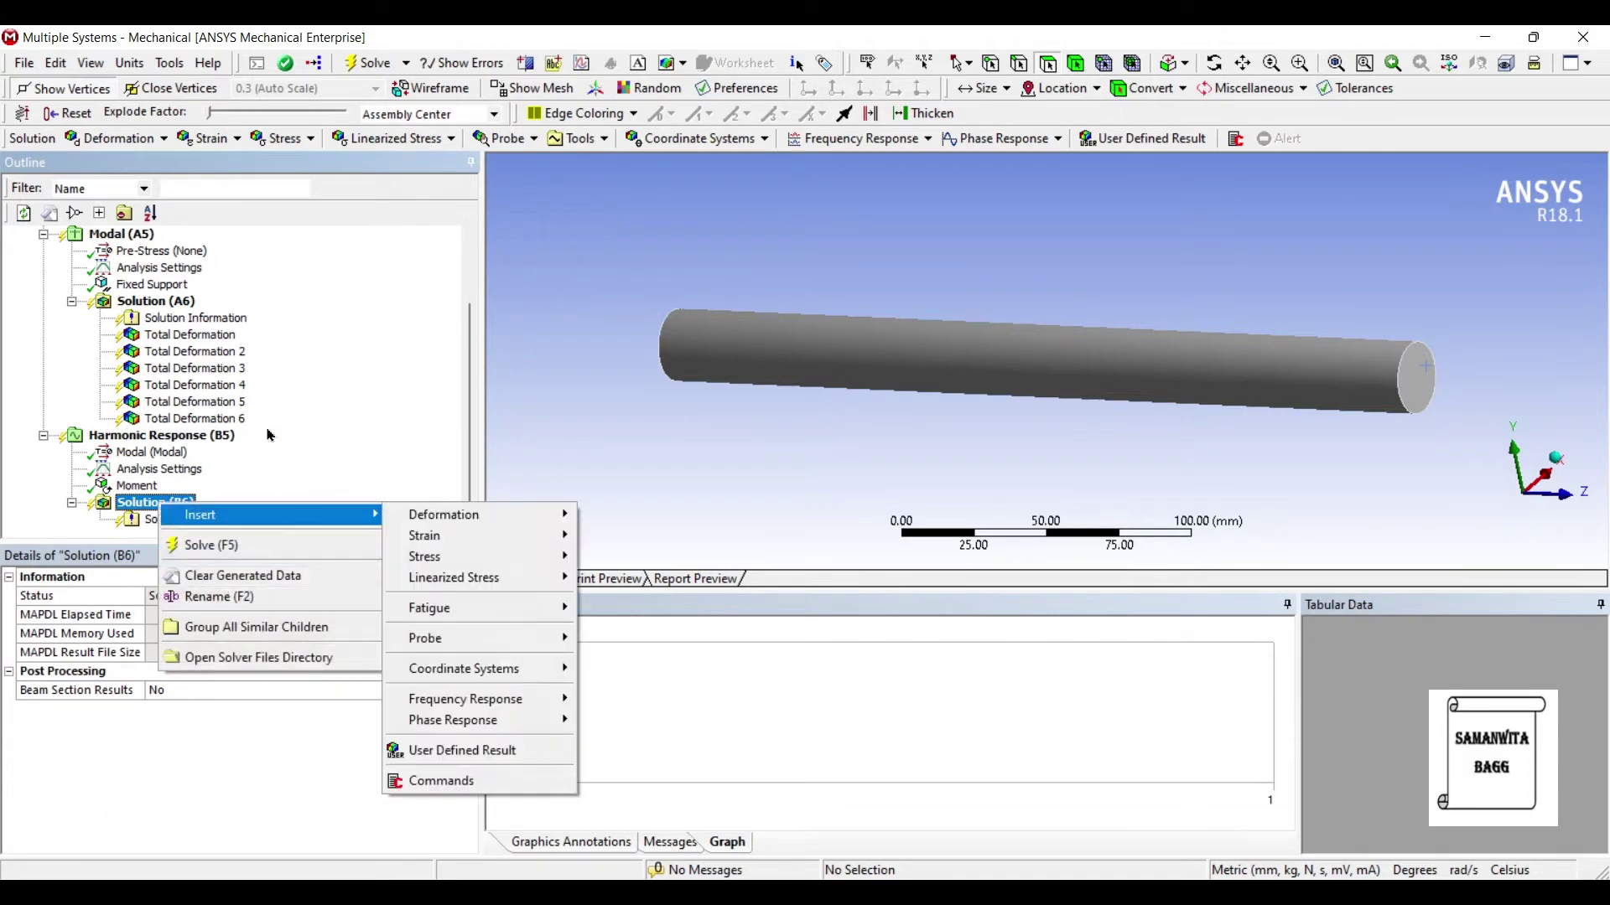
{"action": "key", "text": "Up"}
{"action": "key", "text": "Up"}
{"action": "key", "text": "Right"}
{"action": "key", "text": "Down"}
{"action": "key", "text": "Down"}
{"action": "key", "text": "Down"}
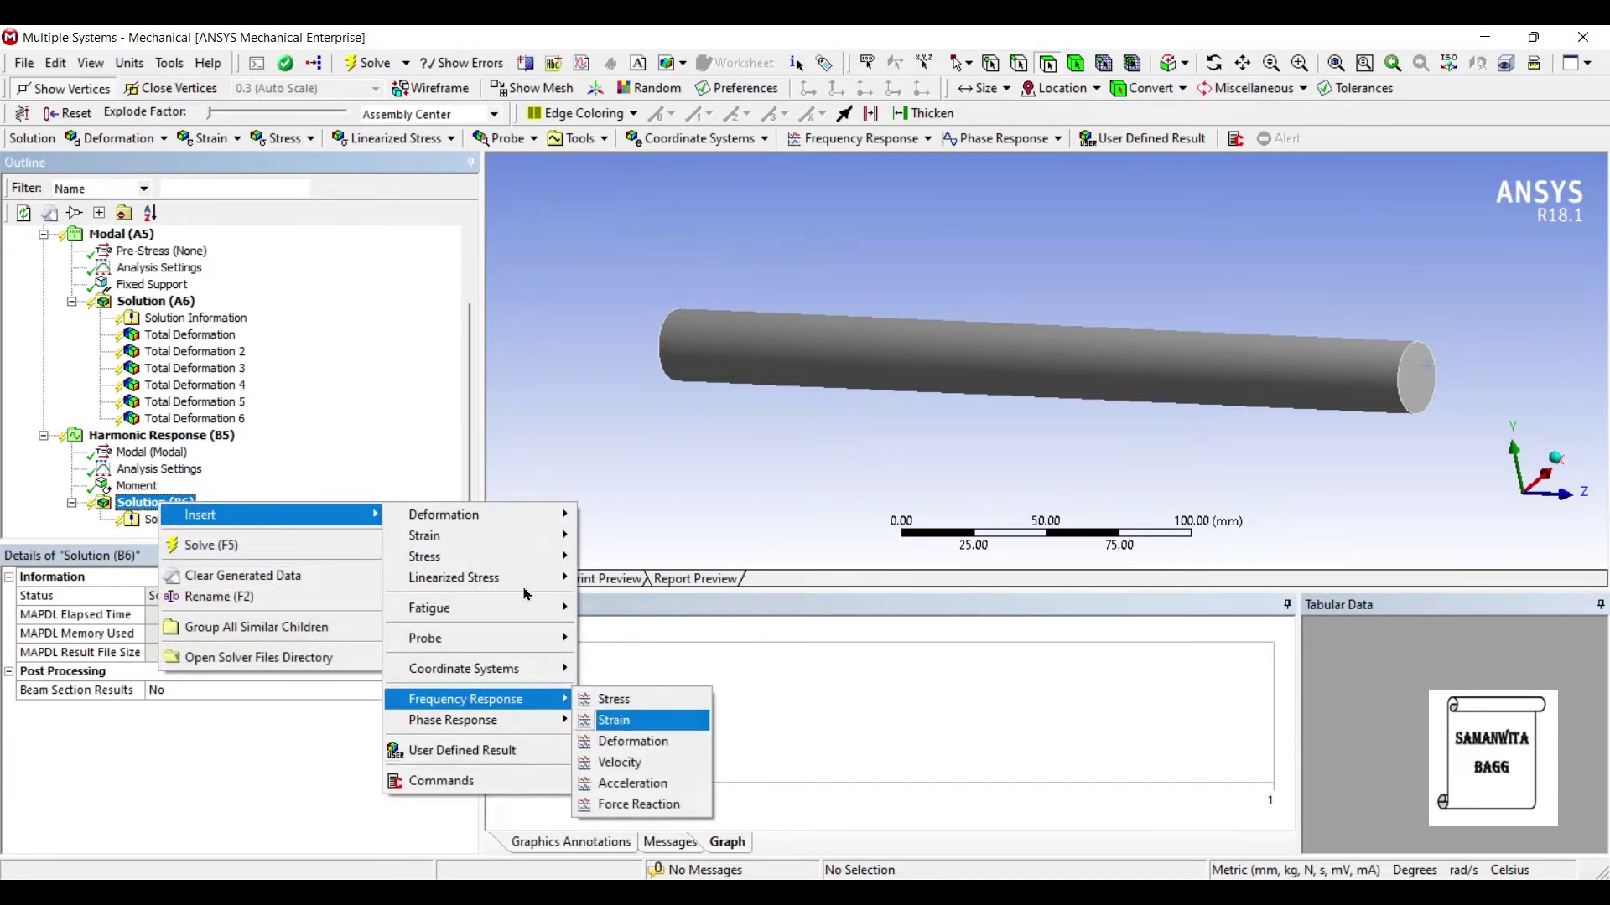
{"action": "key", "text": "Return"}
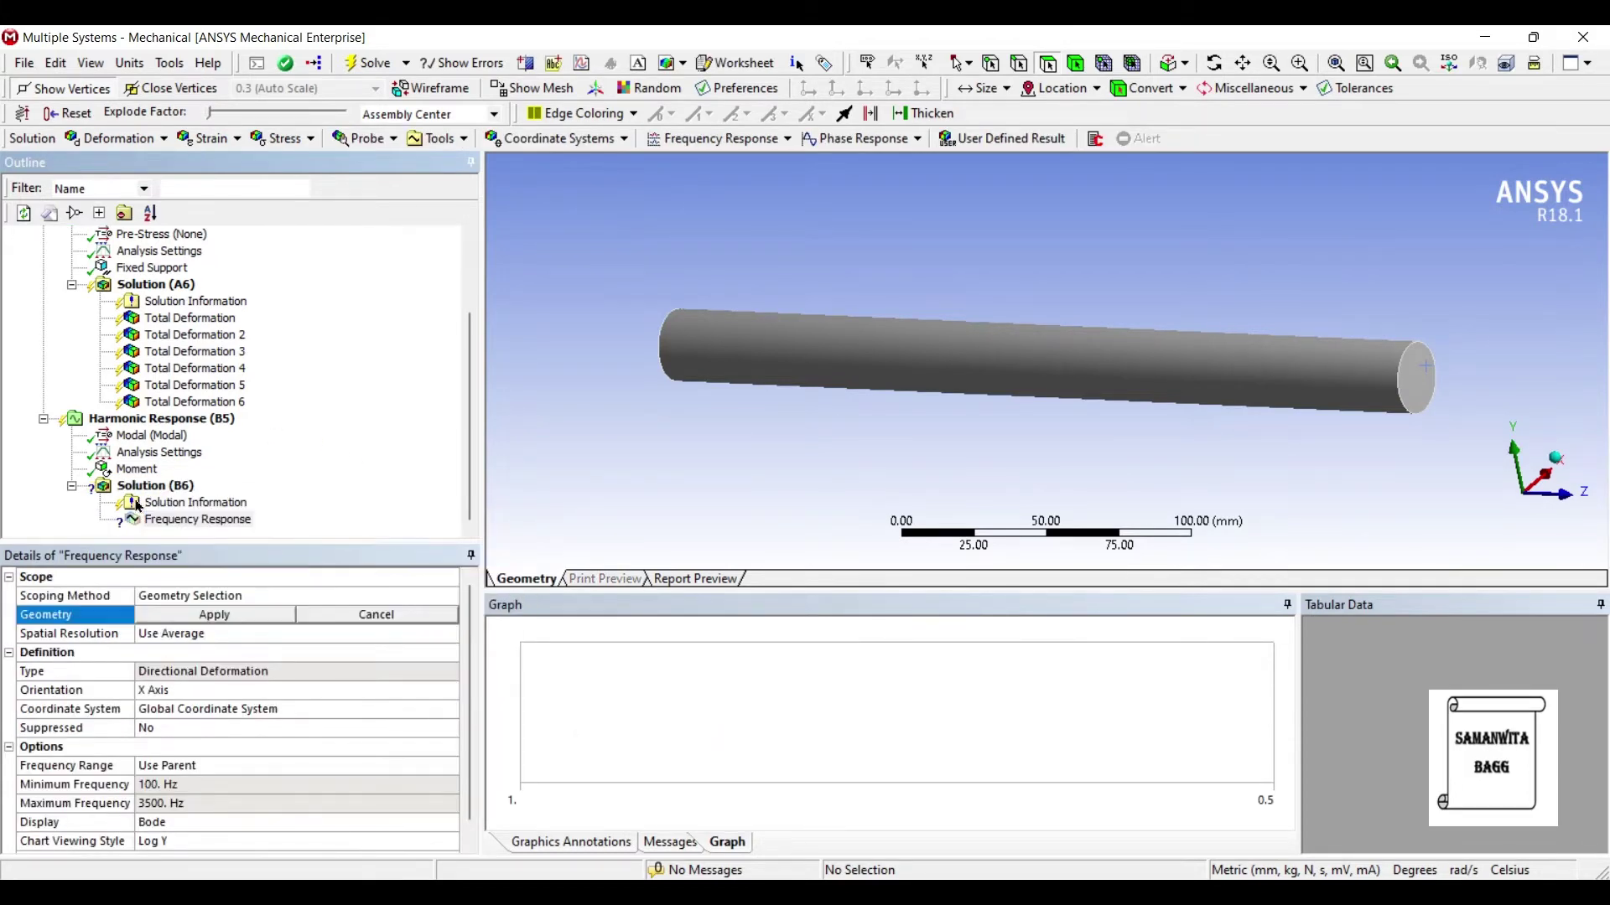
- Scope the Frequency Response to the rod body and set its Orientation to Z Axis
{"action": "left_click", "coordinate": [754, 344]}
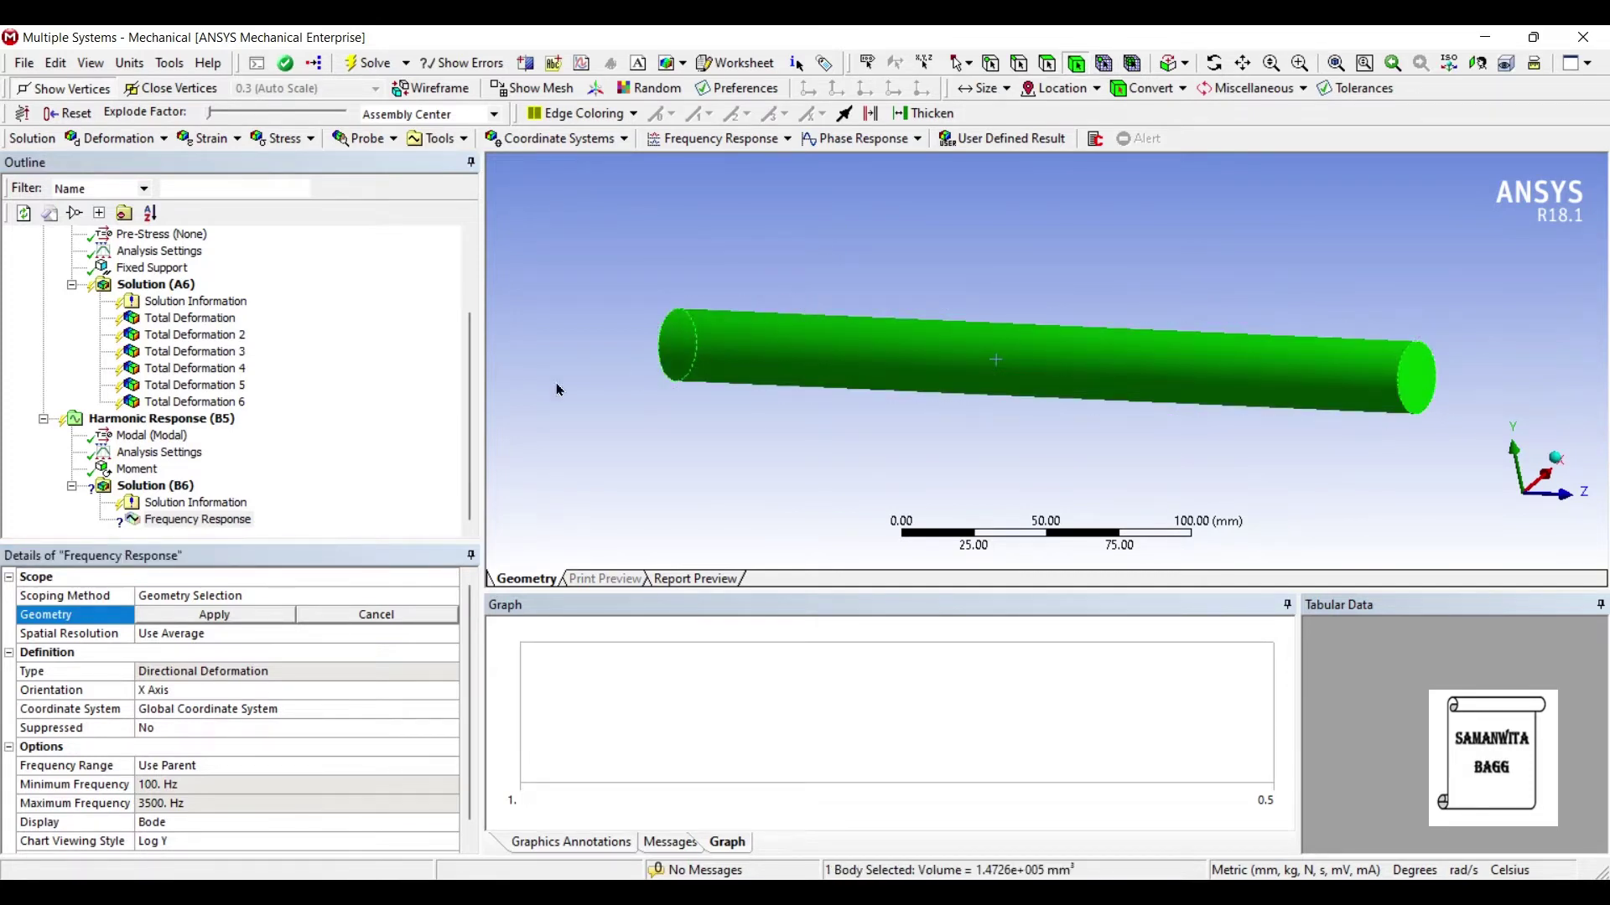
{"action": "left_click", "coordinate": [144, 508]}
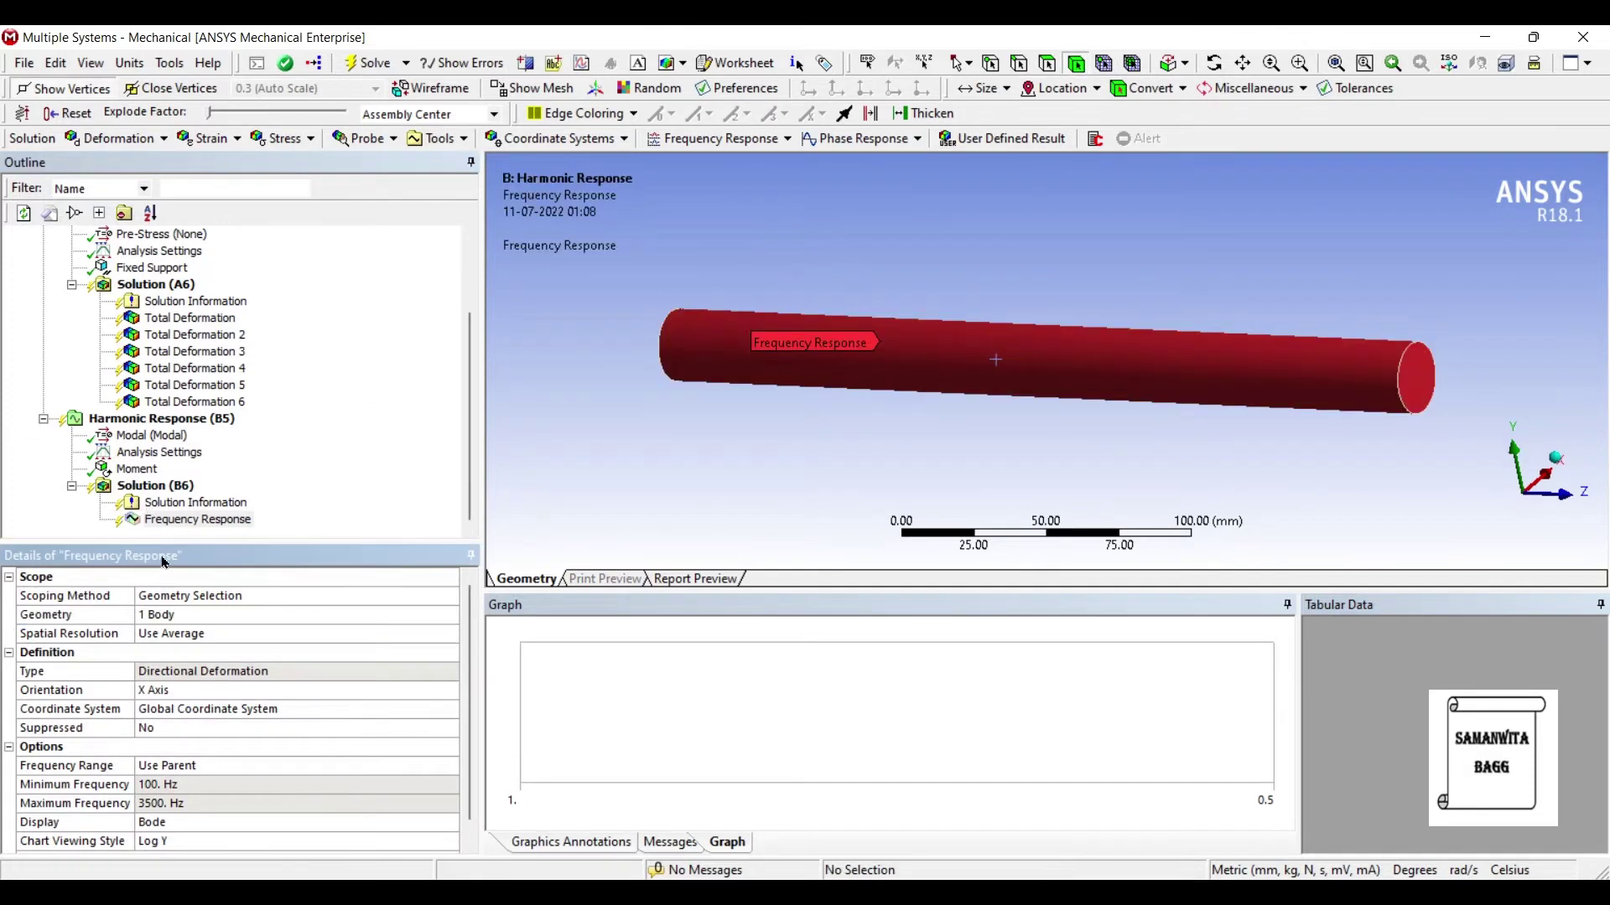
{"action": "left_click", "coordinate": [198, 689]}
{"action": "left_click", "coordinate": [449, 690]}
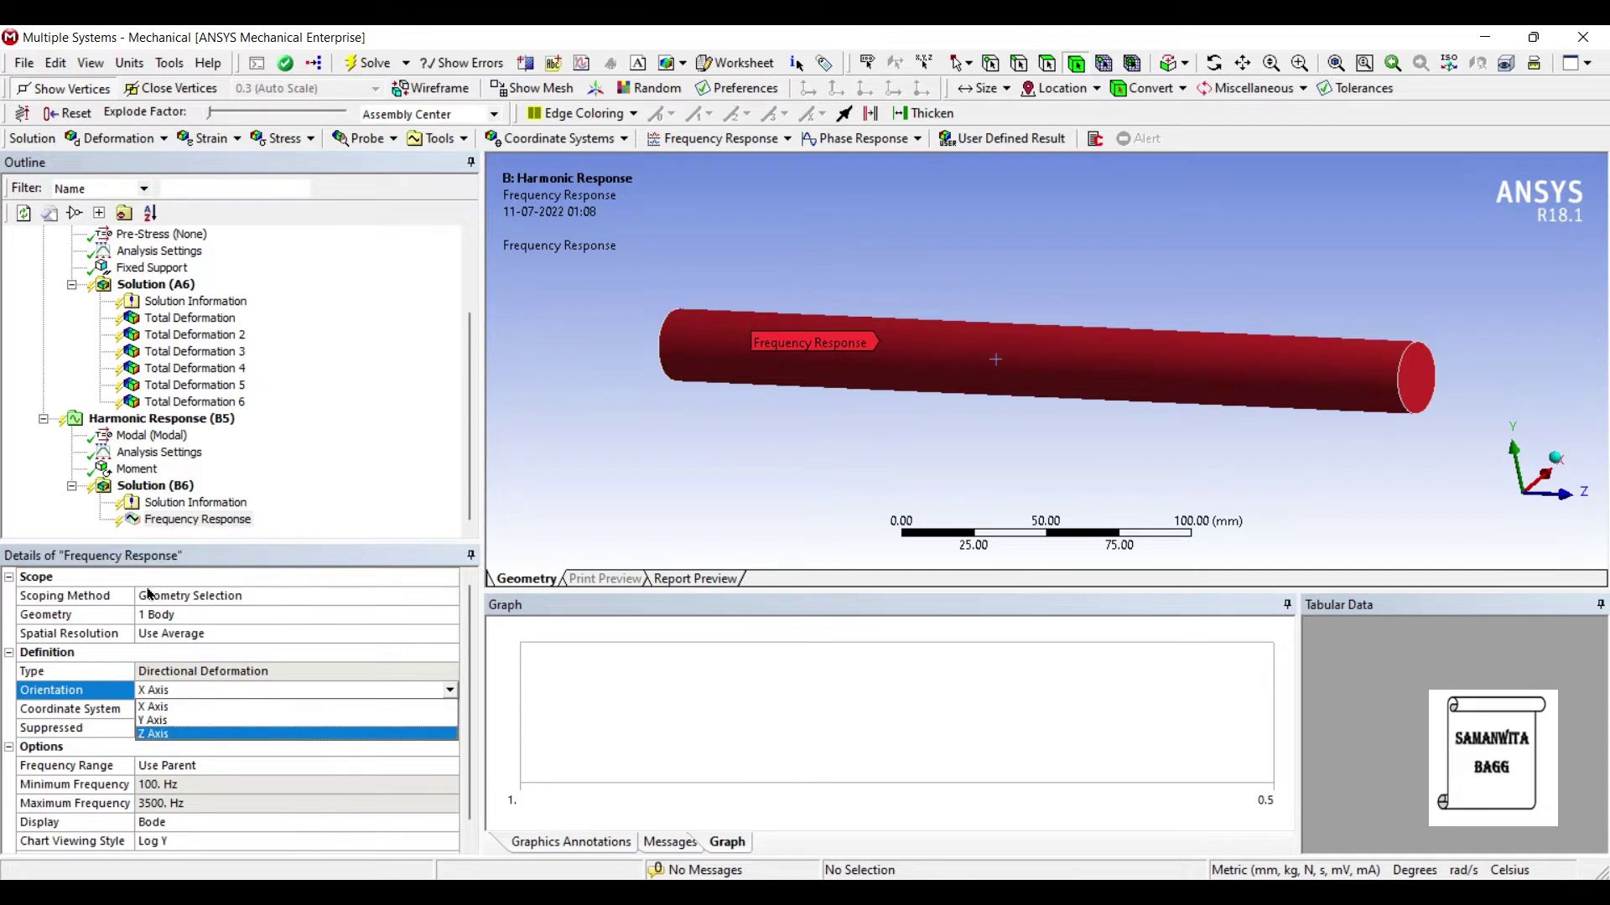
{"action": "left_click", "coordinate": [186, 733]}
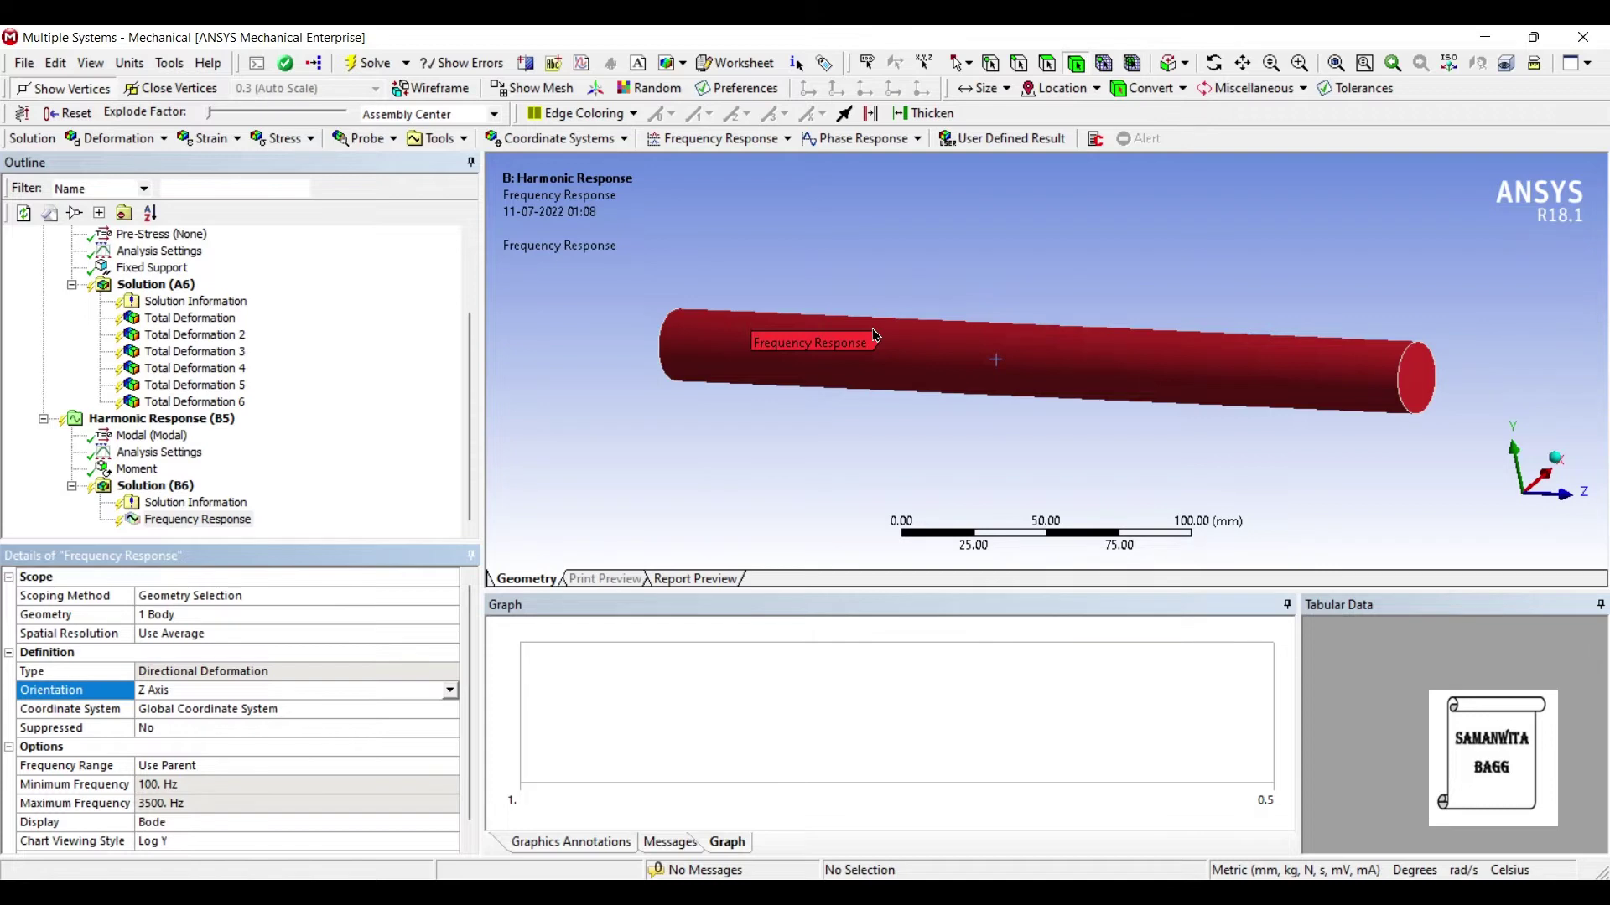
- Solve the harmonic response and view the Frequency Response amplitude and phase plots
{"action": "left_click", "coordinate": [156, 486]}
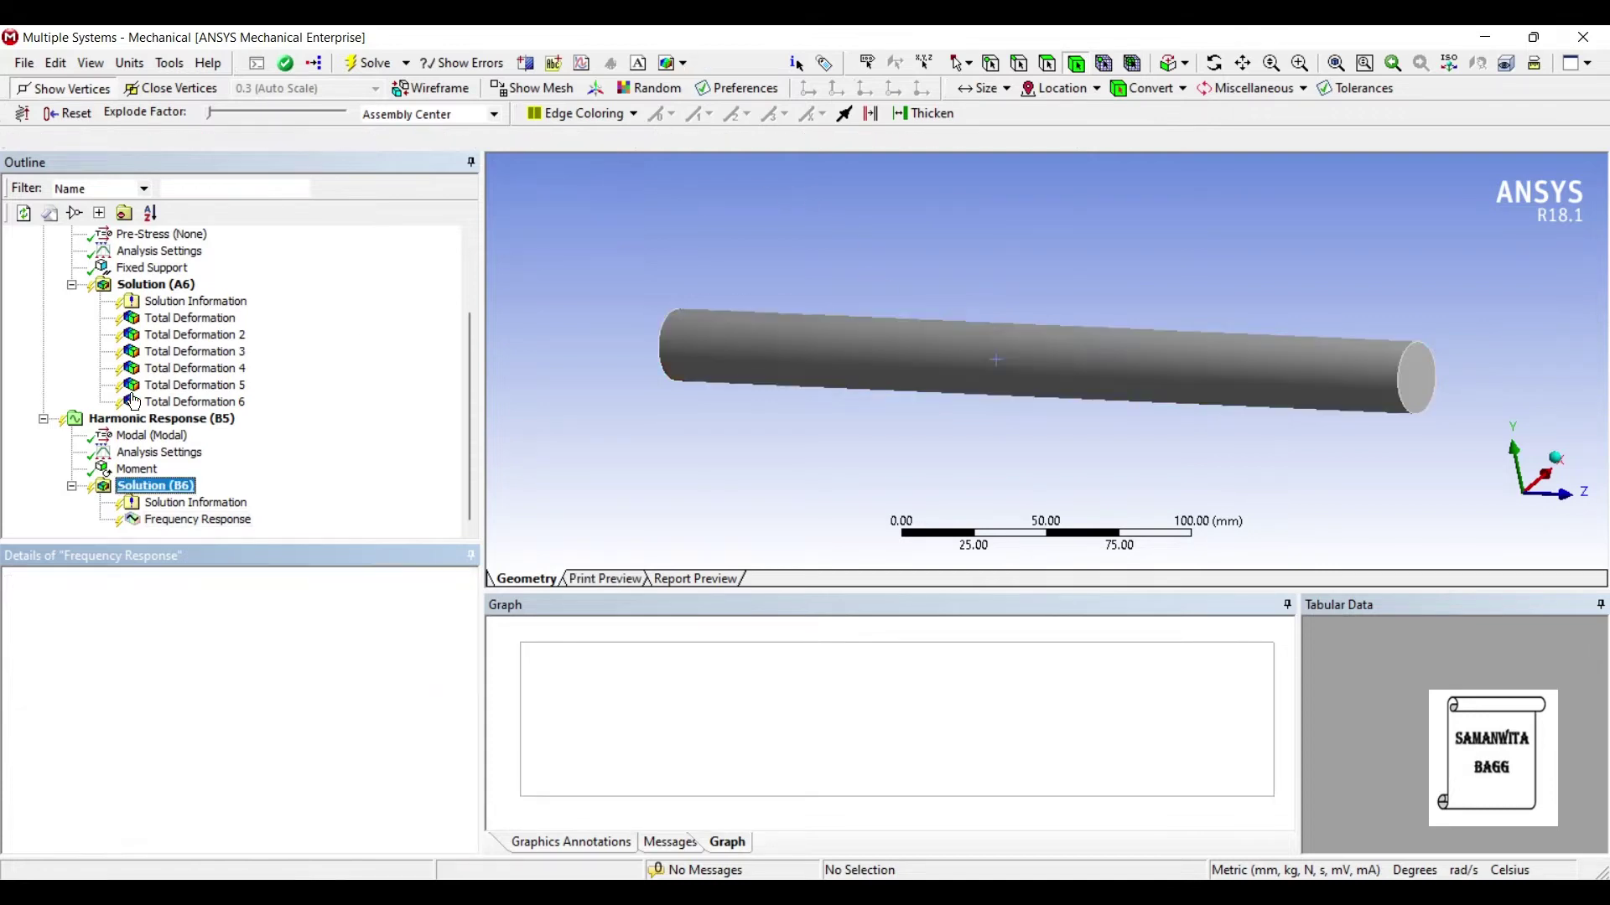
{"action": "left_click", "coordinate": [367, 63]}
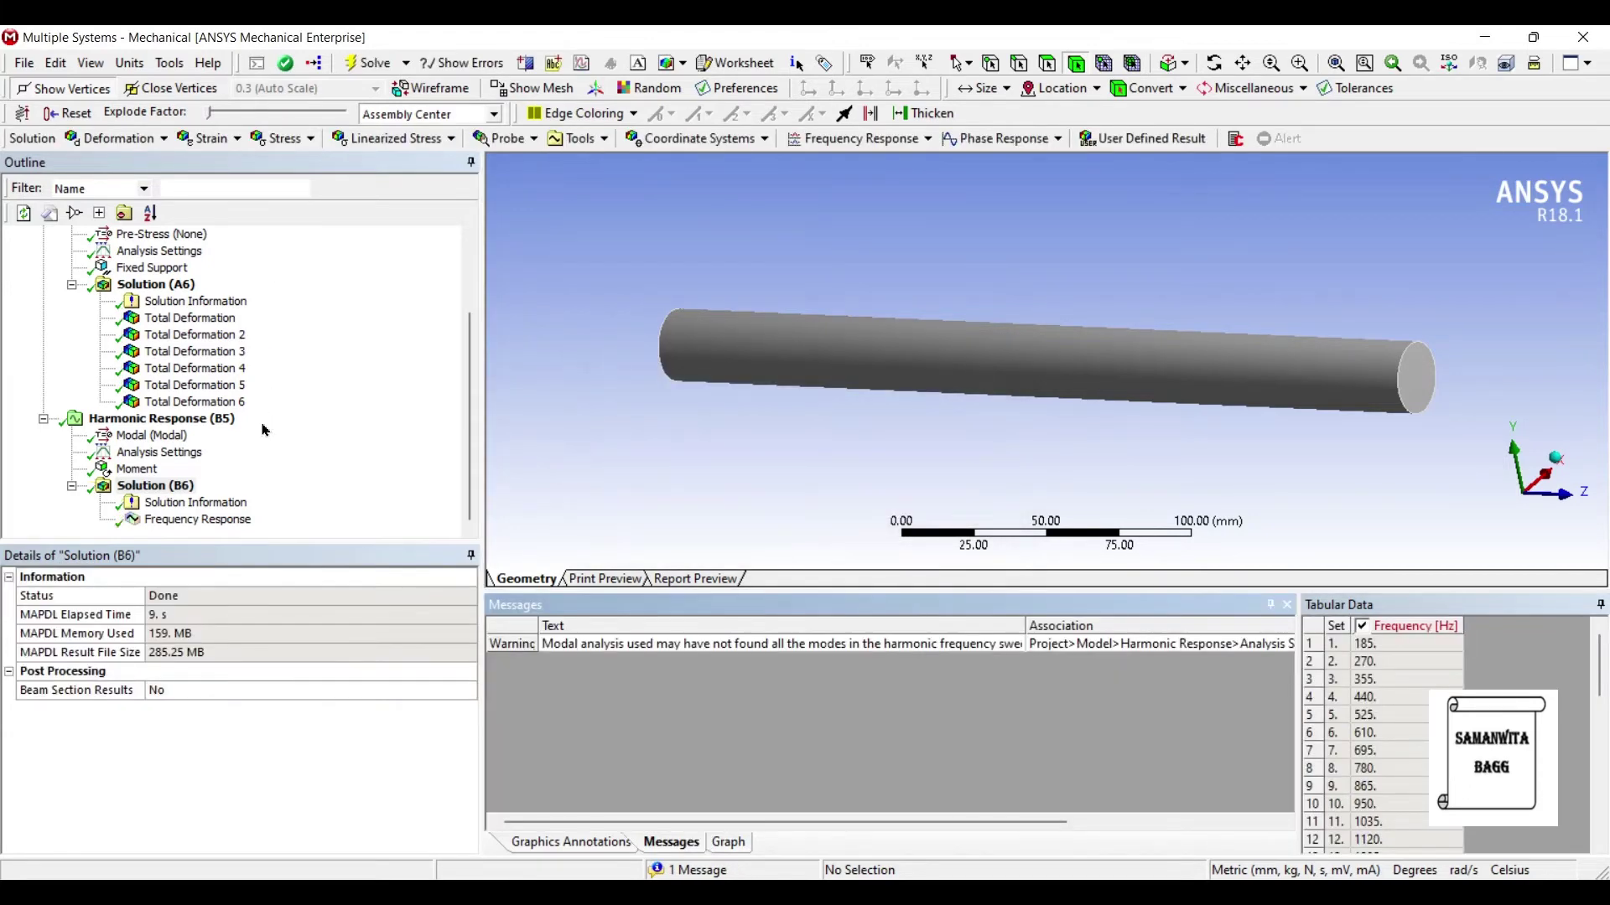
{"action": "left_click", "coordinate": [197, 519]}
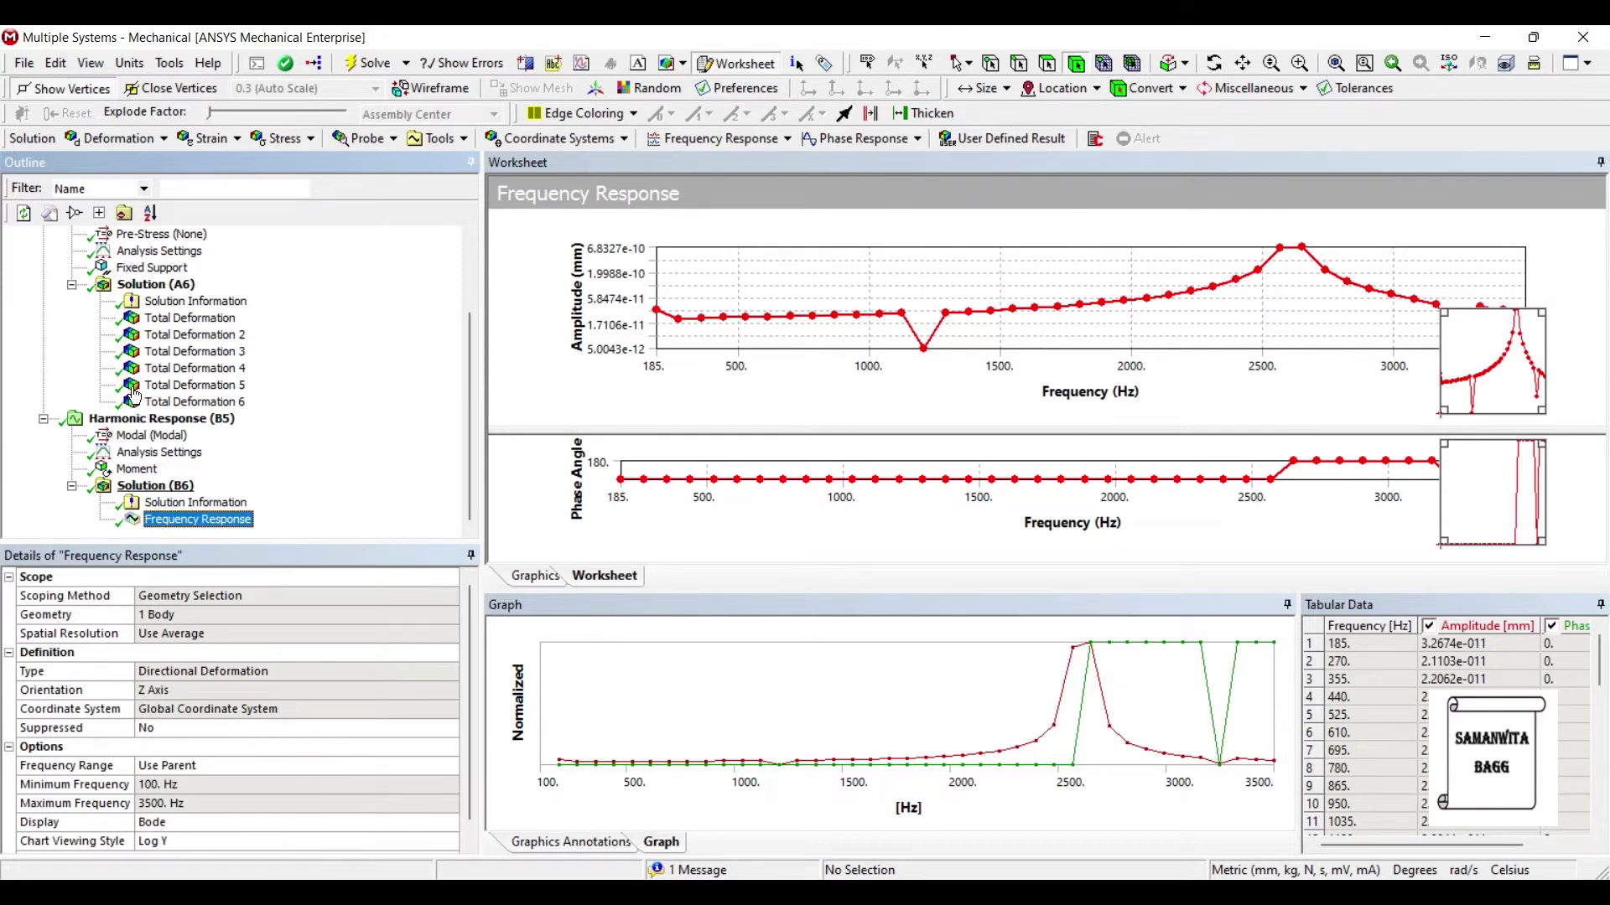
- Enable Cluster Results with a Cluster Number of 10 in the harmonic Analysis Settings and read the solver message about damping
{"action": "left_click", "coordinate": [138, 452]}
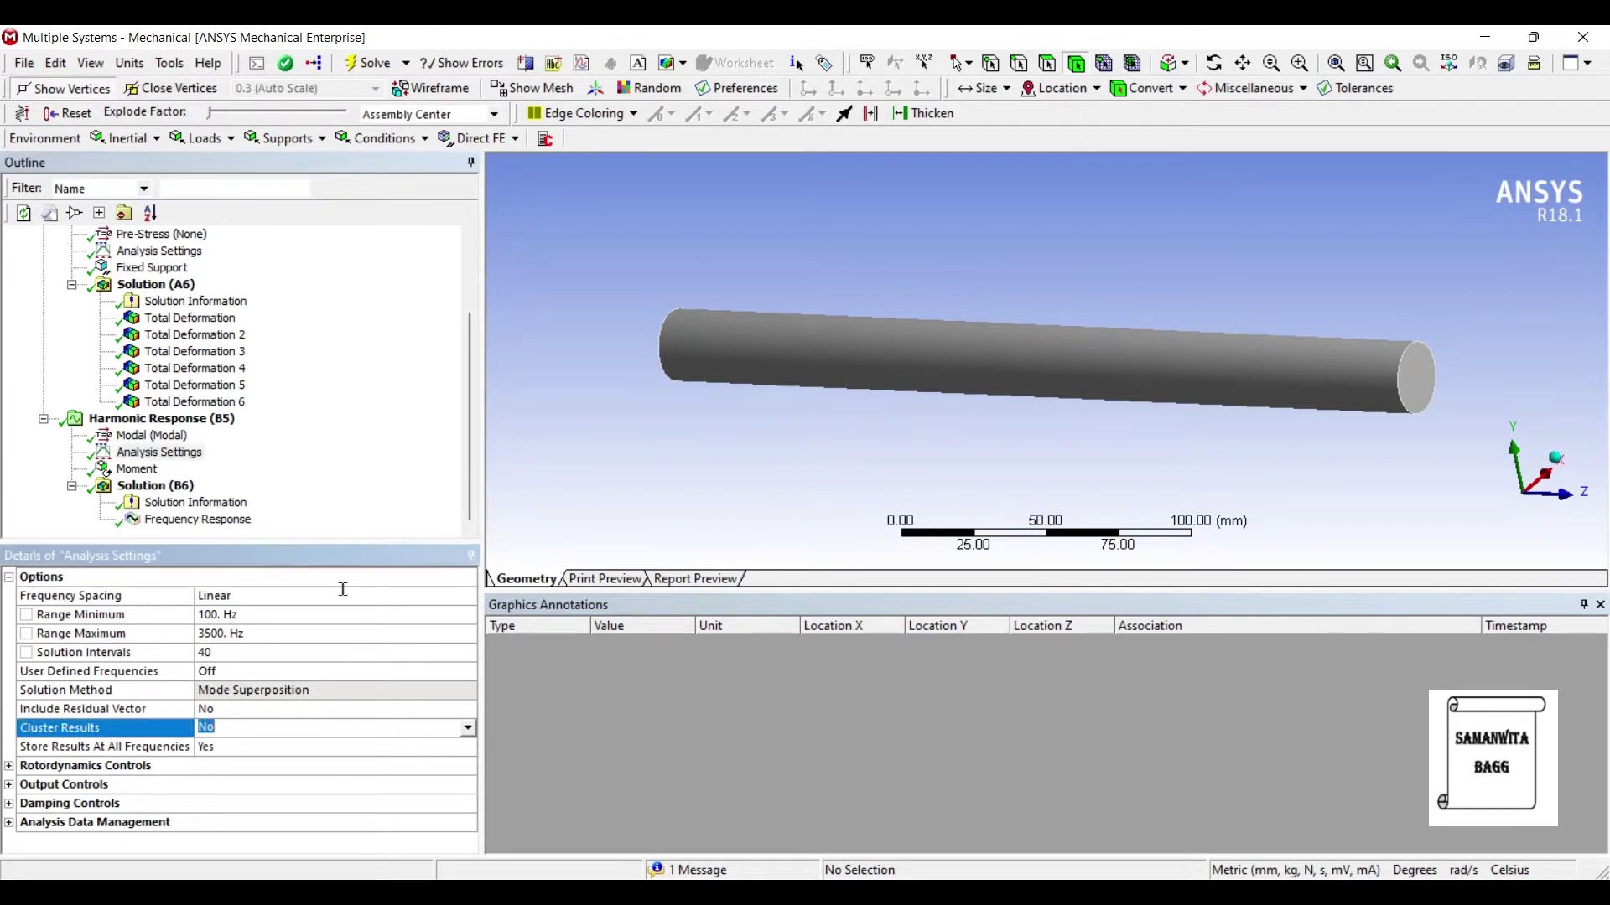
{"action": "left_click", "coordinate": [467, 728]}
{"action": "left_click", "coordinate": [251, 758]}
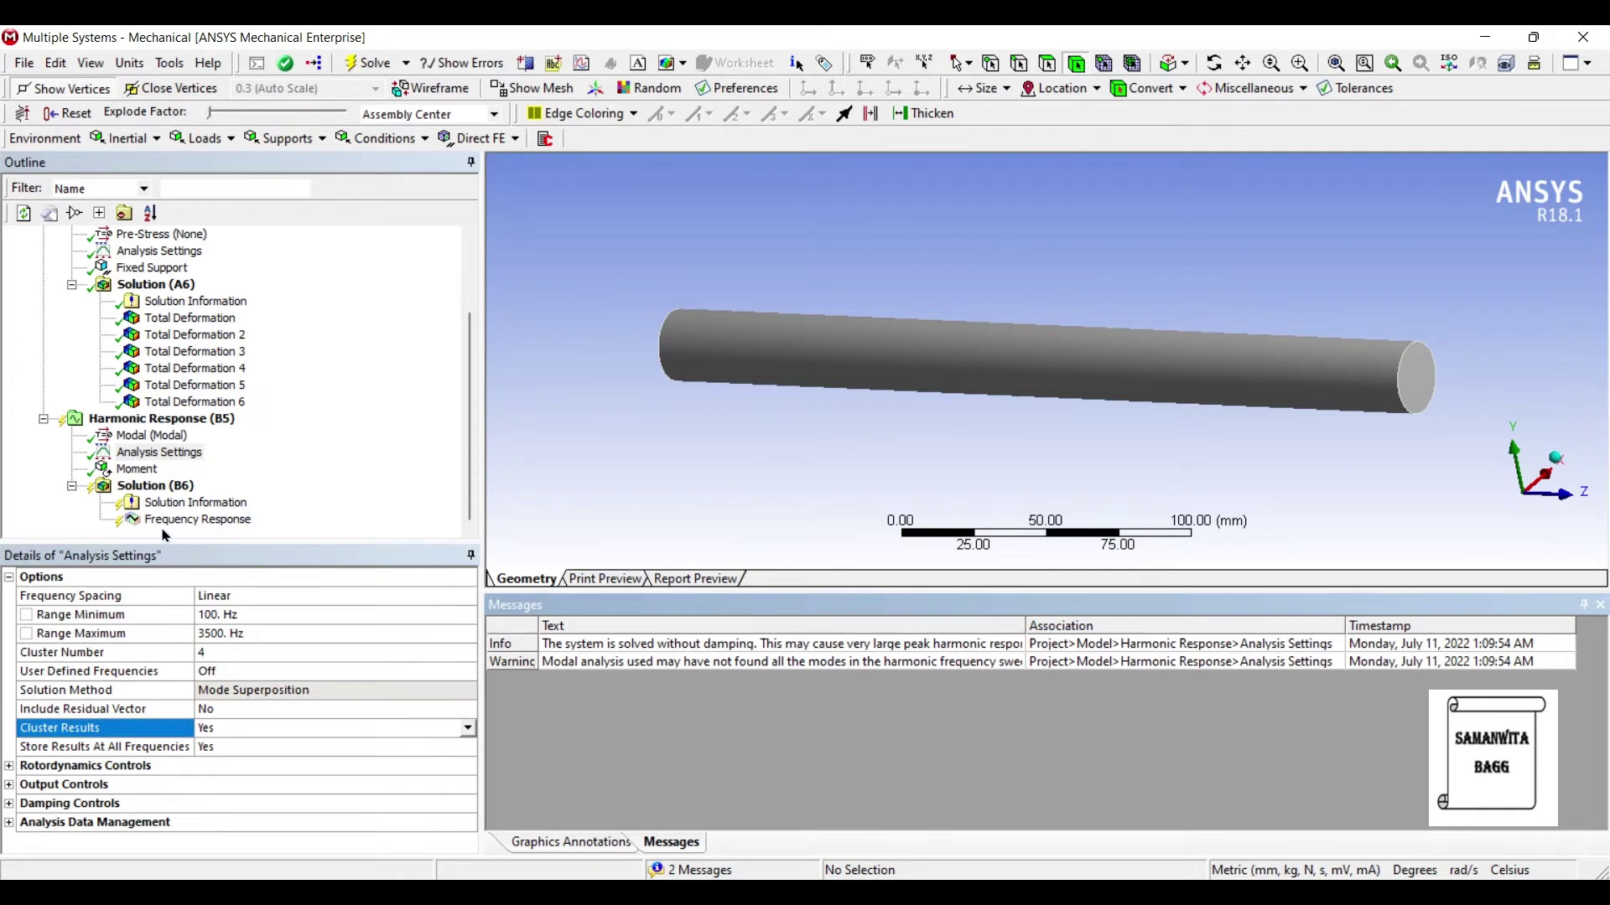
{"action": "left_click", "coordinate": [203, 653]}
{"action": "type", "text": "10"}
{"action": "key", "text": "Return"}
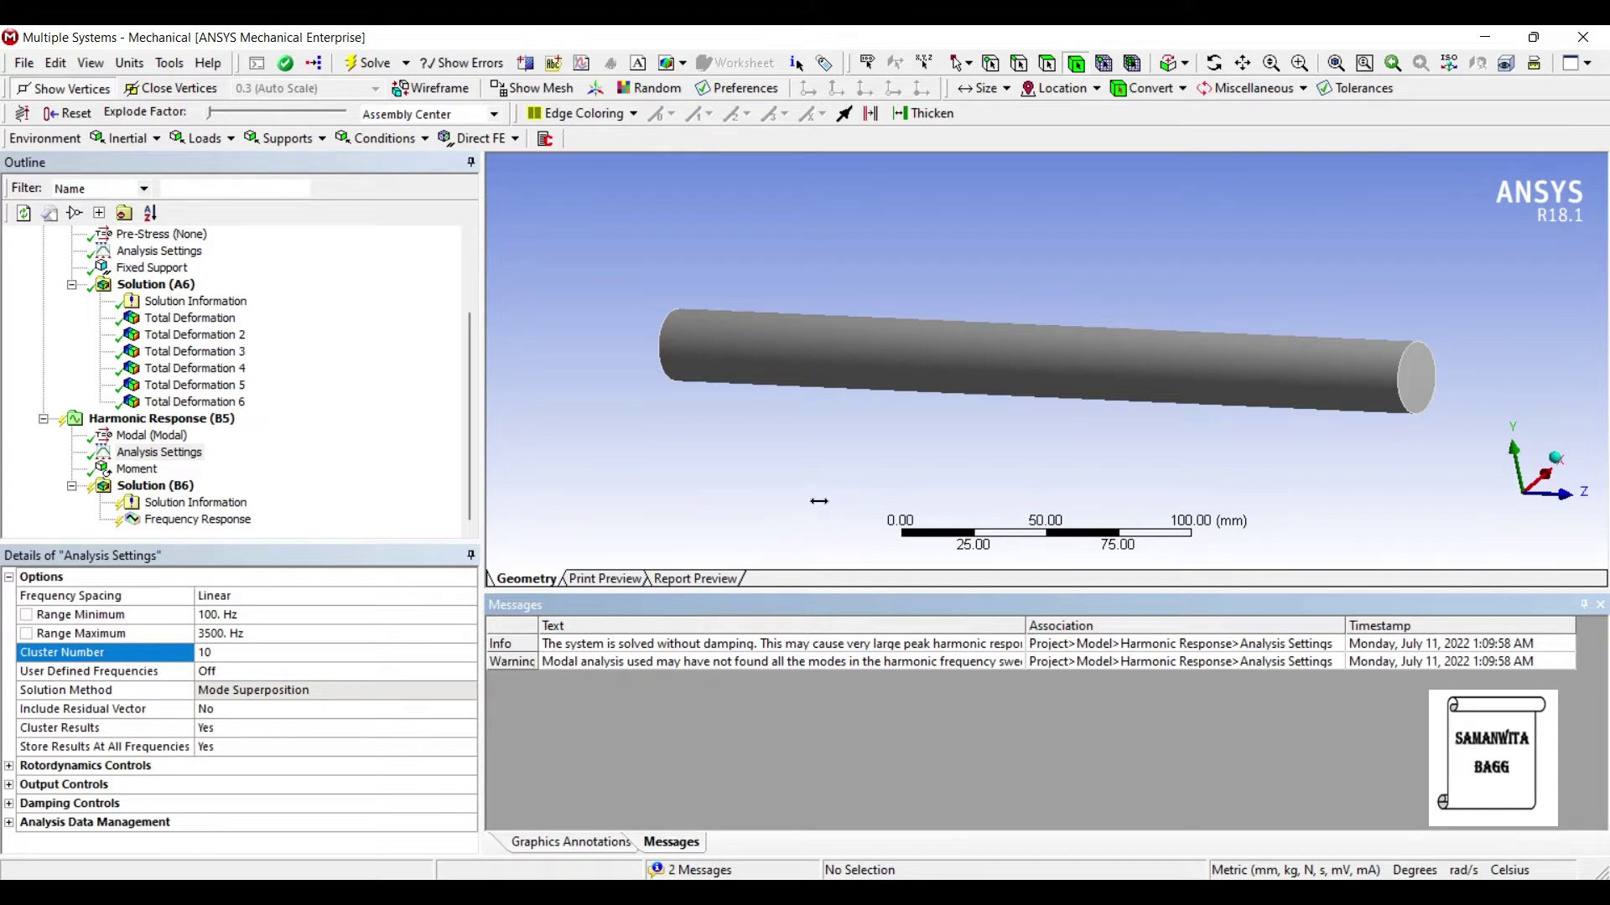
{"action": "left_click_drag", "start_coordinate": [1025, 626], "coordinate": [1109, 625]}
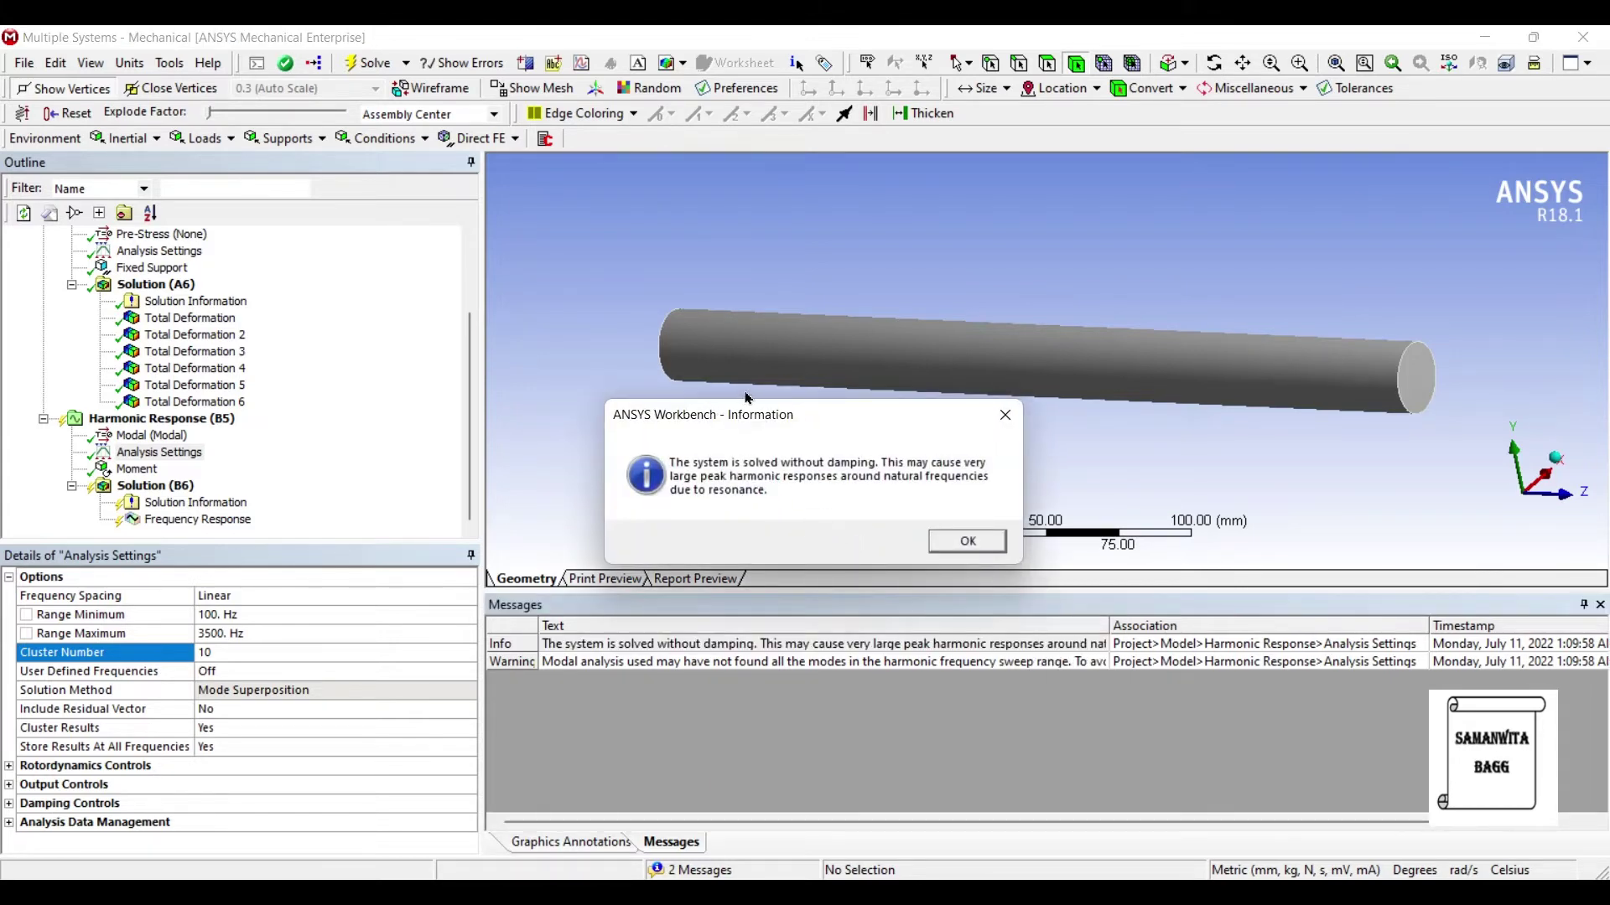
{"action": "key", "text": "Return"}
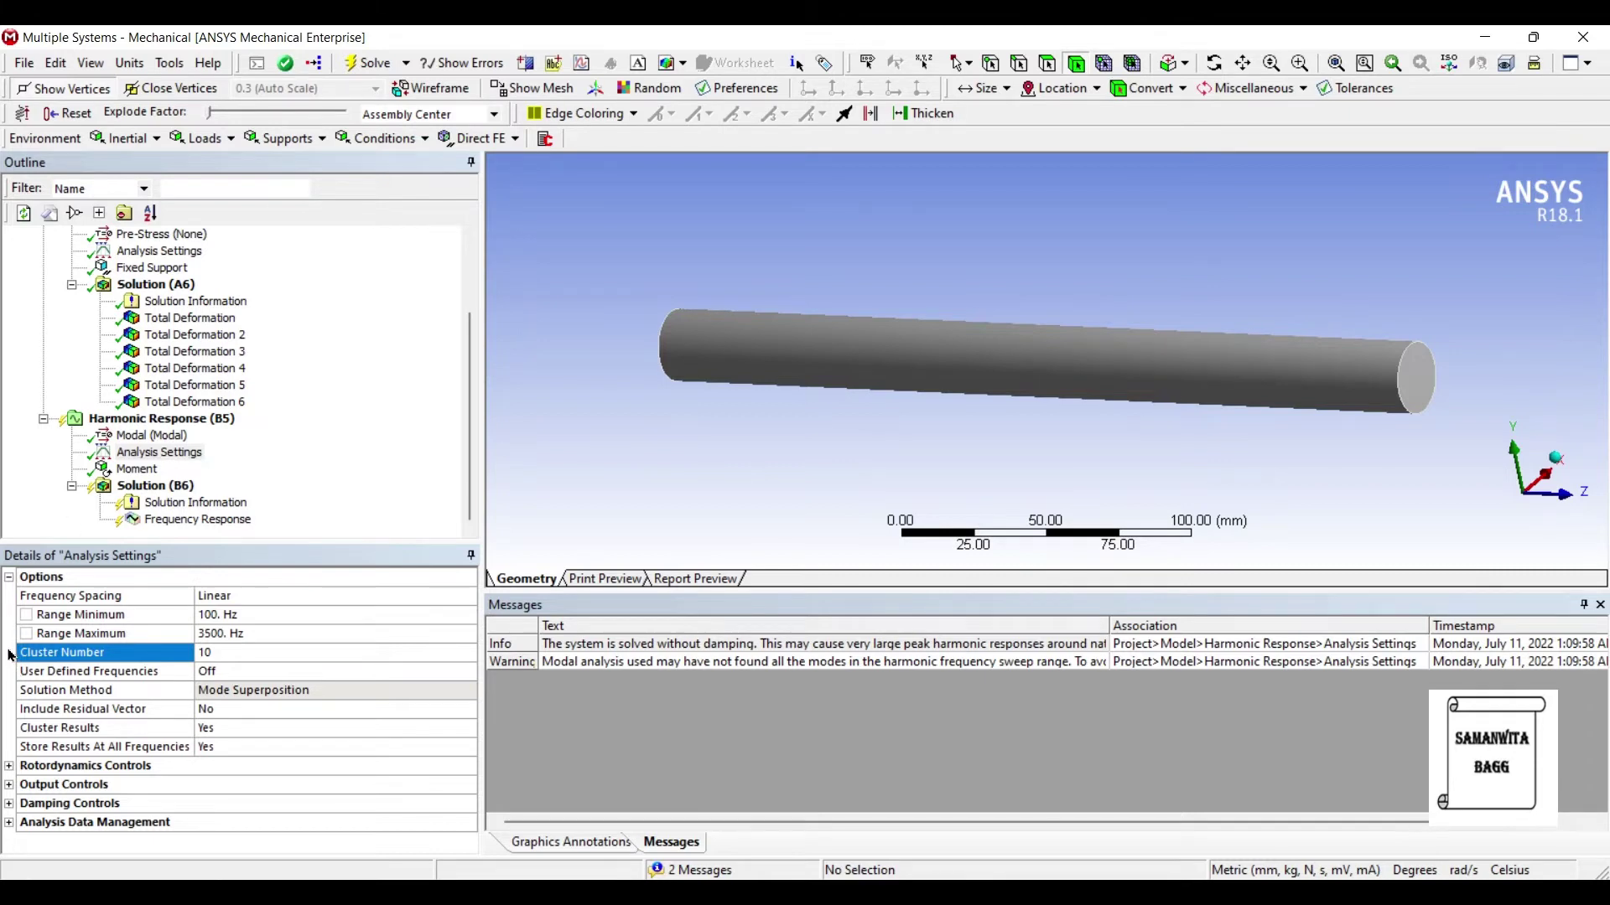
- Set the Constant Damping Ratio in the Damping Controls to 0.02 and re-solve the harmonic response
{"action": "left_click", "coordinate": [9, 803]}
{"action": "scroll", "coordinate": [118, 655], "scroll_direction": "down", "scroll_amount": 1}
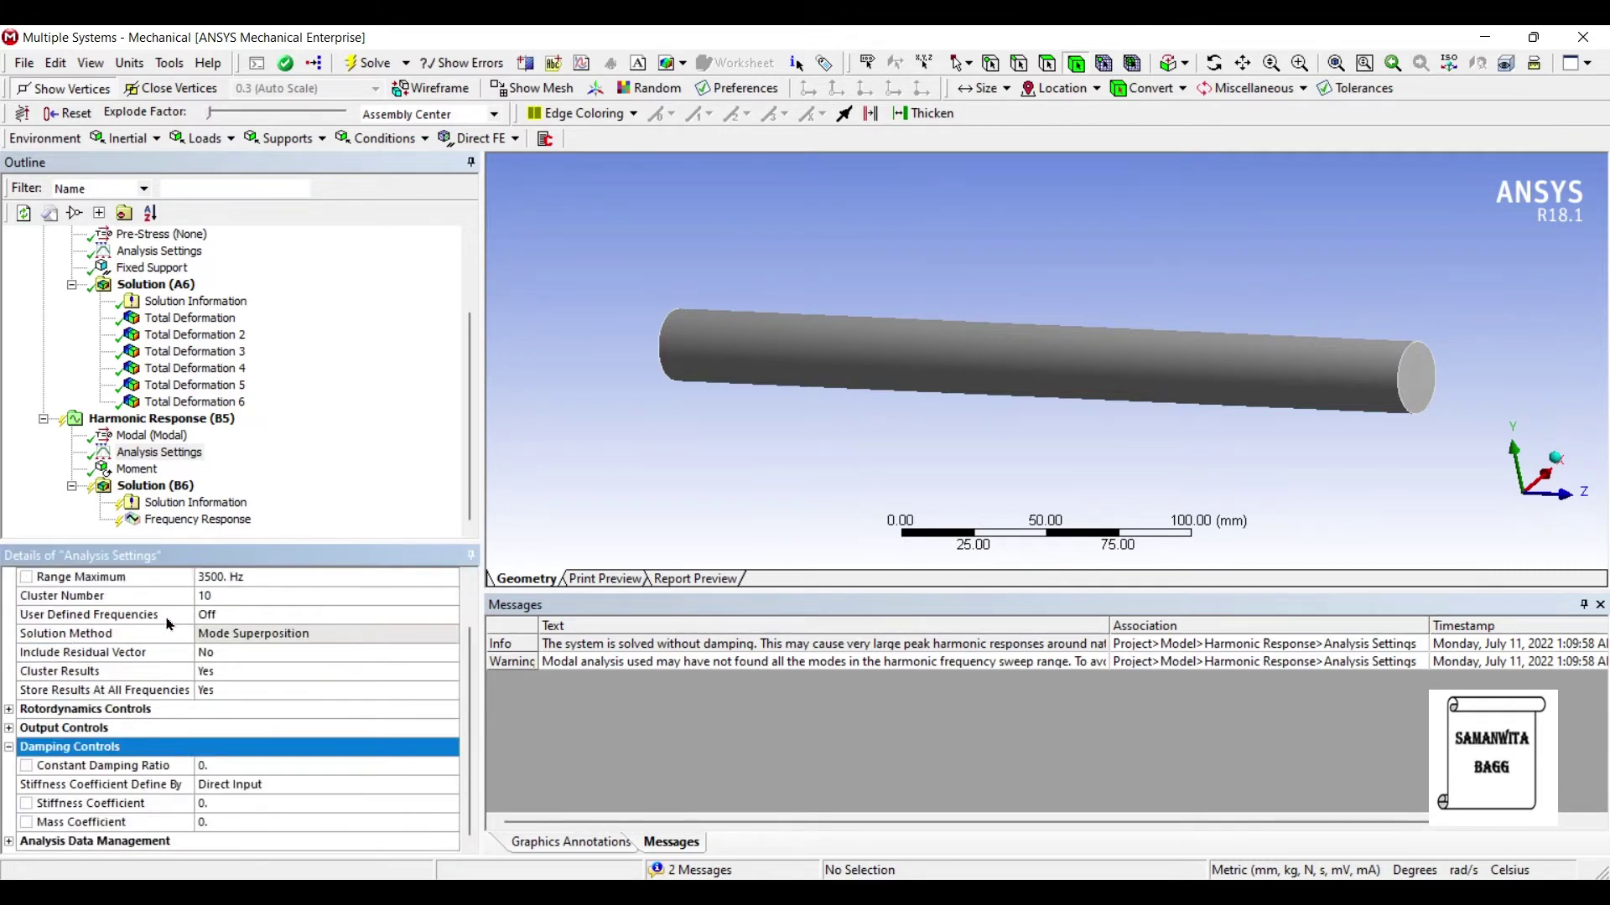
{"action": "left_click", "coordinate": [207, 766]}
{"action": "type", "text": "0.02"}
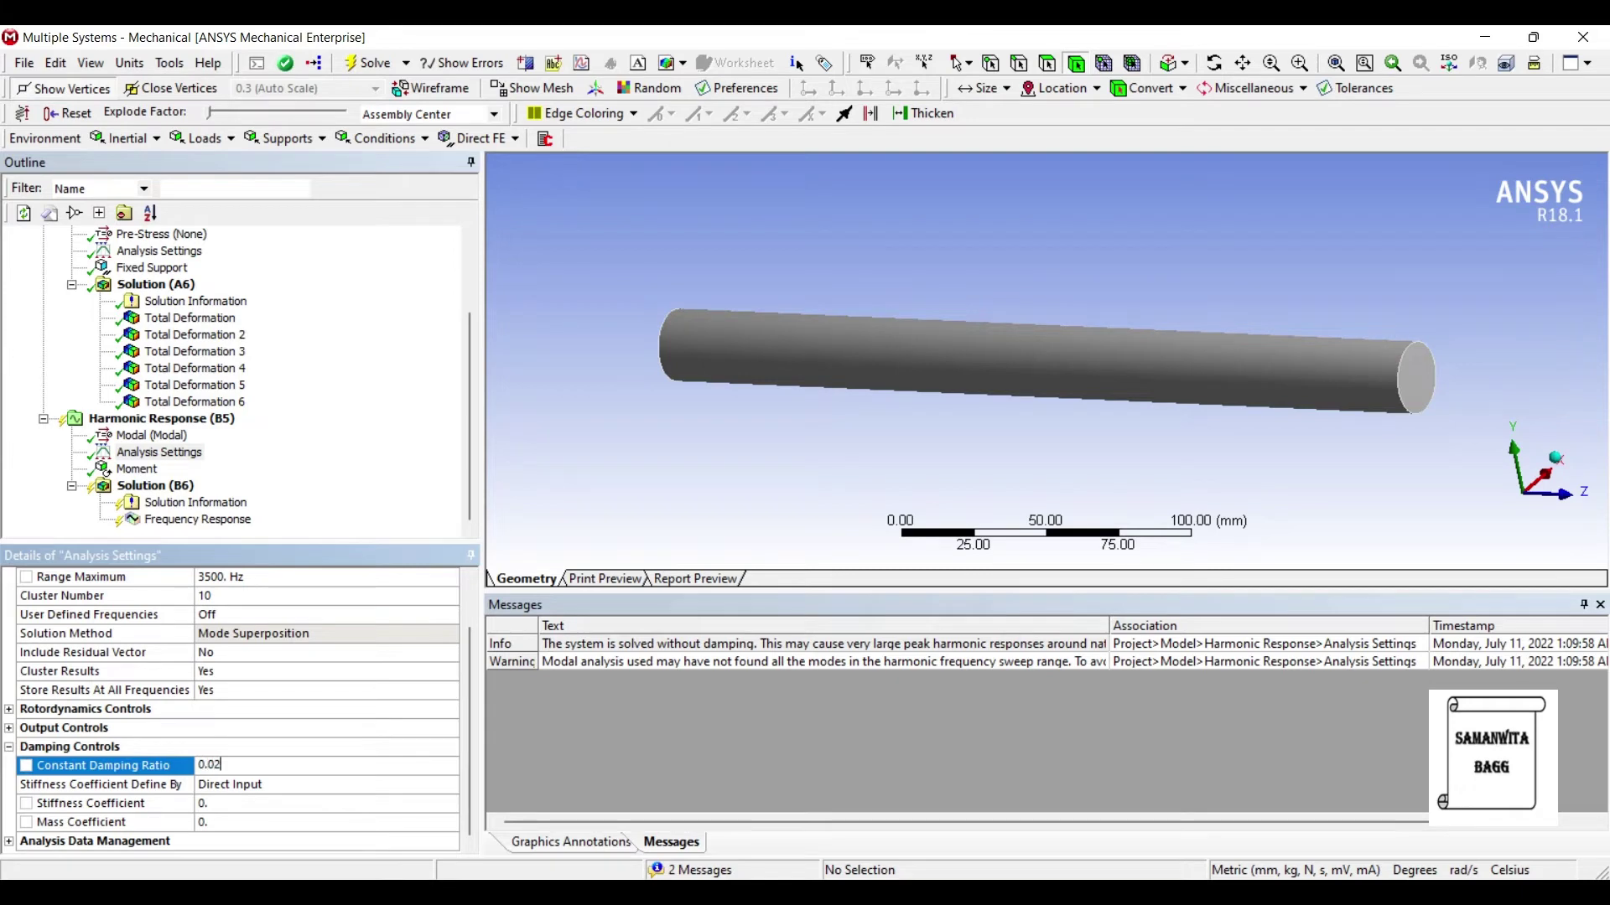
{"action": "key", "text": "Return"}
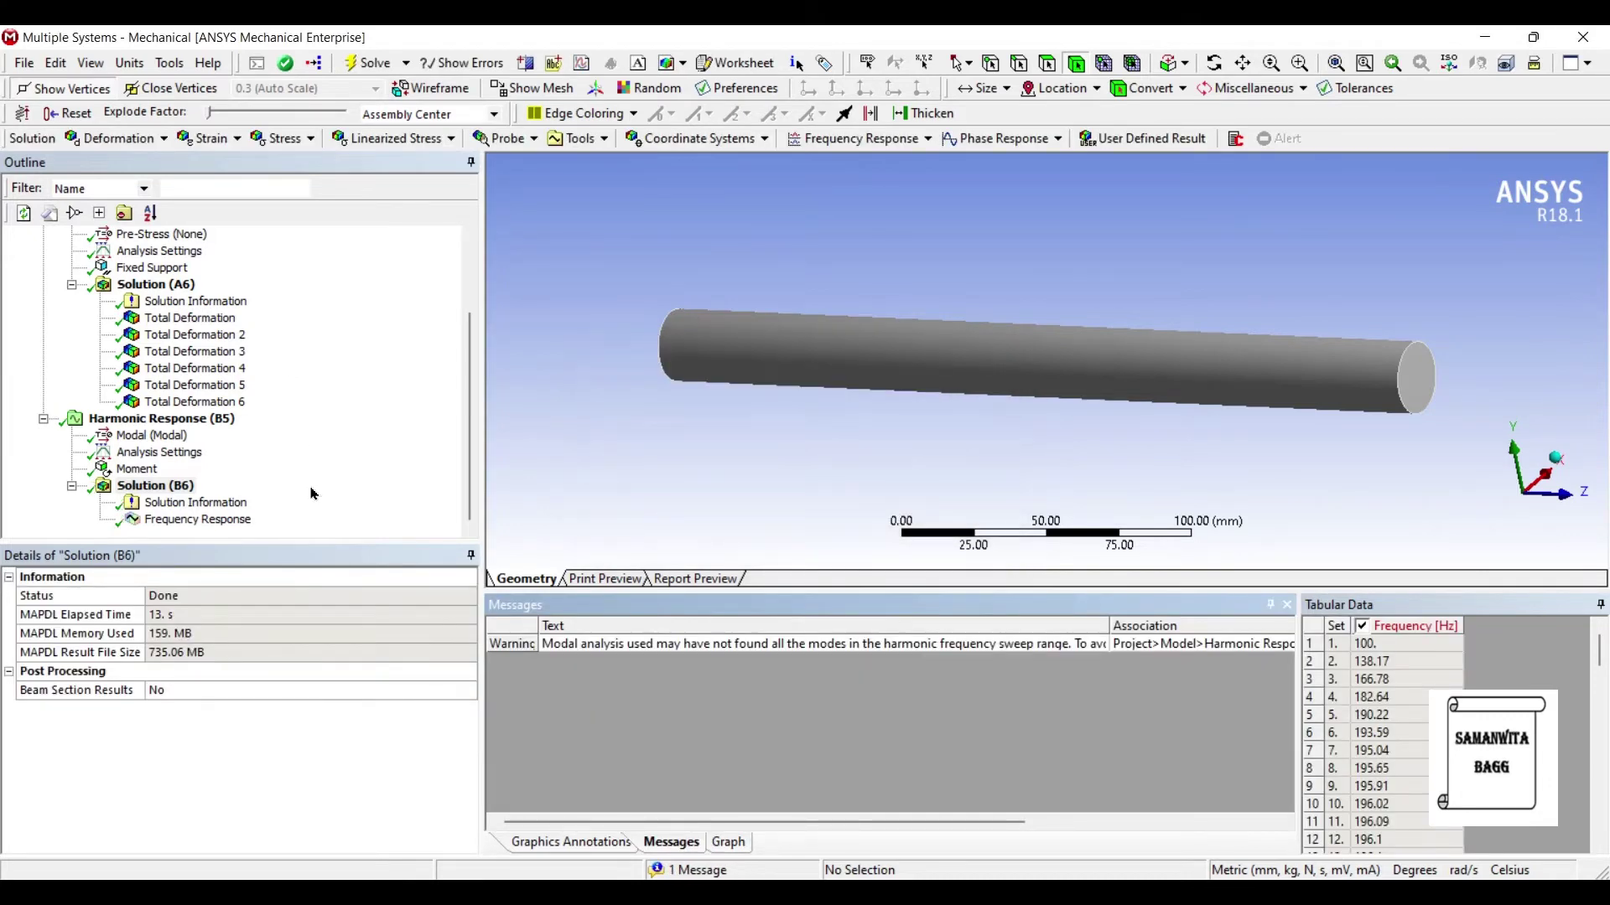
- Examine the damped Frequency Response plots and the maximum amplitude, frequency and phase angle in its results
{"action": "left_click", "coordinate": [248, 518]}
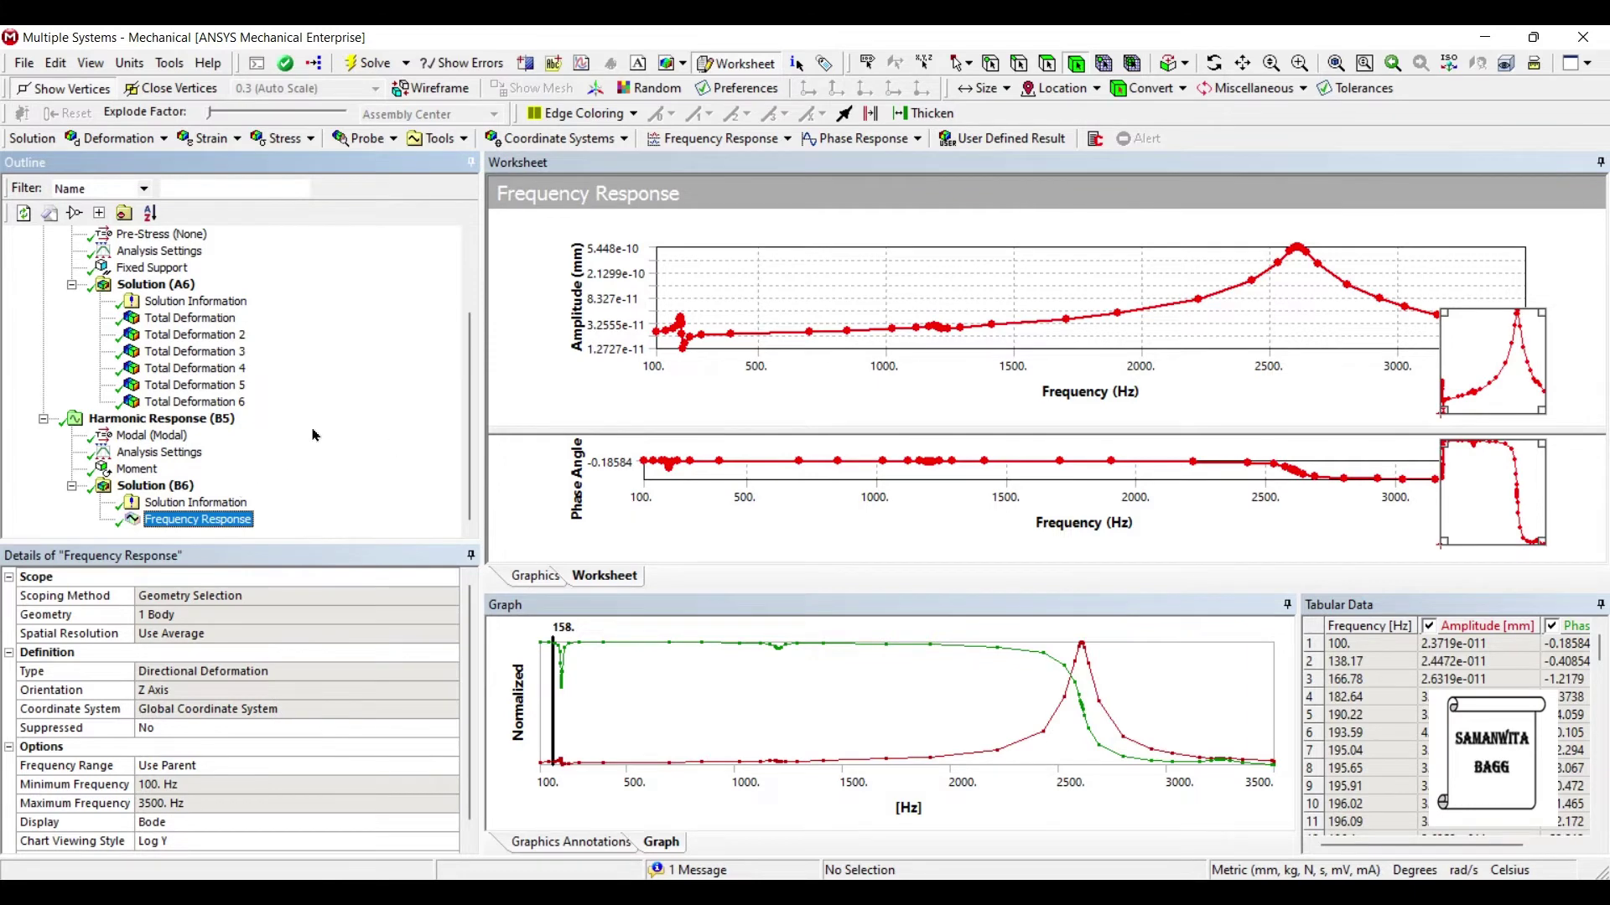
{"action": "scroll", "coordinate": [188, 618], "scroll_direction": "down", "scroll_amount": 1}
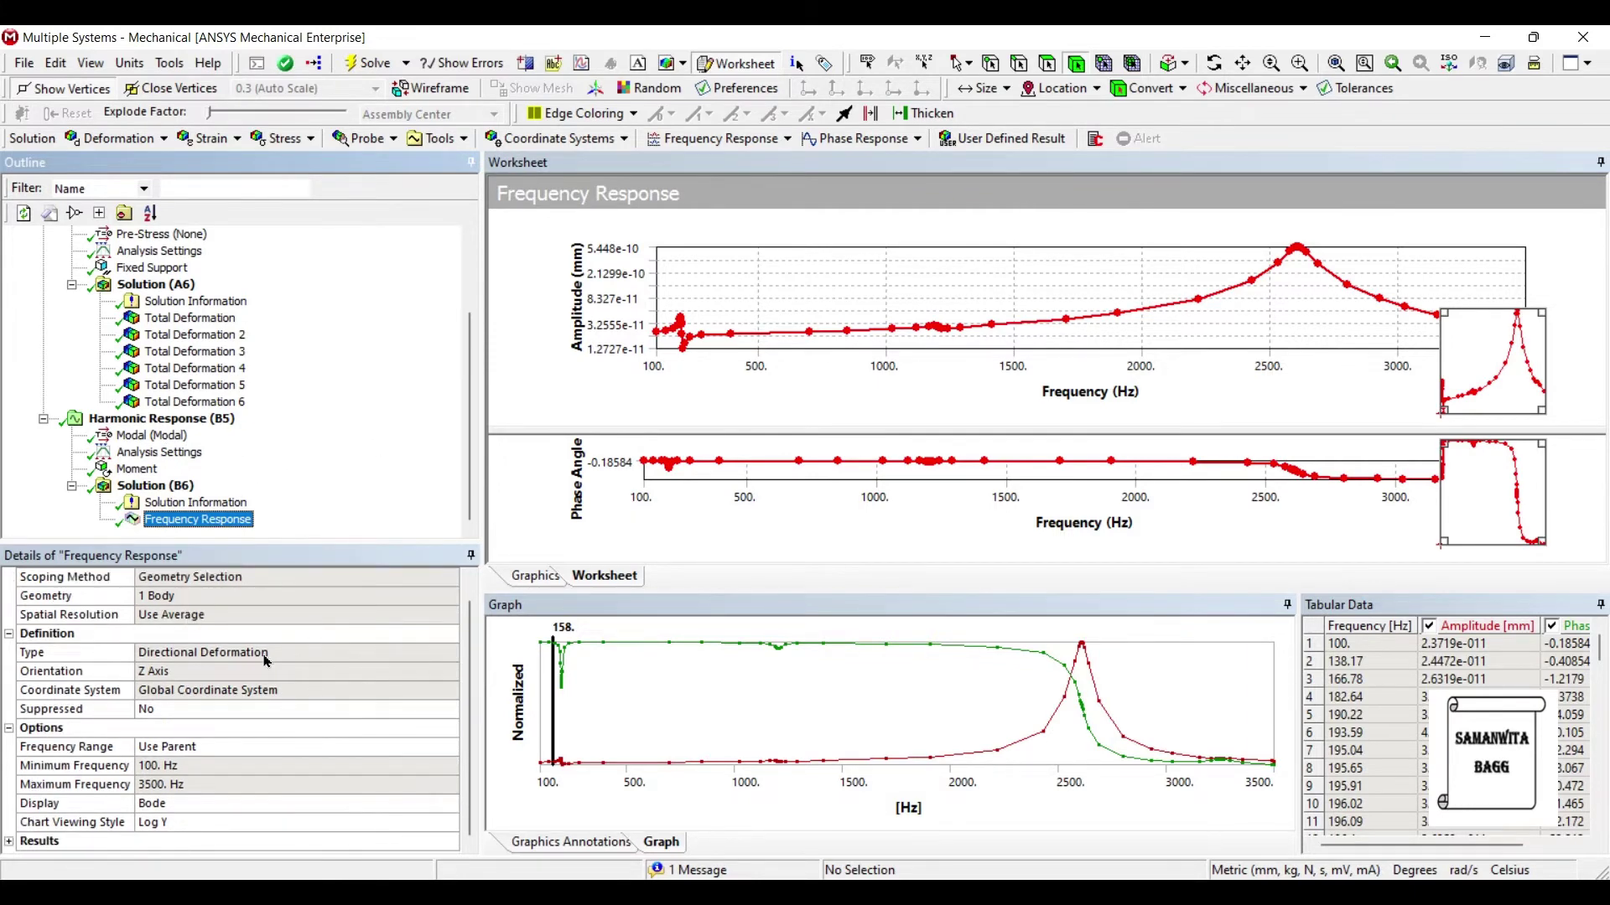
{"action": "scroll", "coordinate": [211, 616], "scroll_direction": "down", "scroll_amount": 2}
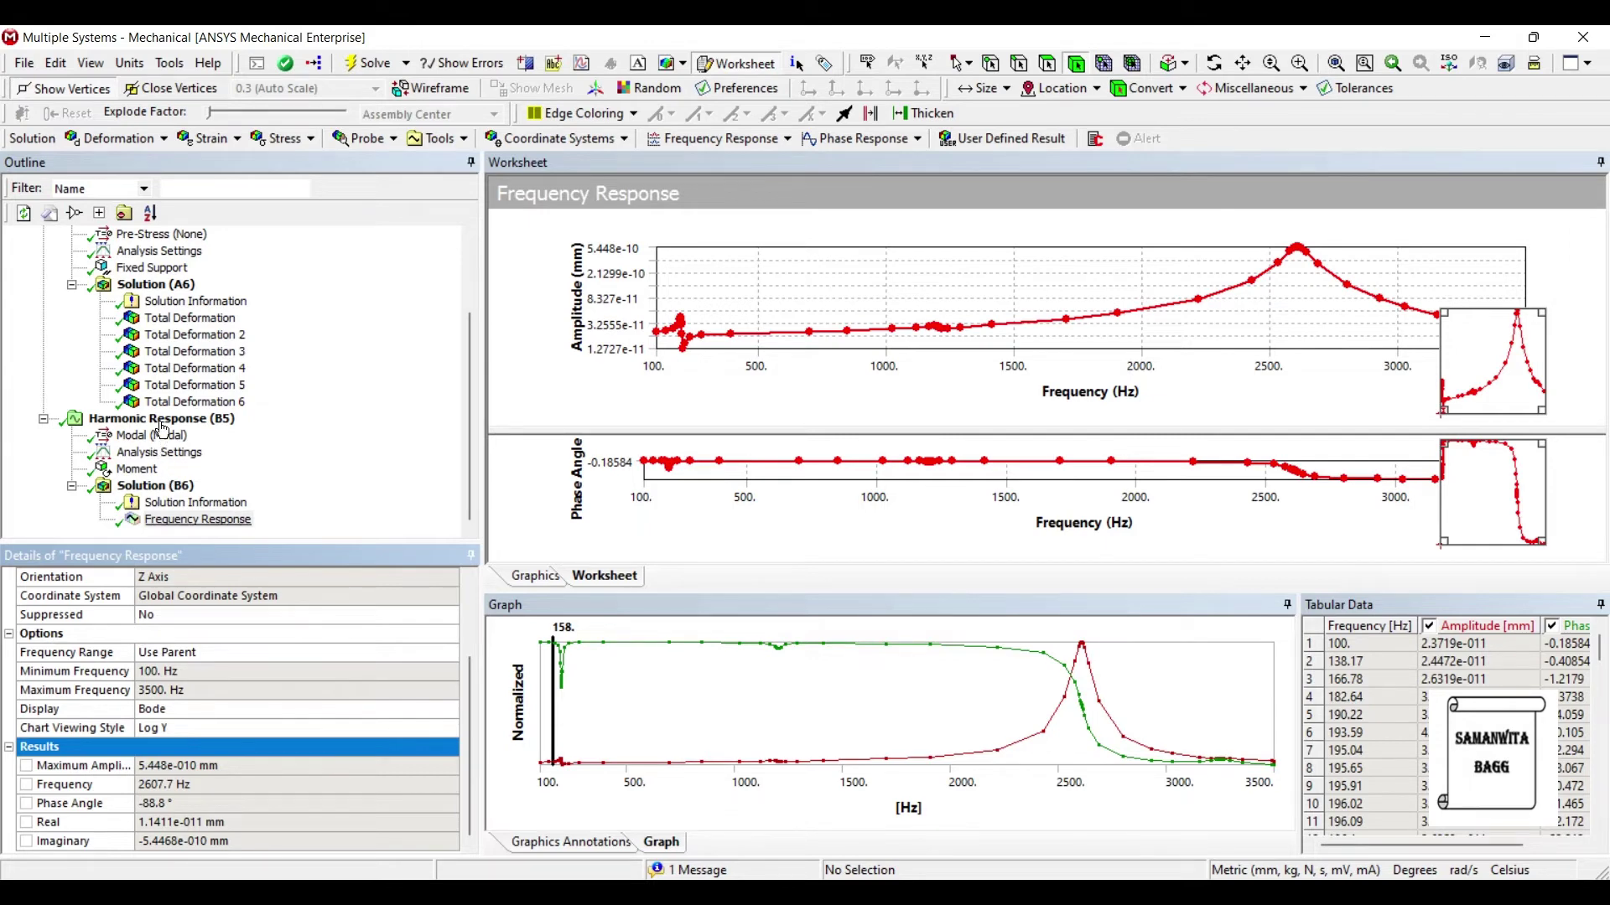
- Create a contour result from the Frequency Response
{"action": "right_click", "coordinate": [201, 519]}
{"action": "key", "text": "Down"}
{"action": "key", "text": "Down"}
{"action": "key", "text": "Down"}
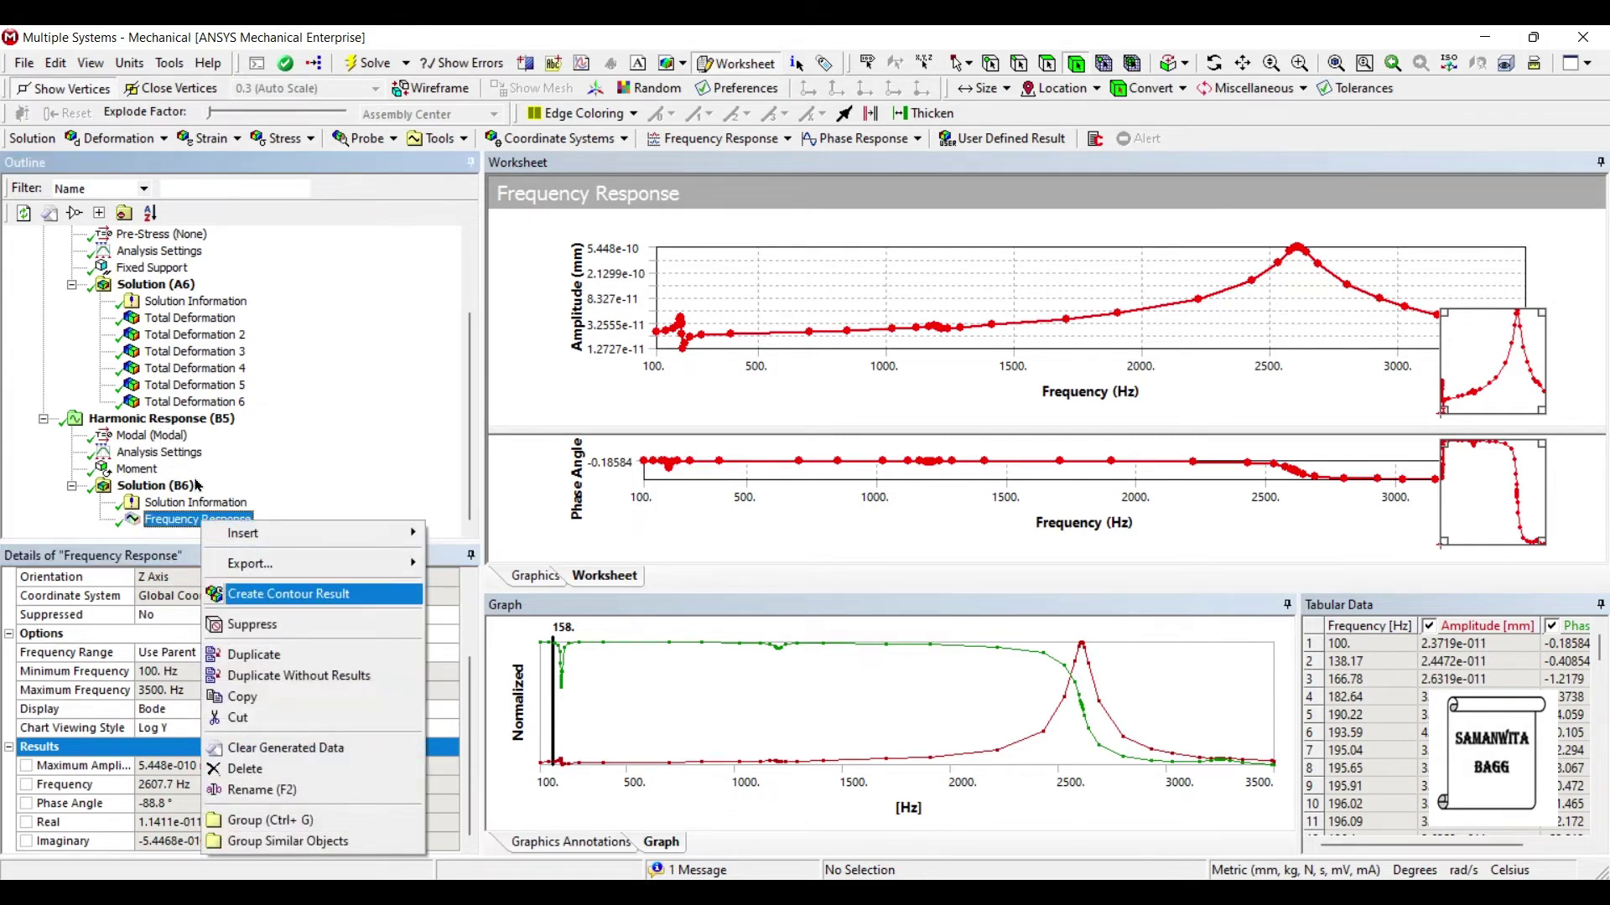
{"action": "key", "text": "Return"}
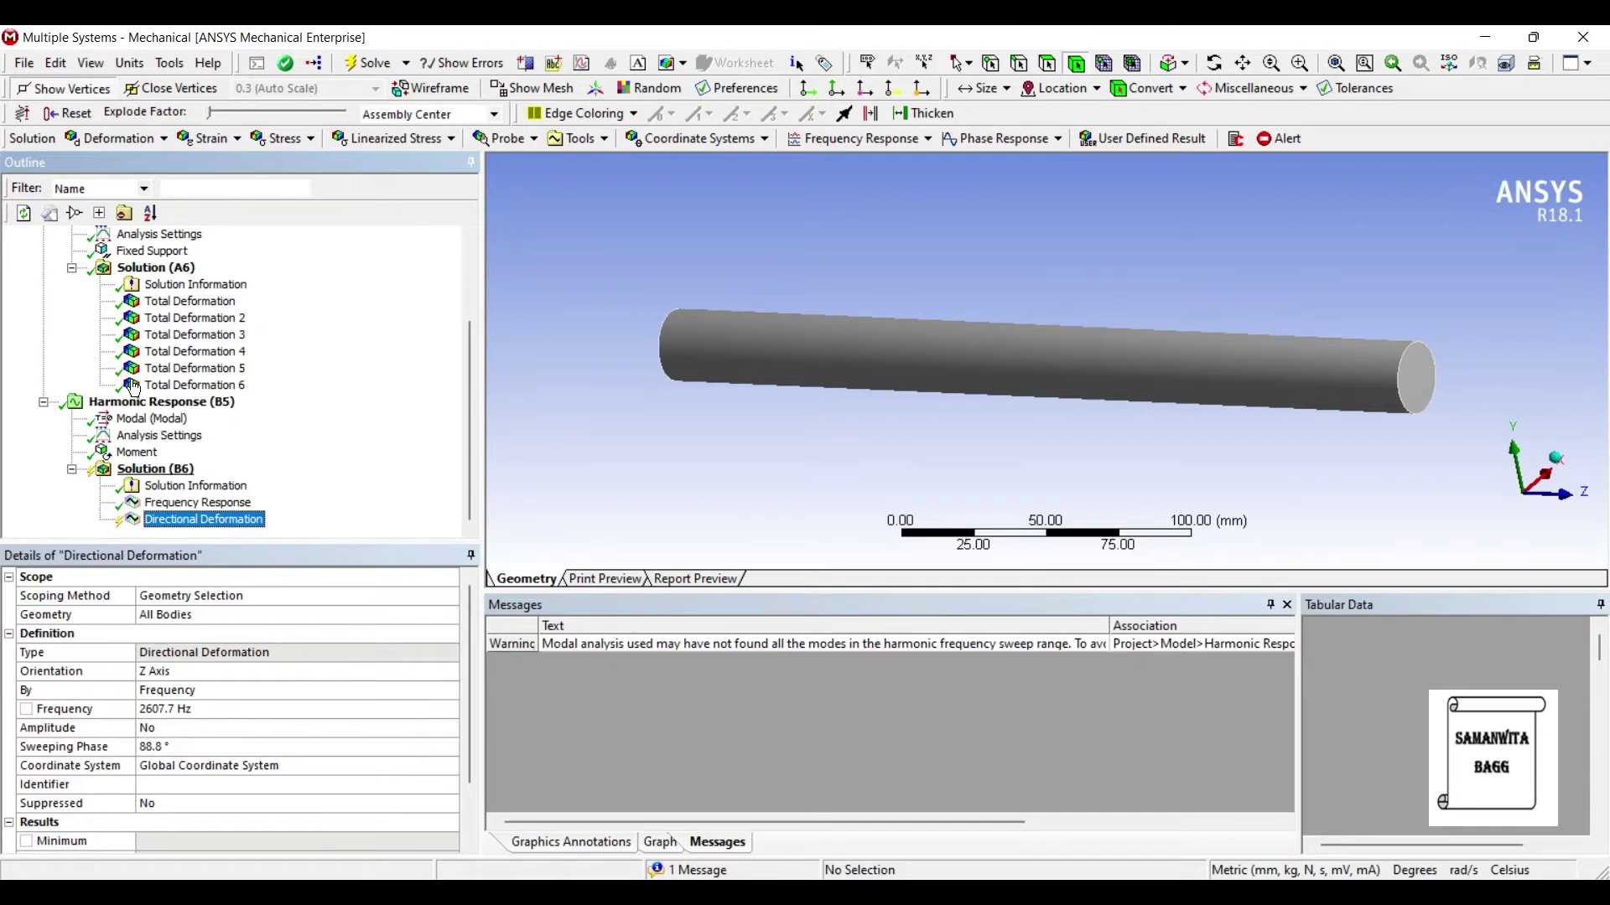
- Insert an Equivalent (von-Mises) Stress result in the harmonic response solution
{"action": "right_click", "coordinate": [155, 468]}
{"action": "mouse_move", "coordinate": [251, 481]}
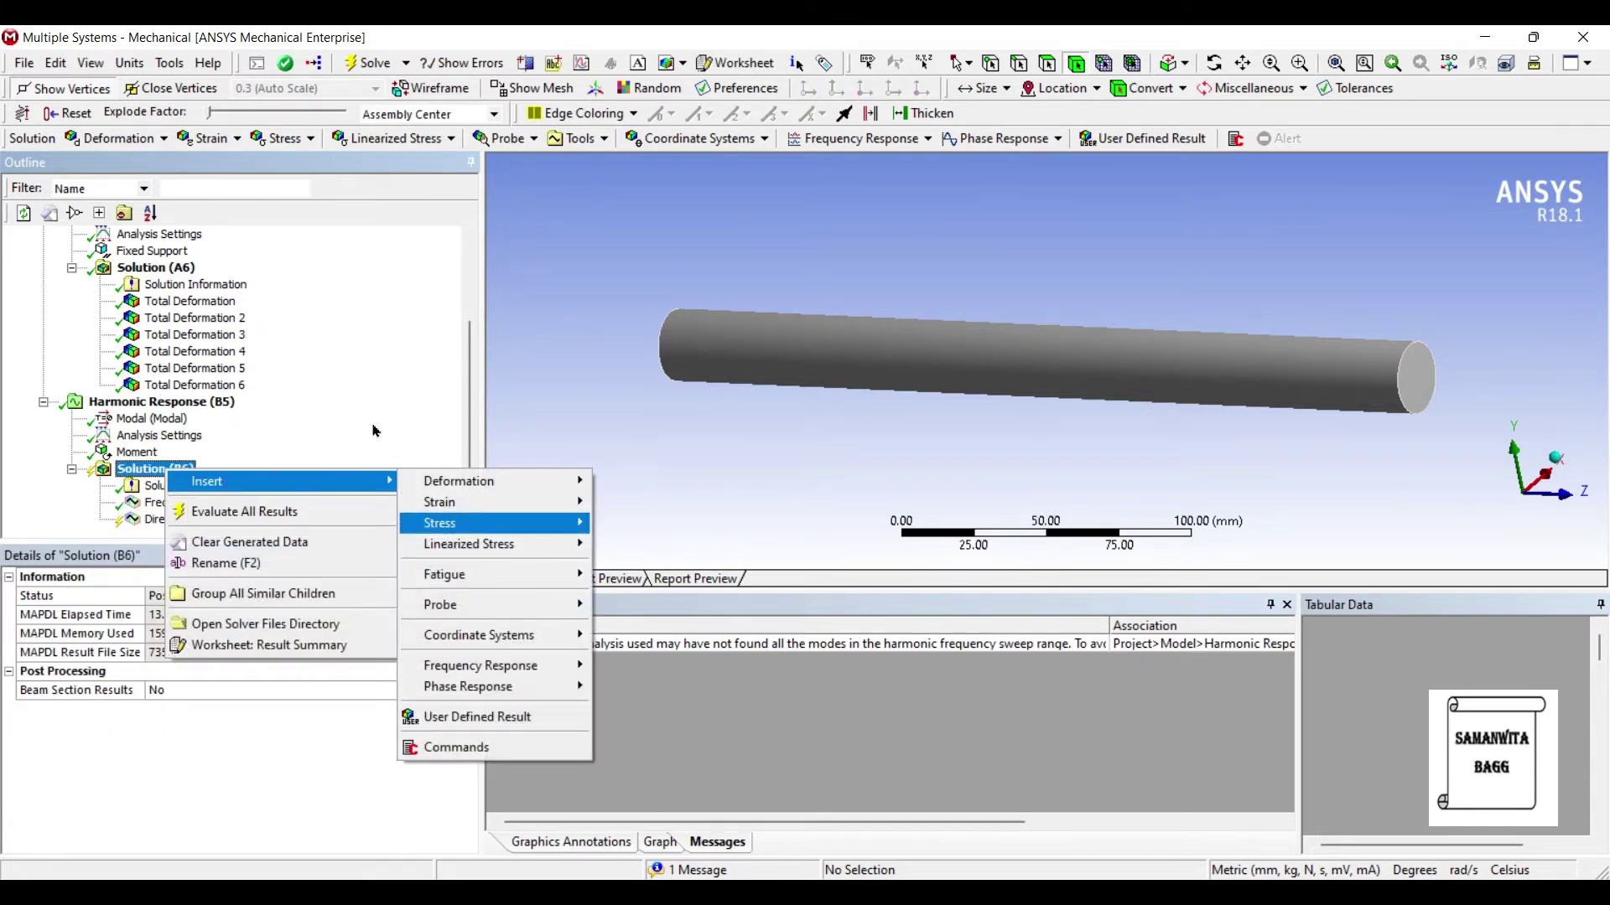
{"action": "mouse_move", "coordinate": [503, 523]}
{"action": "left_click", "coordinate": [671, 521]}
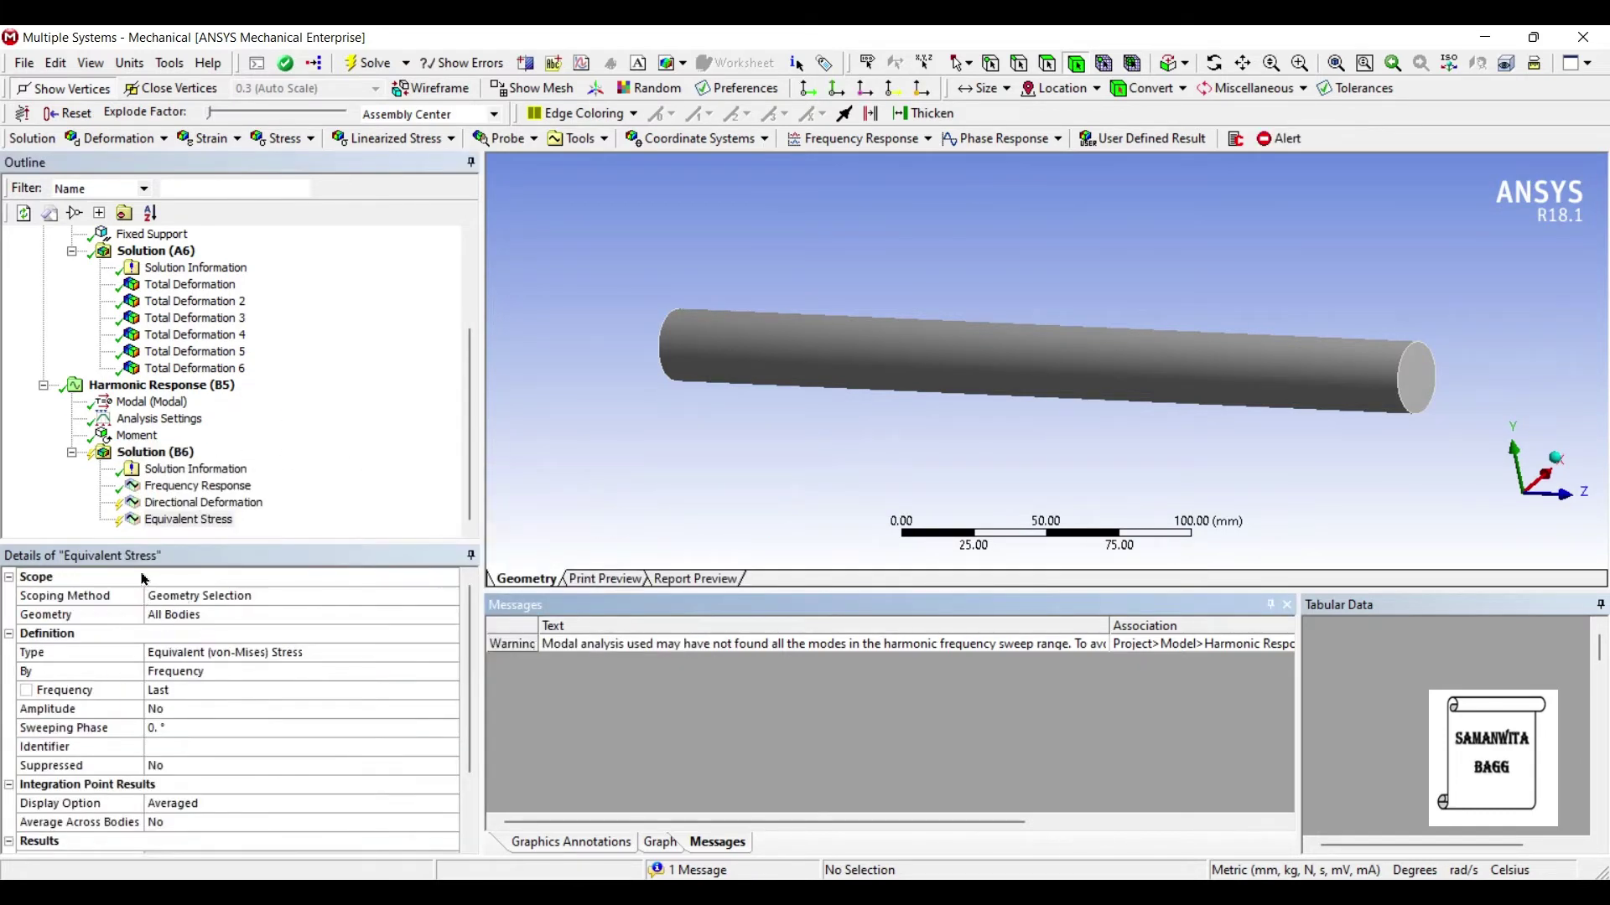
- Set the Equivalent Stress result's frequency to 2607.7 Hz and evaluate the harmonic response solution
{"action": "left_click", "coordinate": [168, 689]}
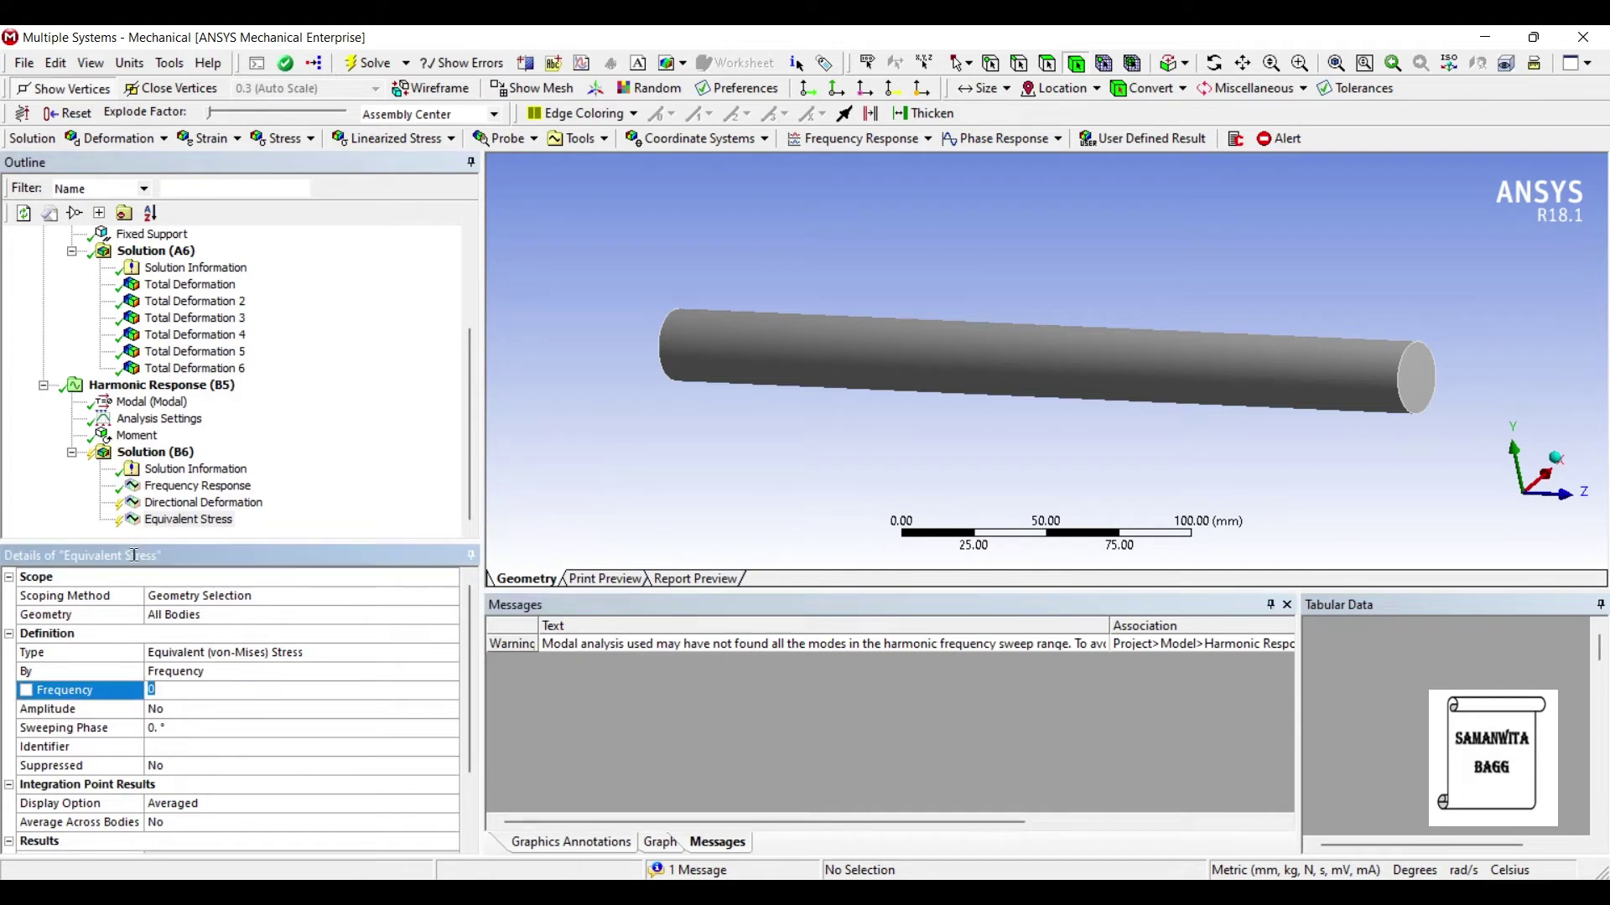
{"action": "type", "text": "2607.7"}
{"action": "key", "text": "Return"}
{"action": "left_click", "coordinate": [167, 690]}
{"action": "left_click", "coordinate": [211, 690]}
{"action": "key", "text": "Return"}
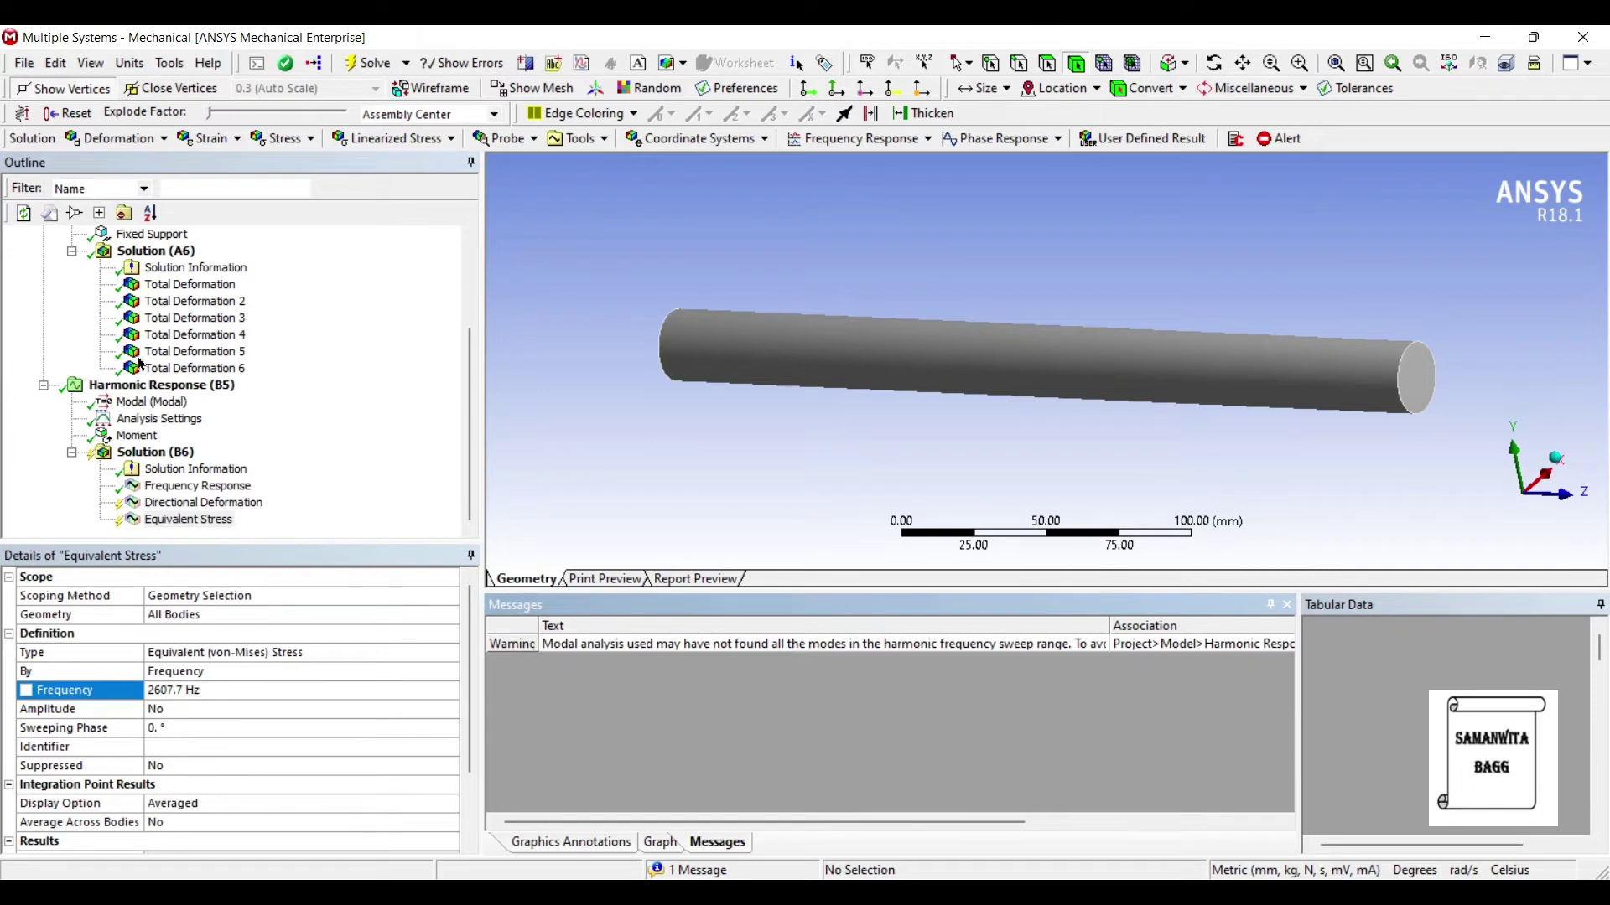
{"action": "left_click", "coordinate": [156, 453]}
{"action": "left_click", "coordinate": [373, 63]}
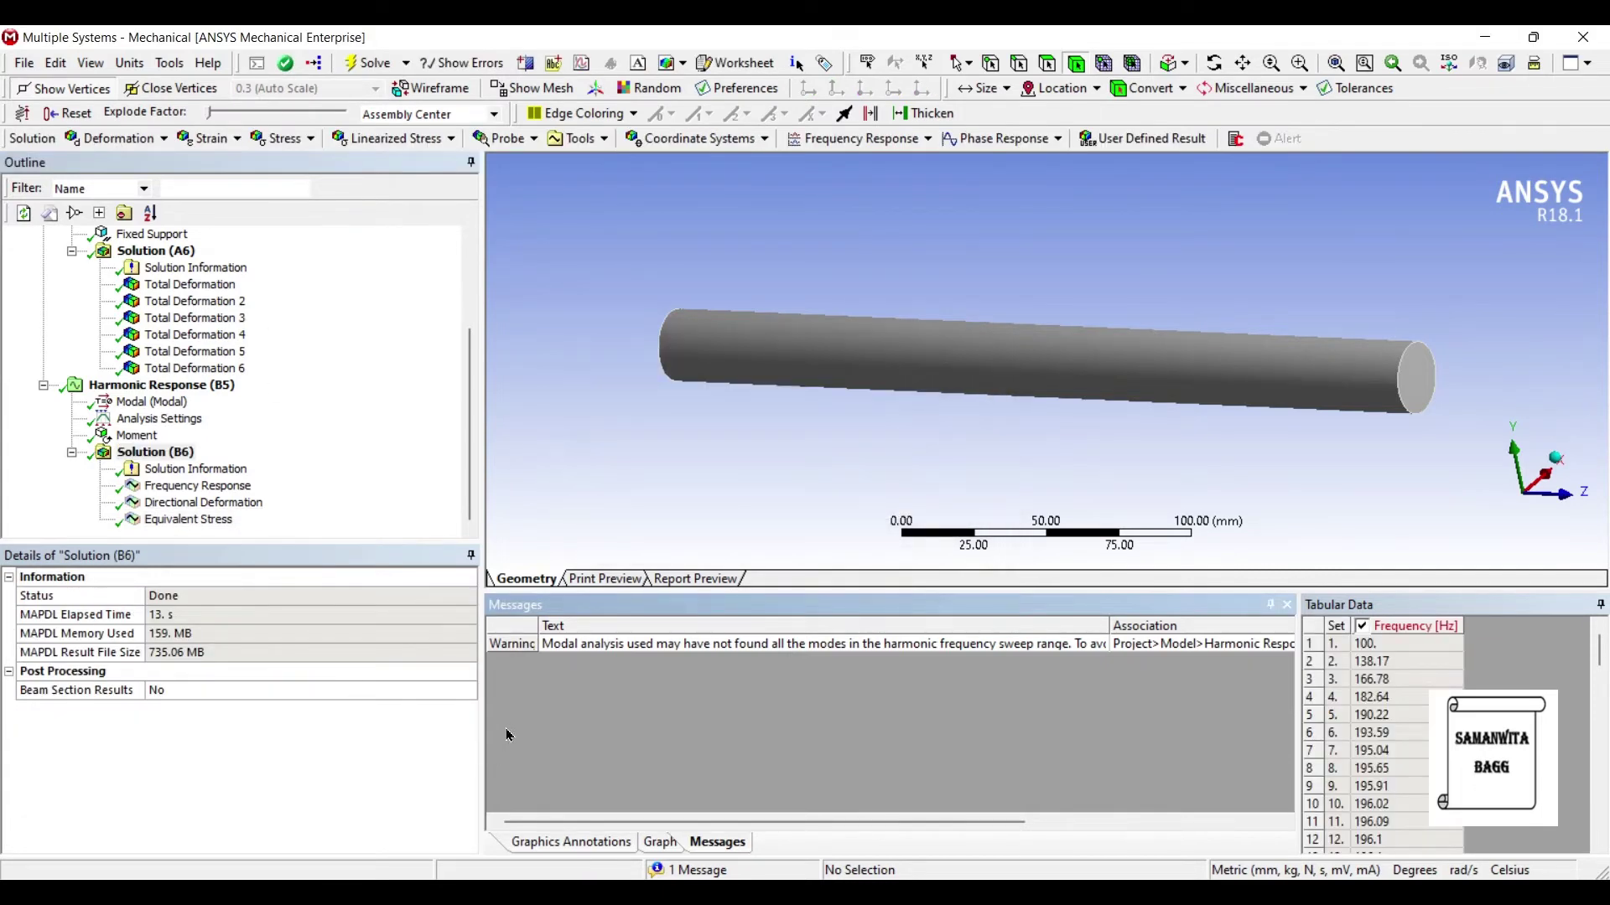
- Animate the harmonic Directional Deformation contour and inspect the rod's motion from another angle
{"action": "left_click", "coordinate": [198, 486]}
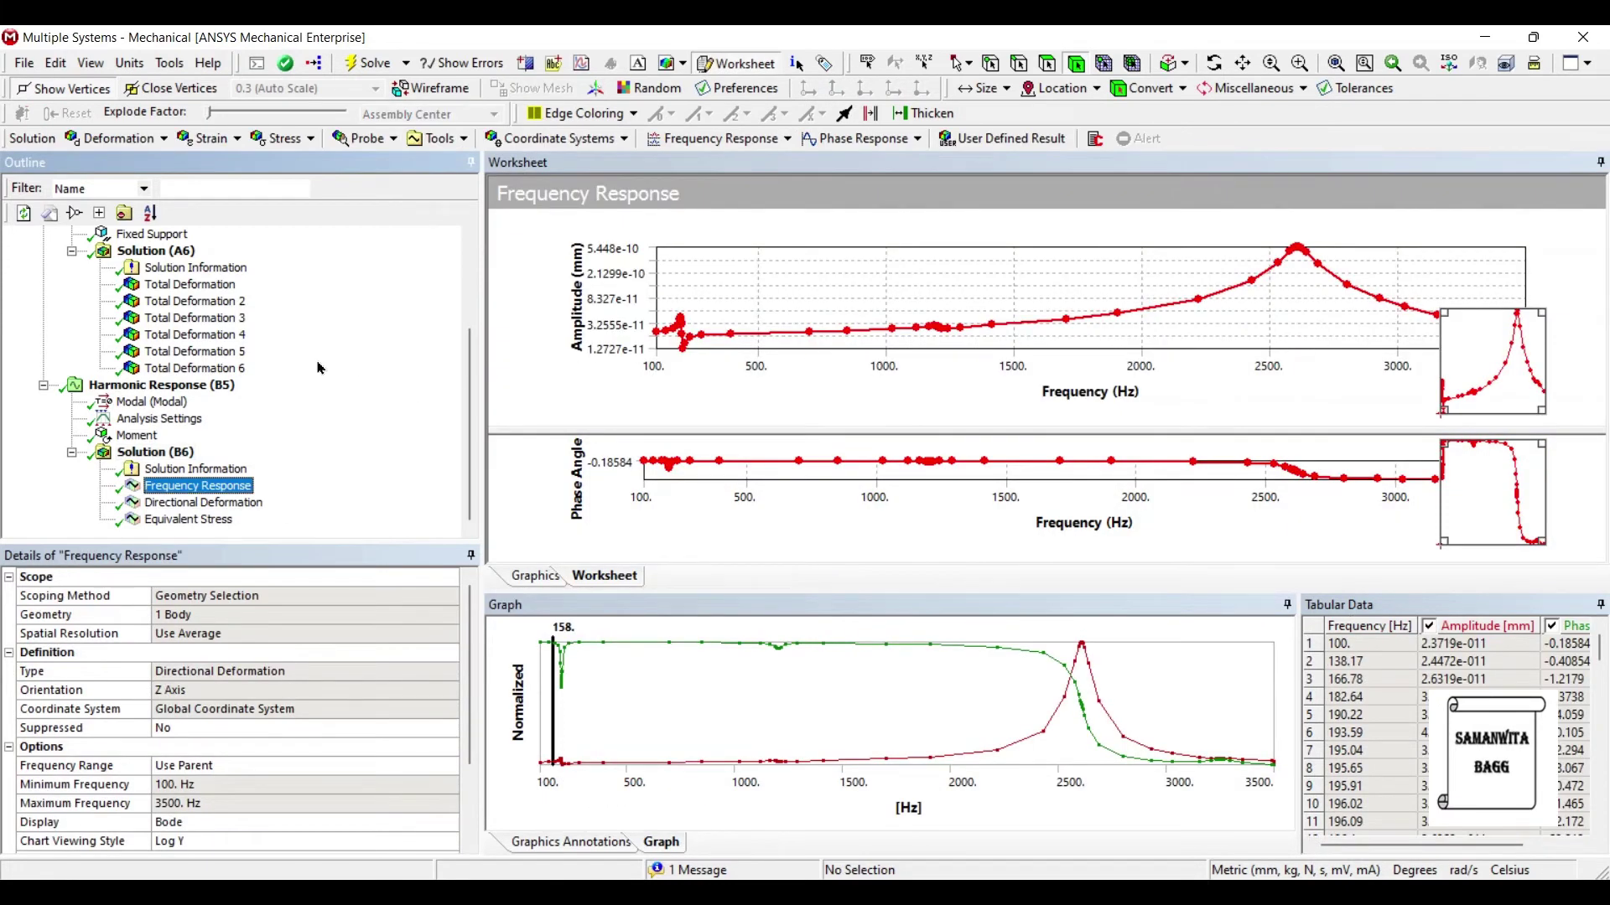
{"action": "left_click", "coordinate": [201, 502]}
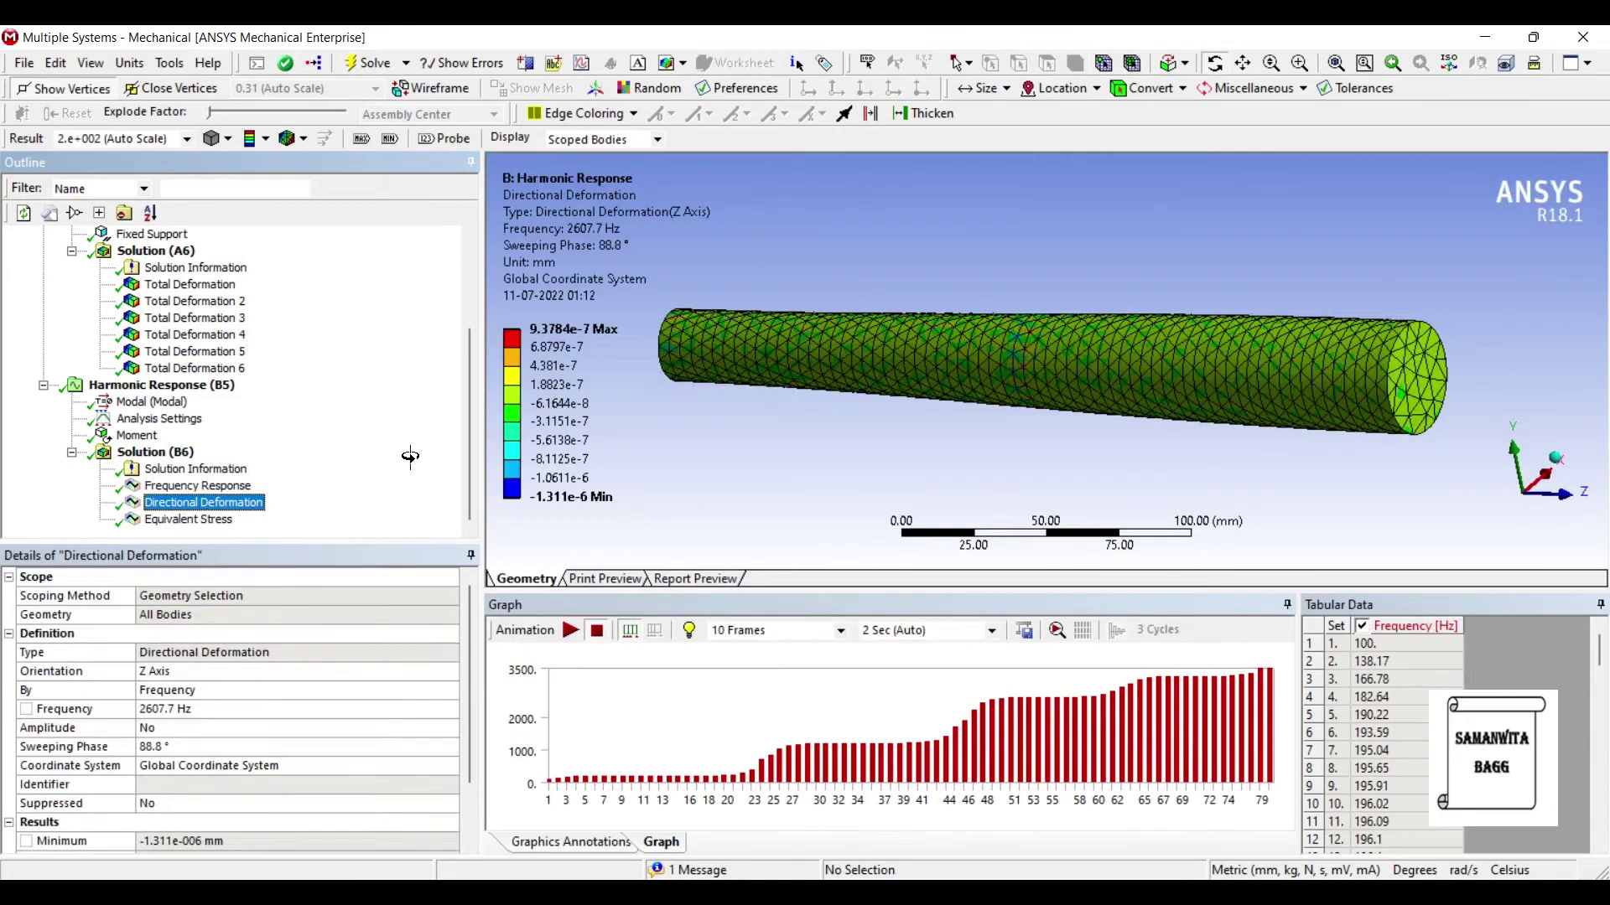
{"action": "left_click", "coordinate": [570, 630]}
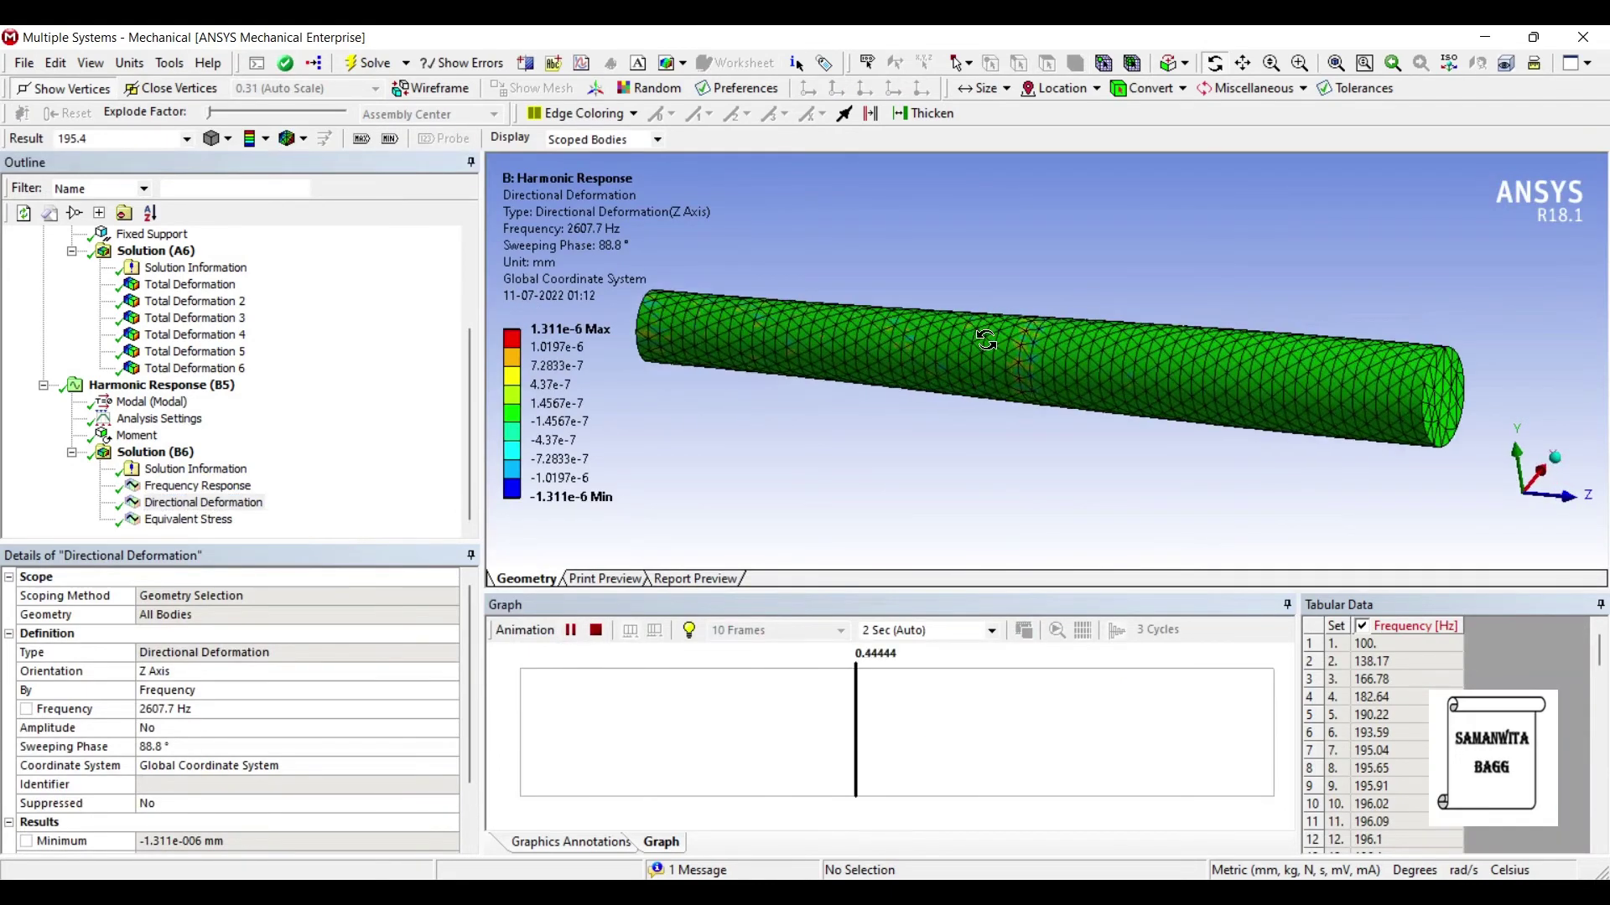
{"action": "left_click_drag", "start_coordinate": [985, 339], "coordinate": [805, 352]}
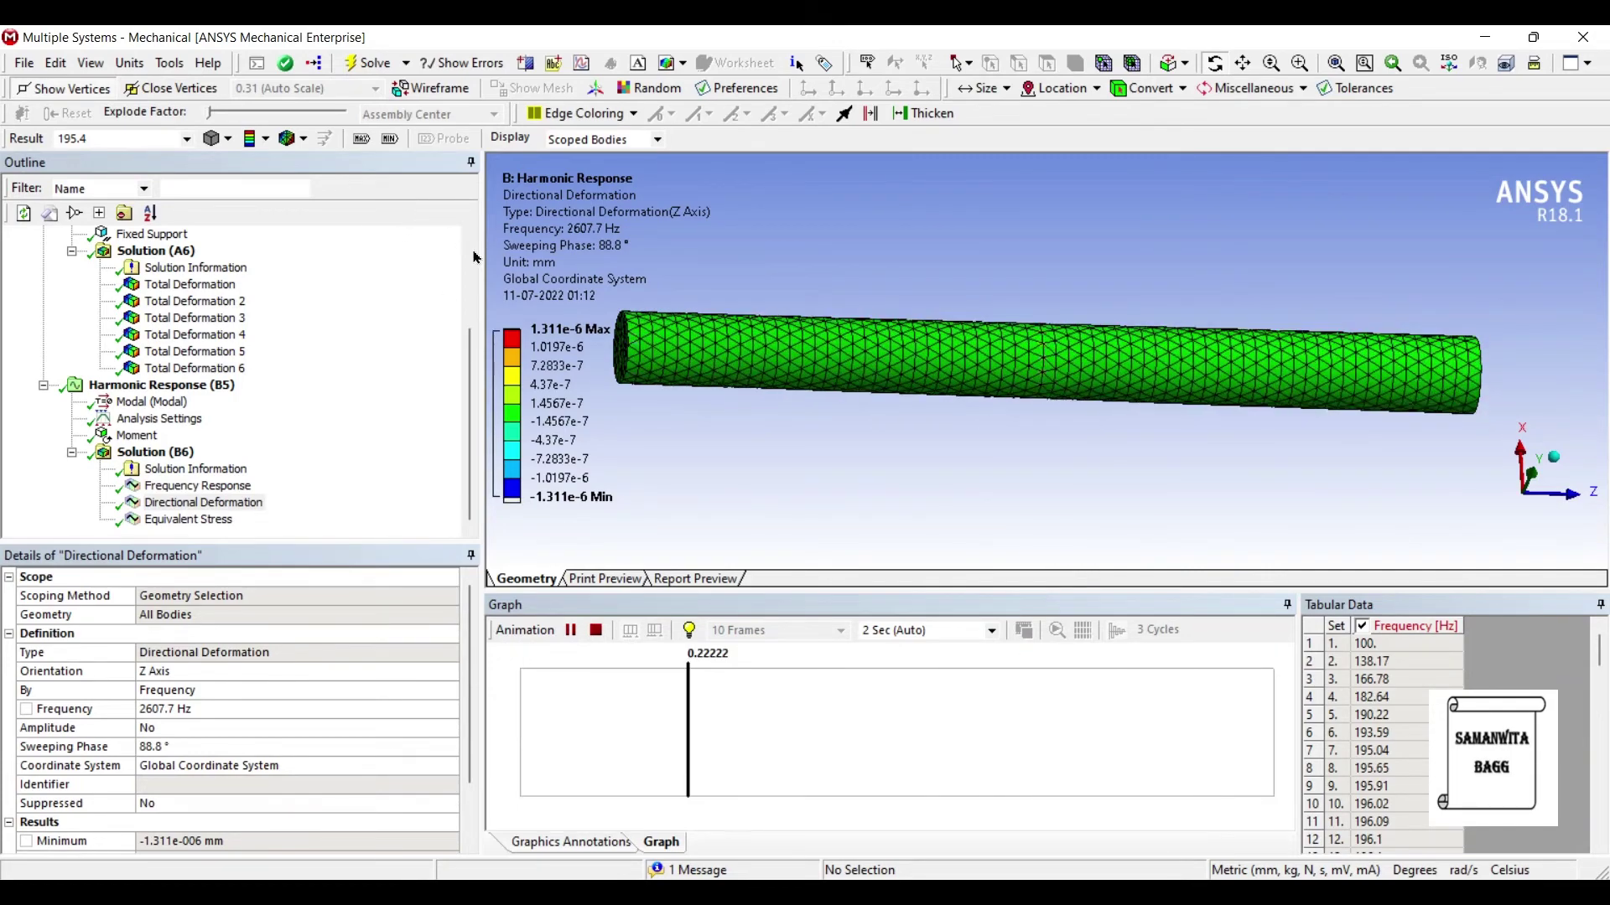
{"action": "scroll", "coordinate": [726, 320], "scroll_direction": "down", "scroll_amount": 2}
{"action": "left_click_drag", "start_coordinate": [726, 319], "coordinate": [692, 330]}
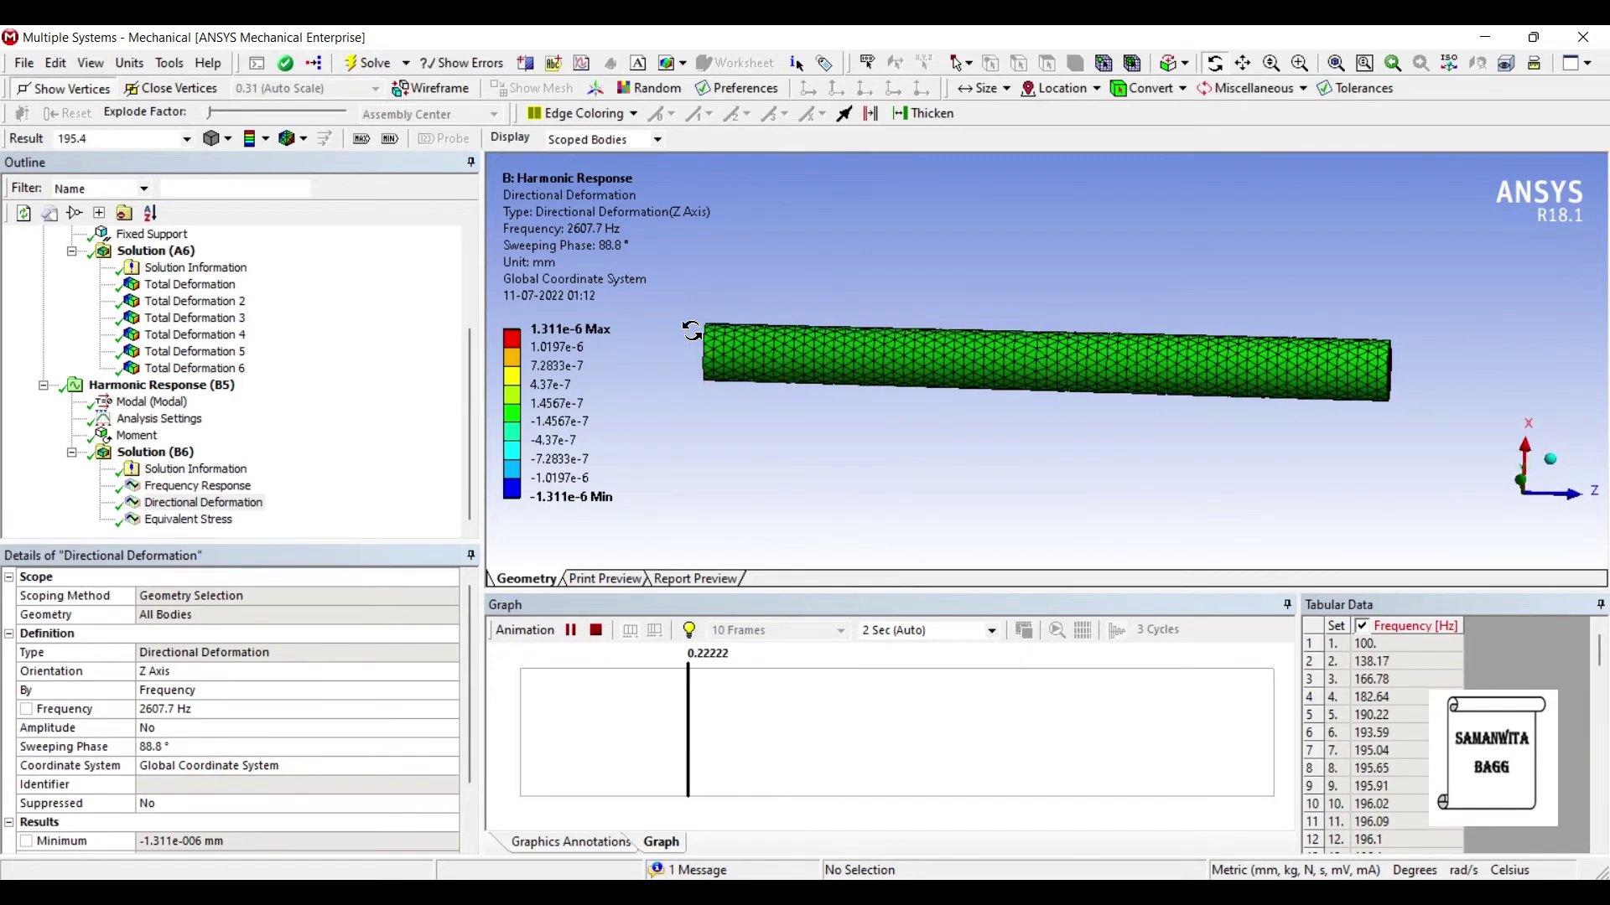
- Examine the Frequency Response curves and the tabulated frequency, amplitude and phase values around the peak
{"action": "left_click", "coordinate": [198, 485]}
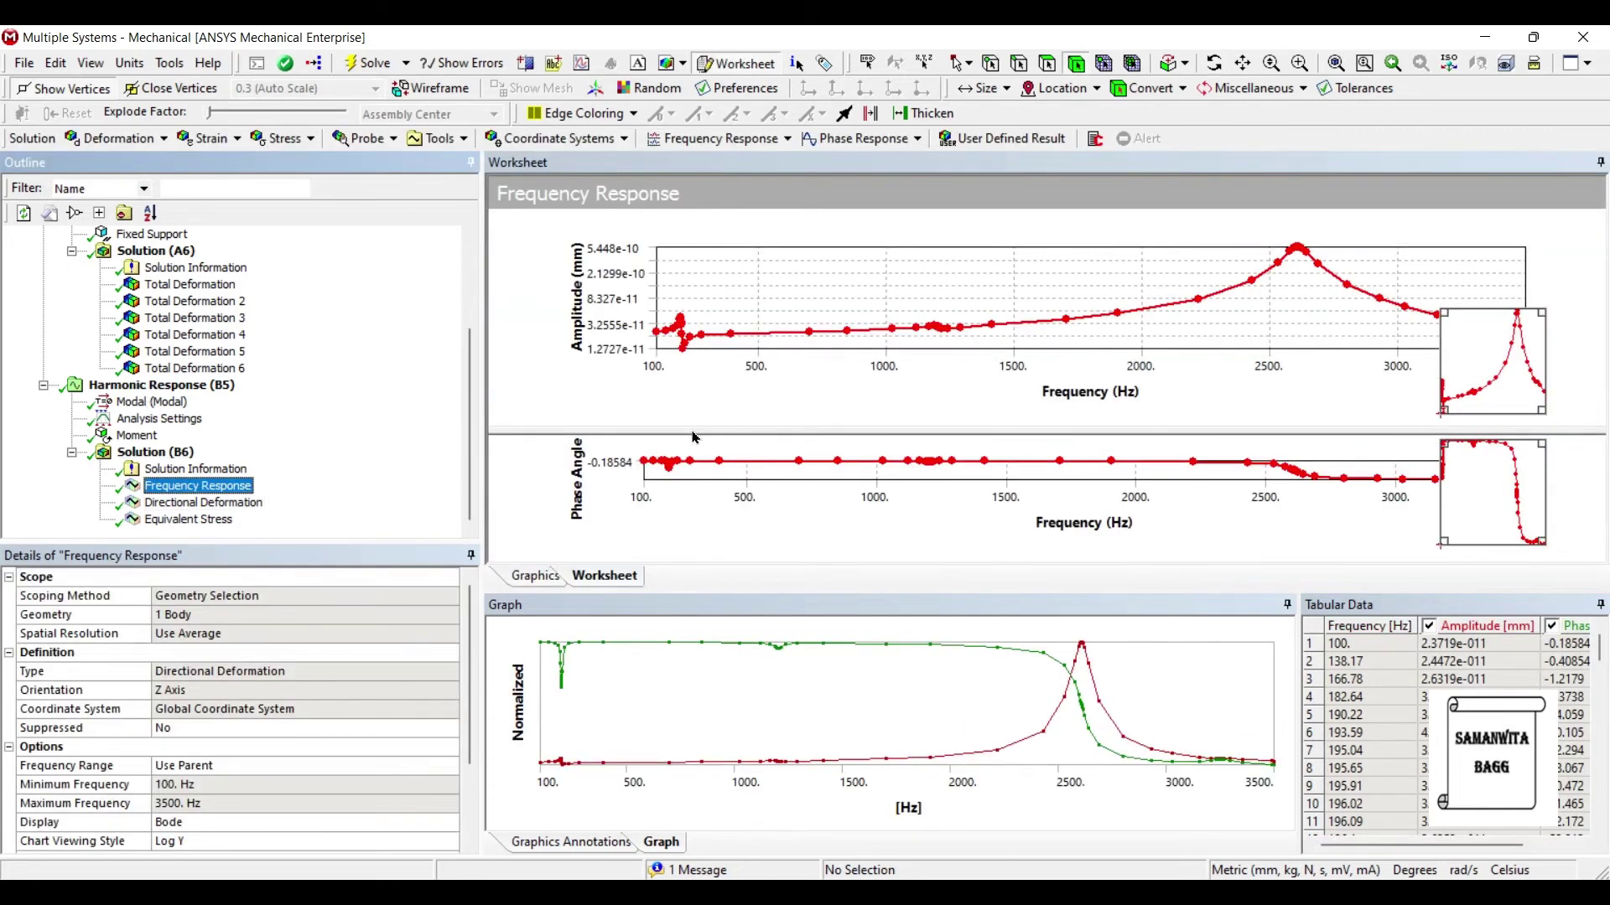
{"action": "left_click", "coordinate": [1116, 684]}
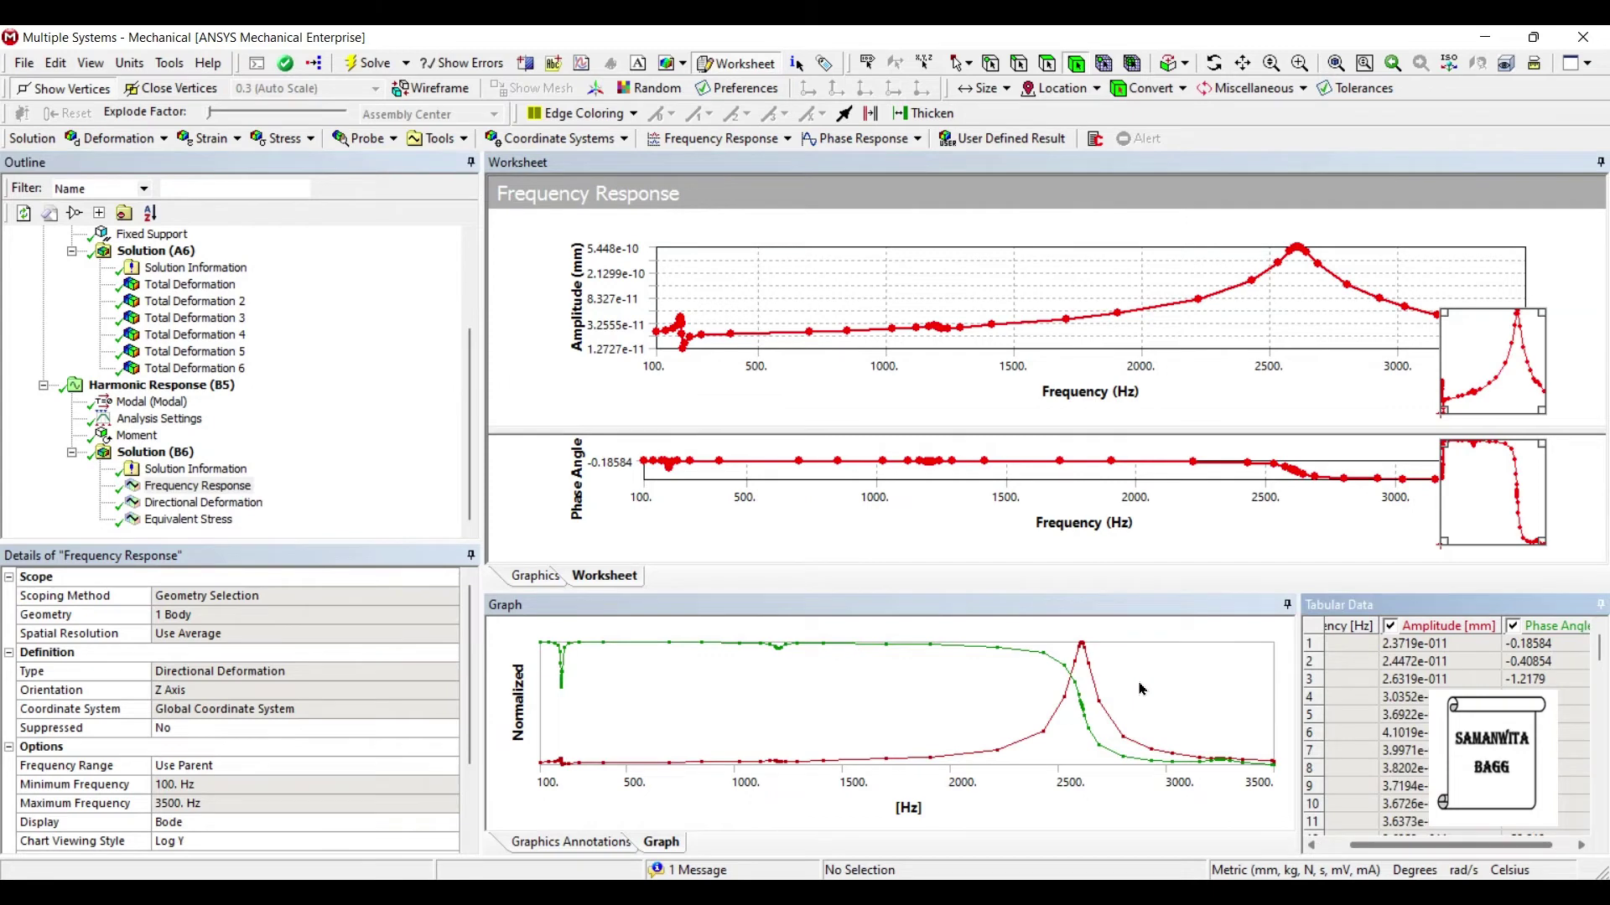
{"action": "scroll", "coordinate": [1136, 681], "scroll_direction": "down", "scroll_amount": 3}
{"action": "scroll", "coordinate": [1113, 594], "scroll_direction": "down", "scroll_amount": 14}
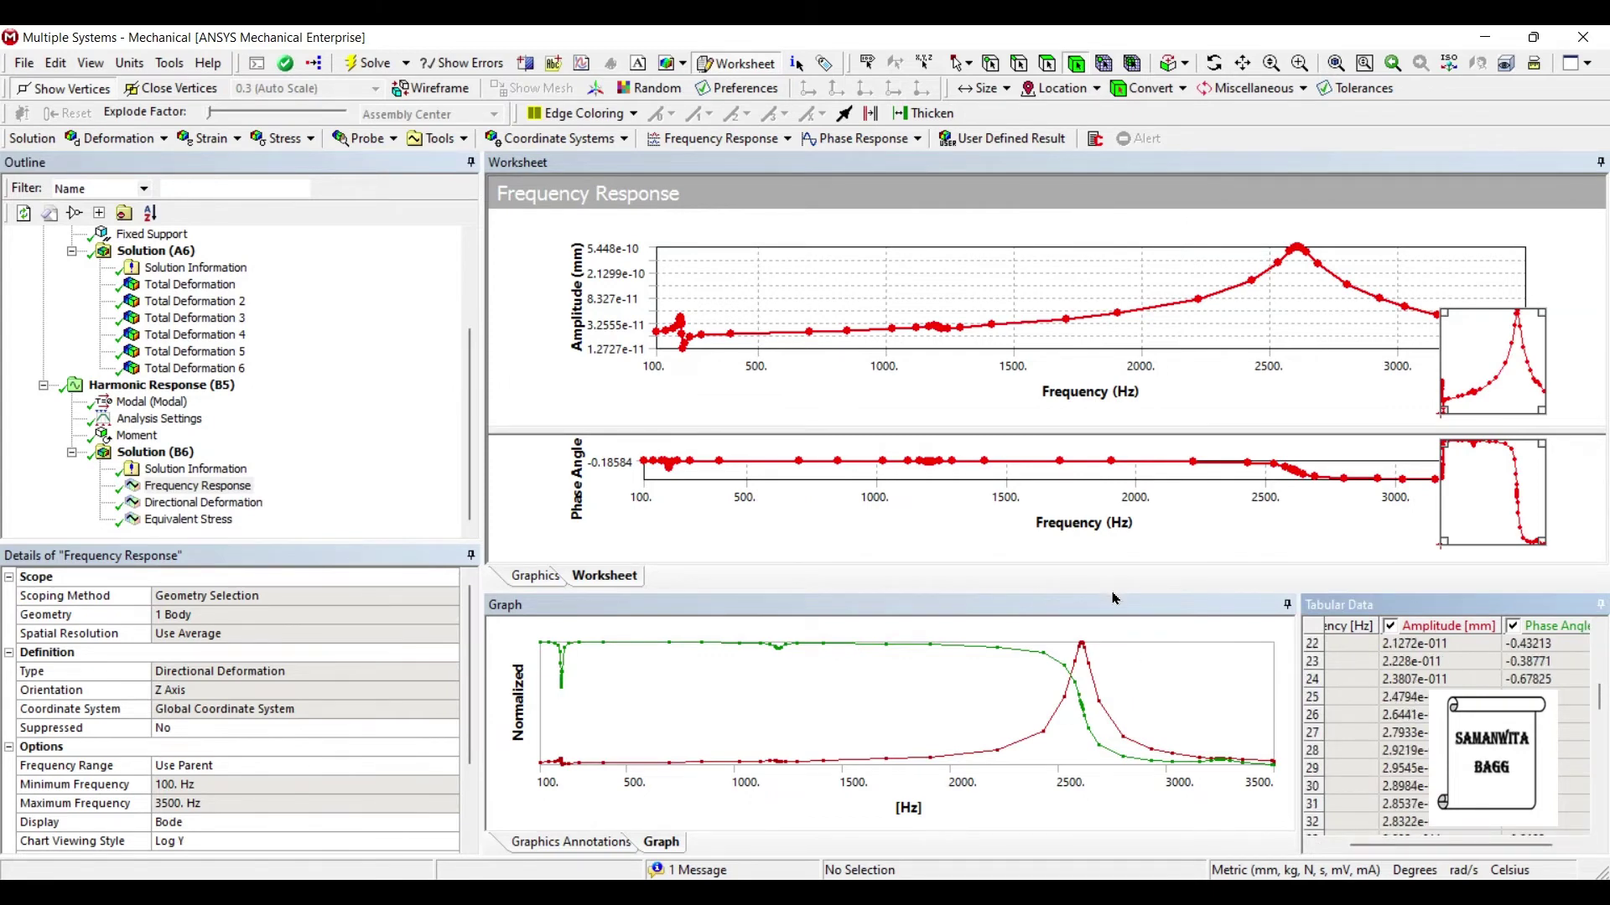
{"action": "scroll", "coordinate": [1115, 602], "scroll_direction": "down", "scroll_amount": 6}
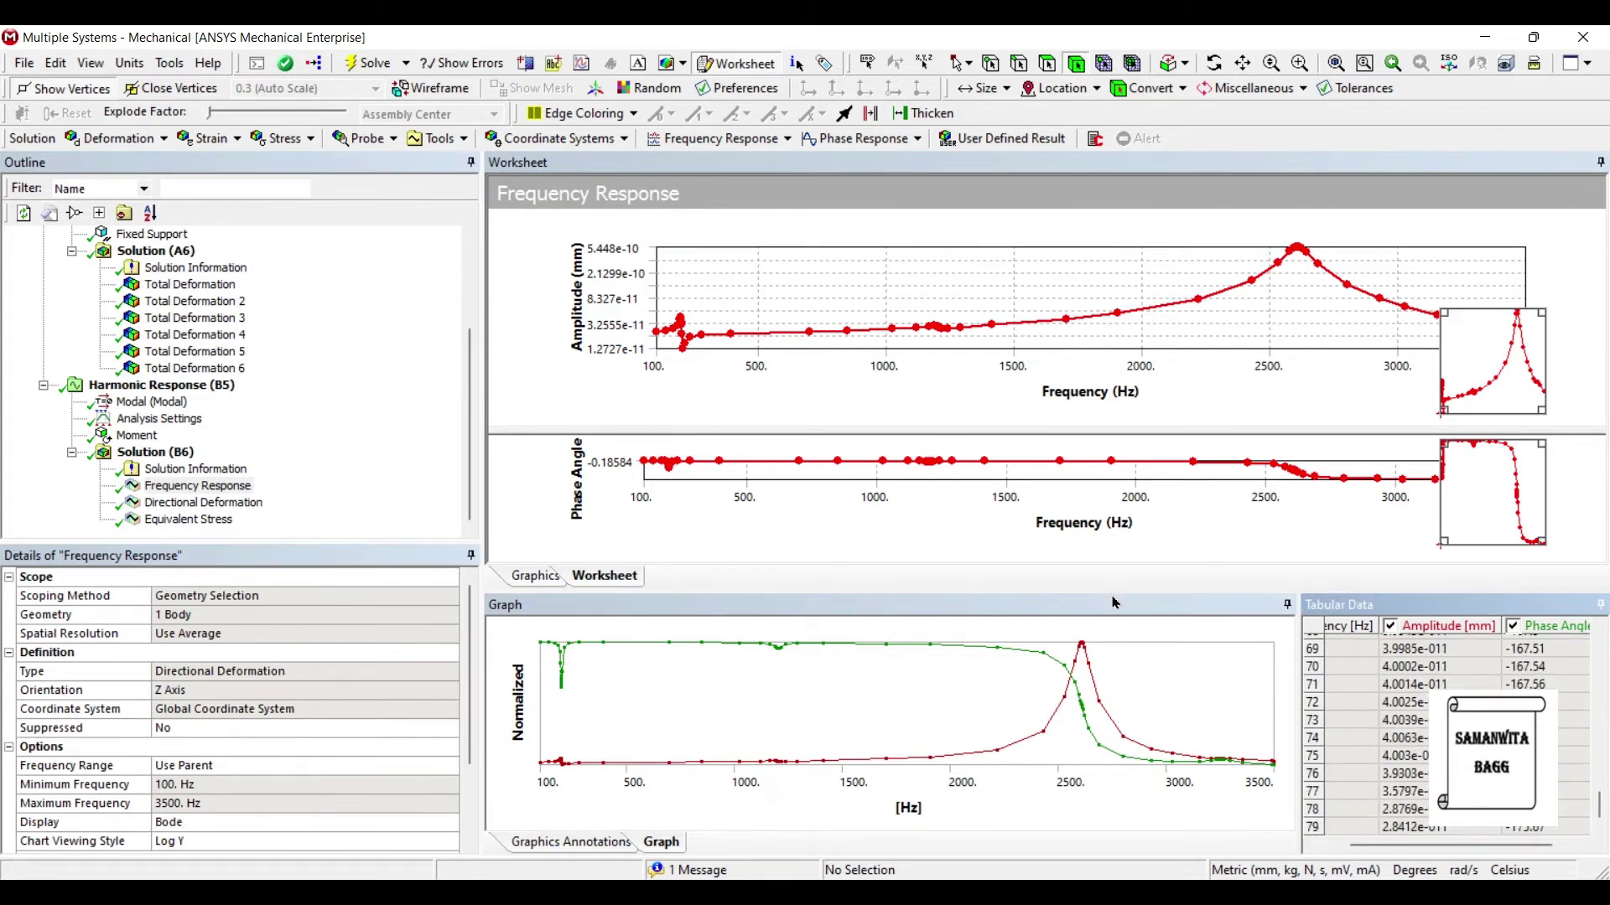
{"action": "scroll", "coordinate": [1115, 628], "scroll_direction": "up", "scroll_amount": 7}
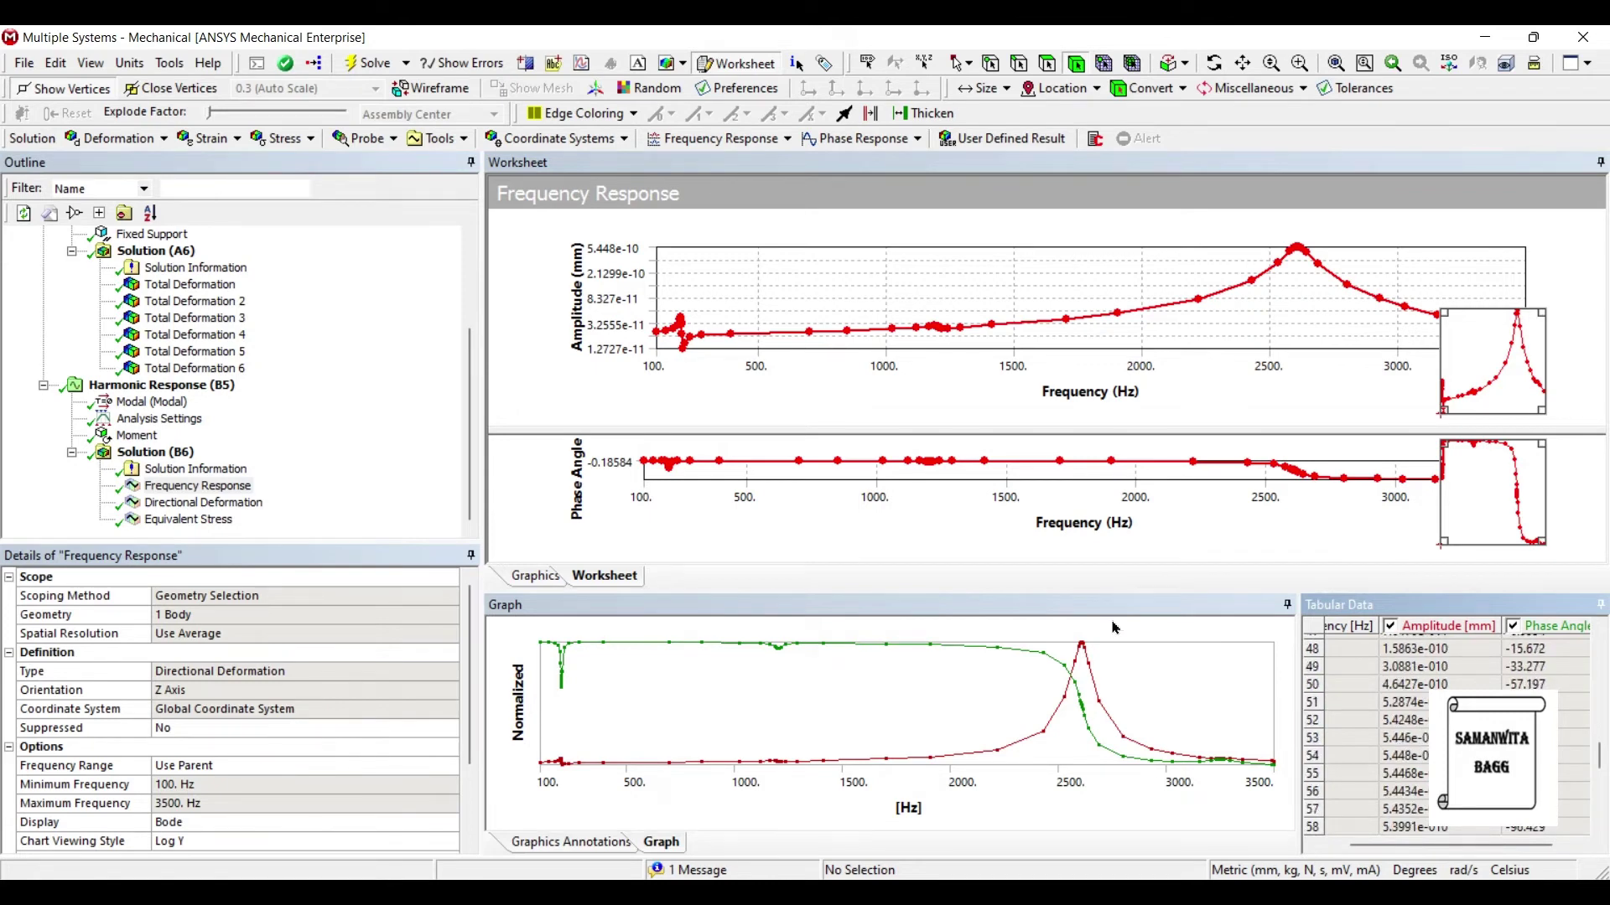
{"action": "left_click_drag", "start_coordinate": [1380, 845], "coordinate": [1327, 845]}
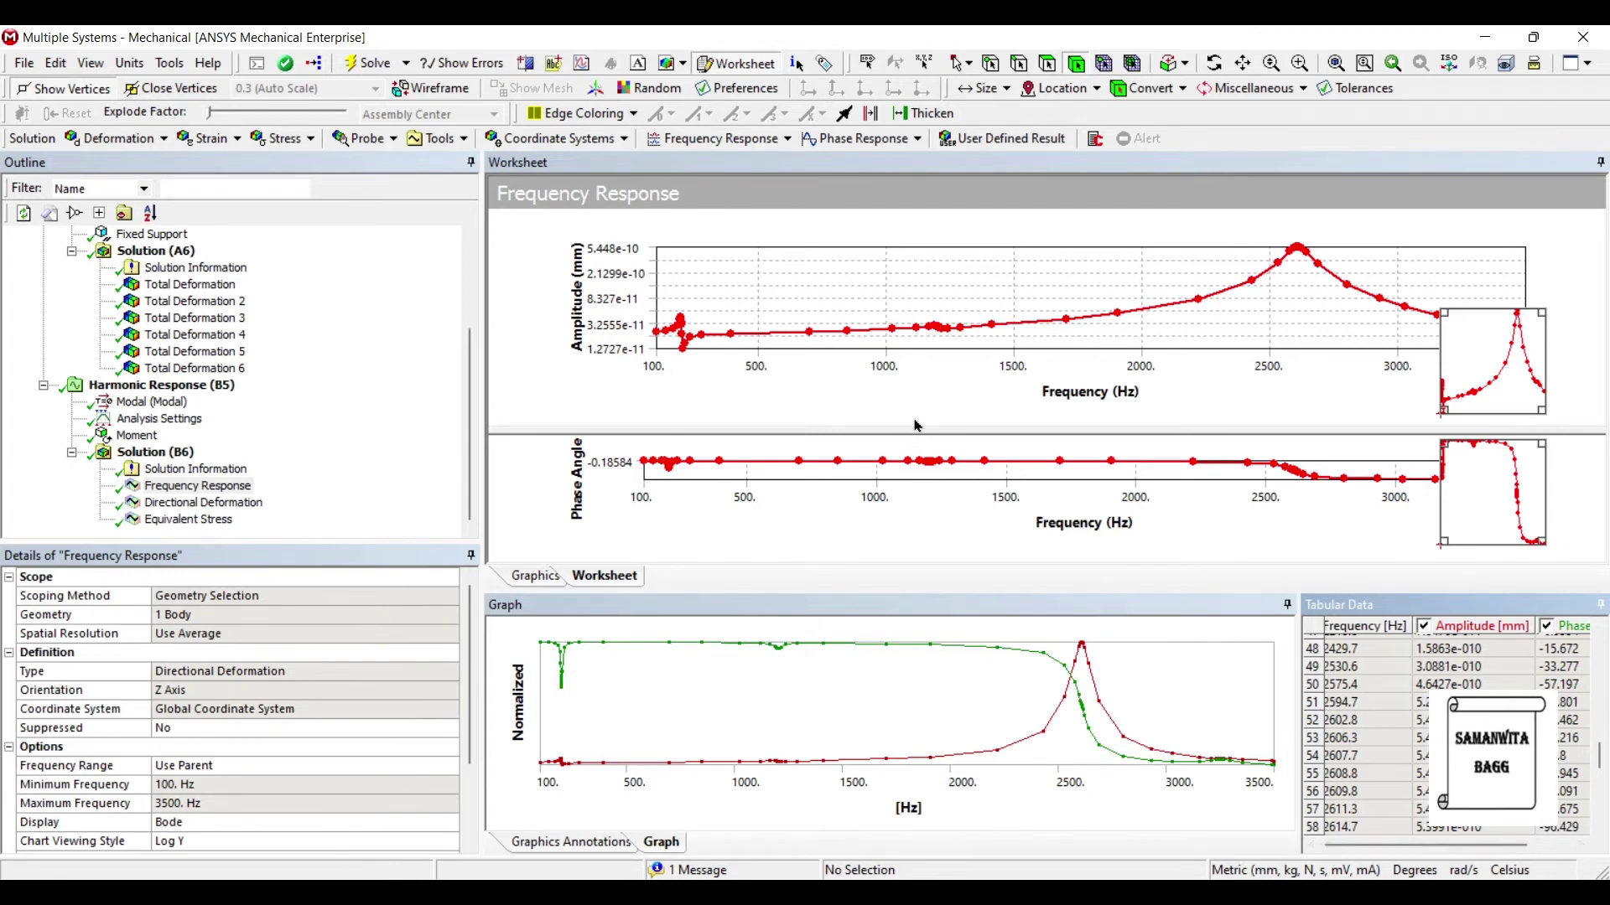
- Review the Directional Deformation result, then display and animate the Equivalent Stress contour
{"action": "left_click", "coordinate": [204, 503]}
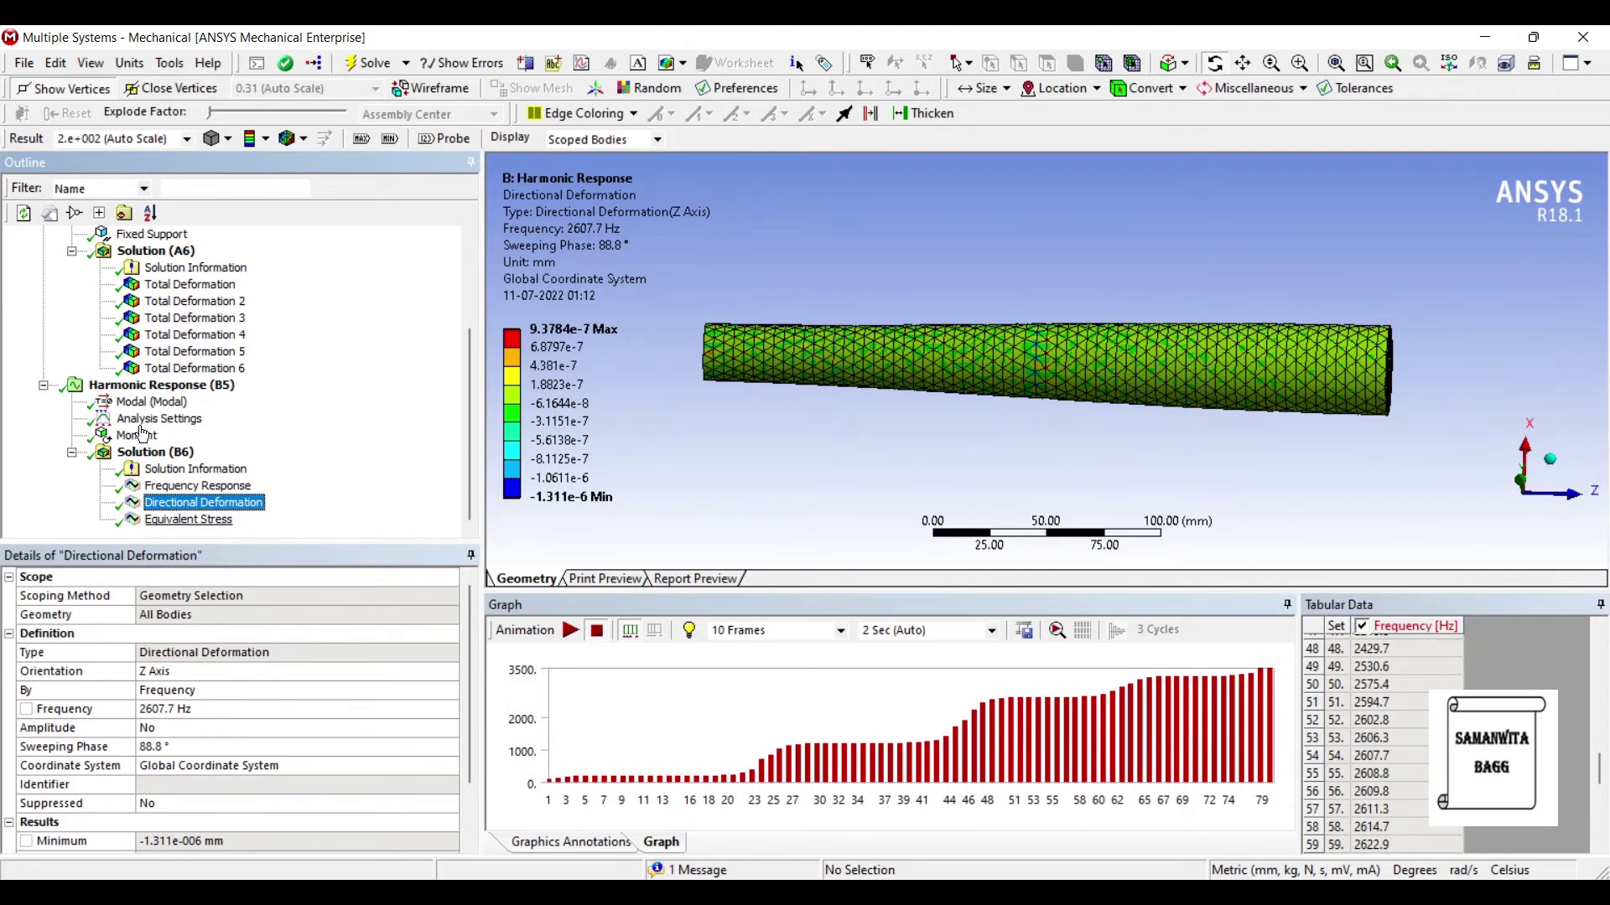
{"action": "key", "text": "Down"}
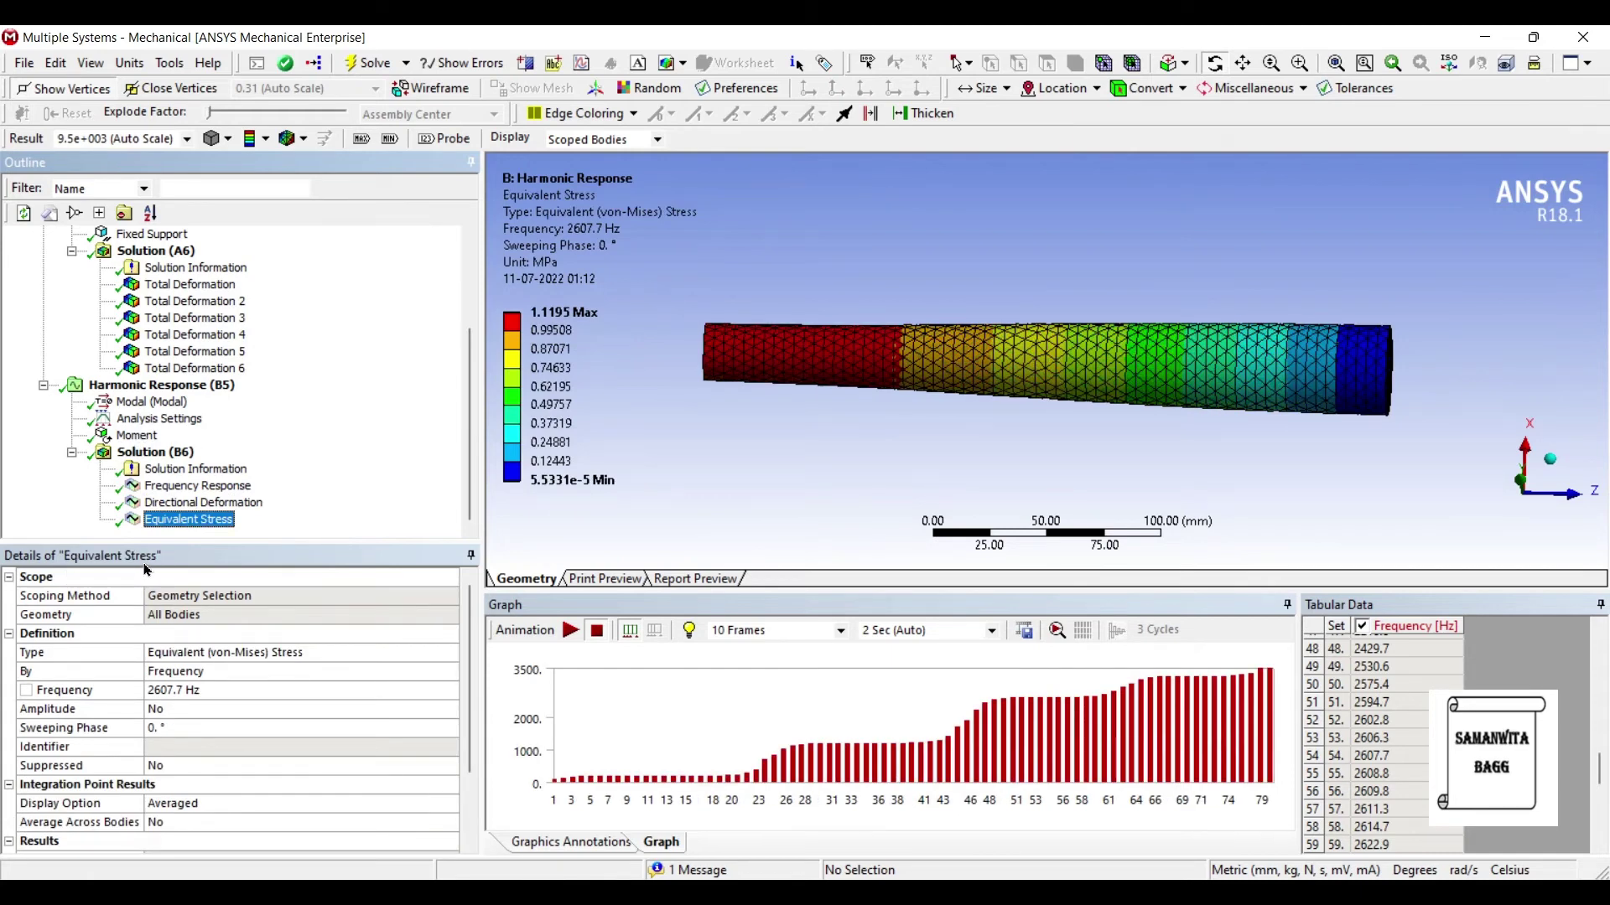
{"action": "left_click", "coordinate": [570, 629]}
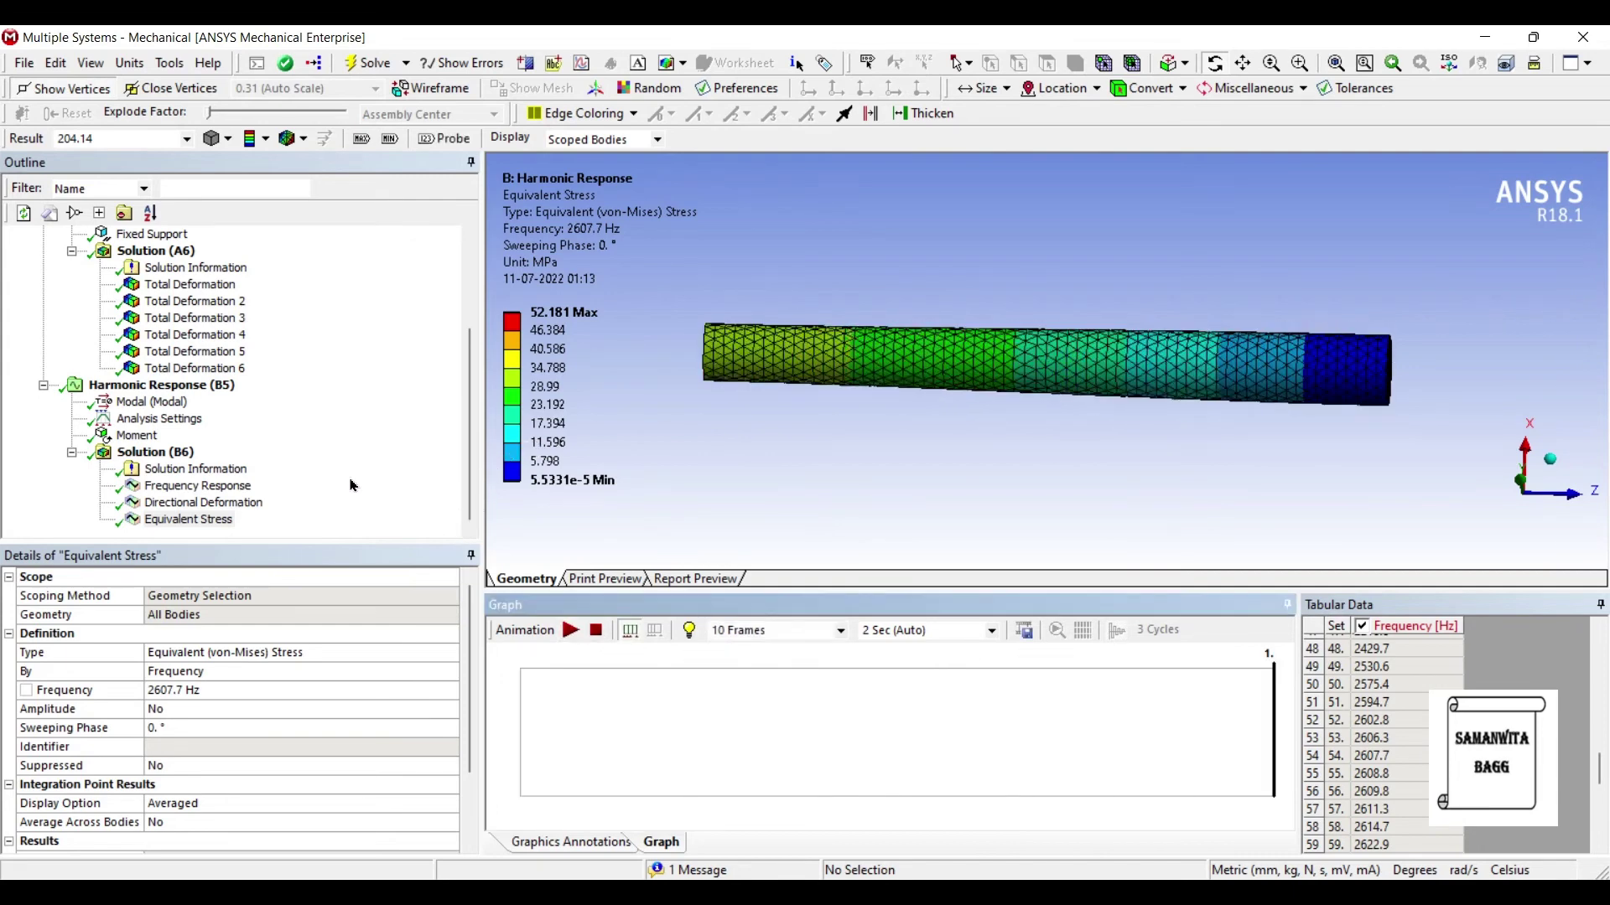
- Insert a Fatigue Tool in the harmonic response solution
{"action": "right_click", "coordinate": [166, 452]}
{"action": "key", "text": "Right"}
{"action": "key", "text": "Down"}
{"action": "key", "text": "Down"}
{"action": "key", "text": "Down"}
{"action": "key", "text": "Down"}
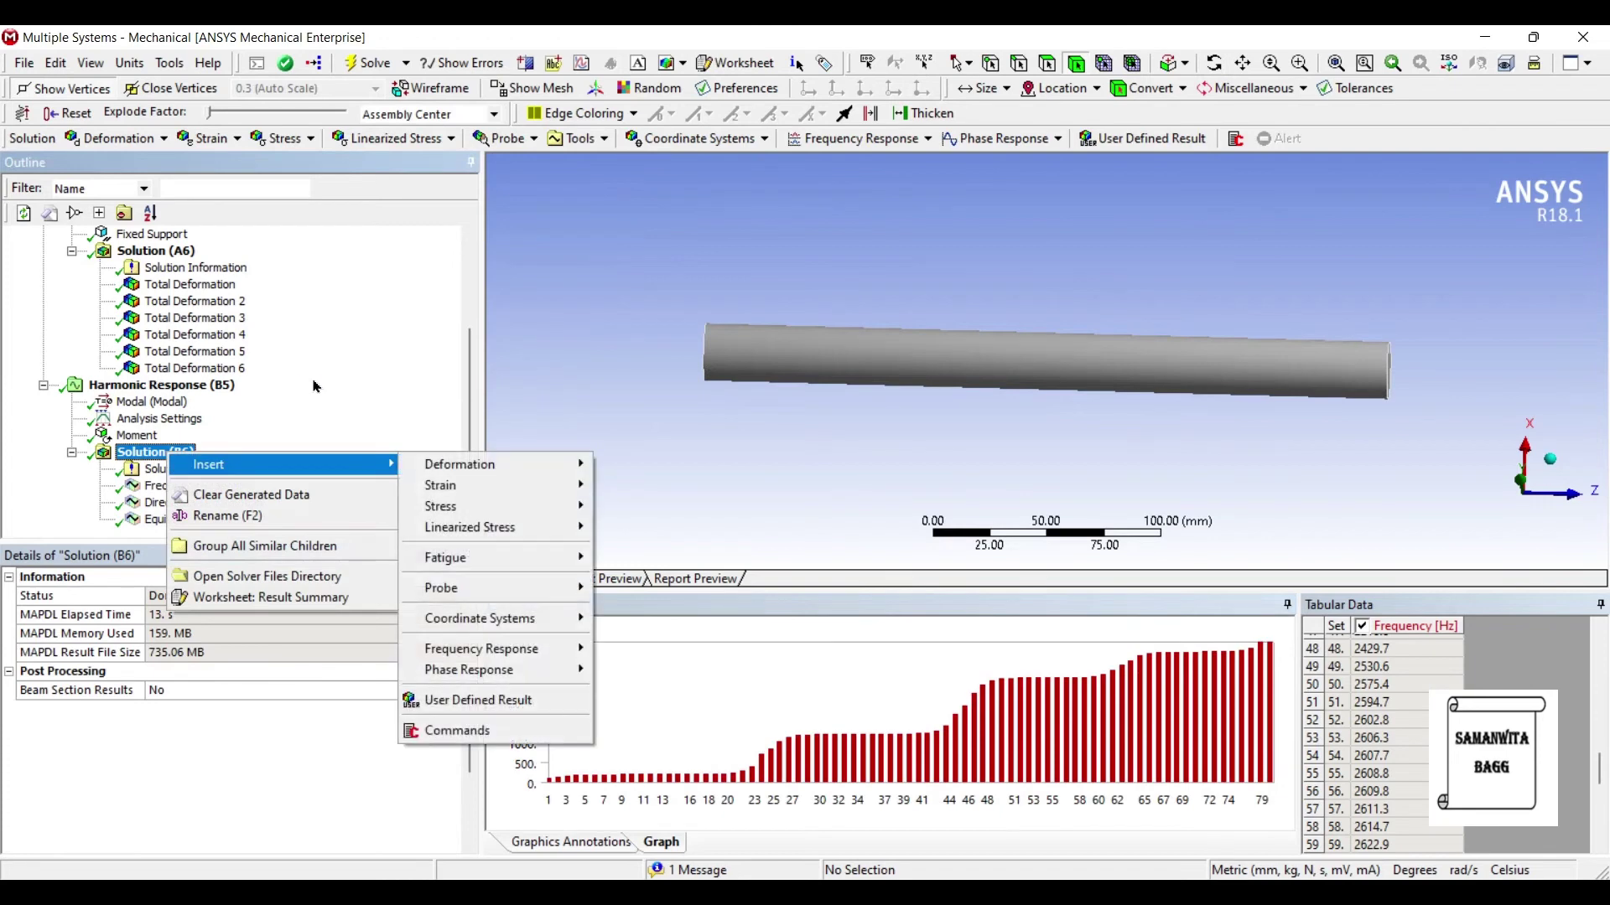
{"action": "key", "text": "Right"}
{"action": "key", "text": "Return"}
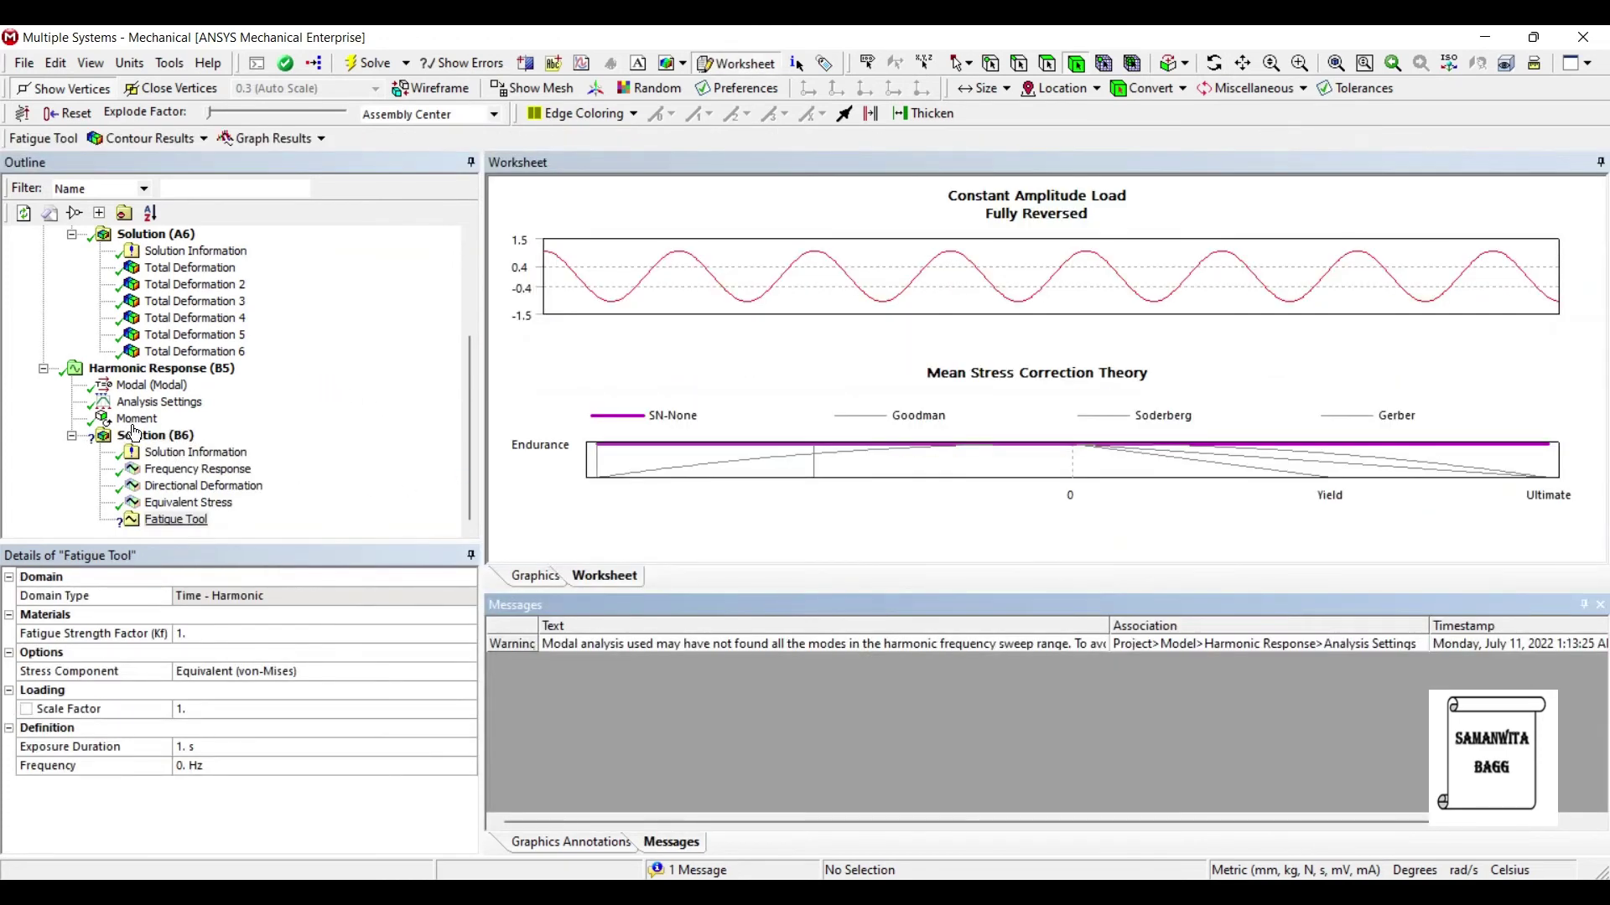
- Add a Life result for all bodies to the Fatigue Tool
{"action": "key", "text": "shift+F10"}
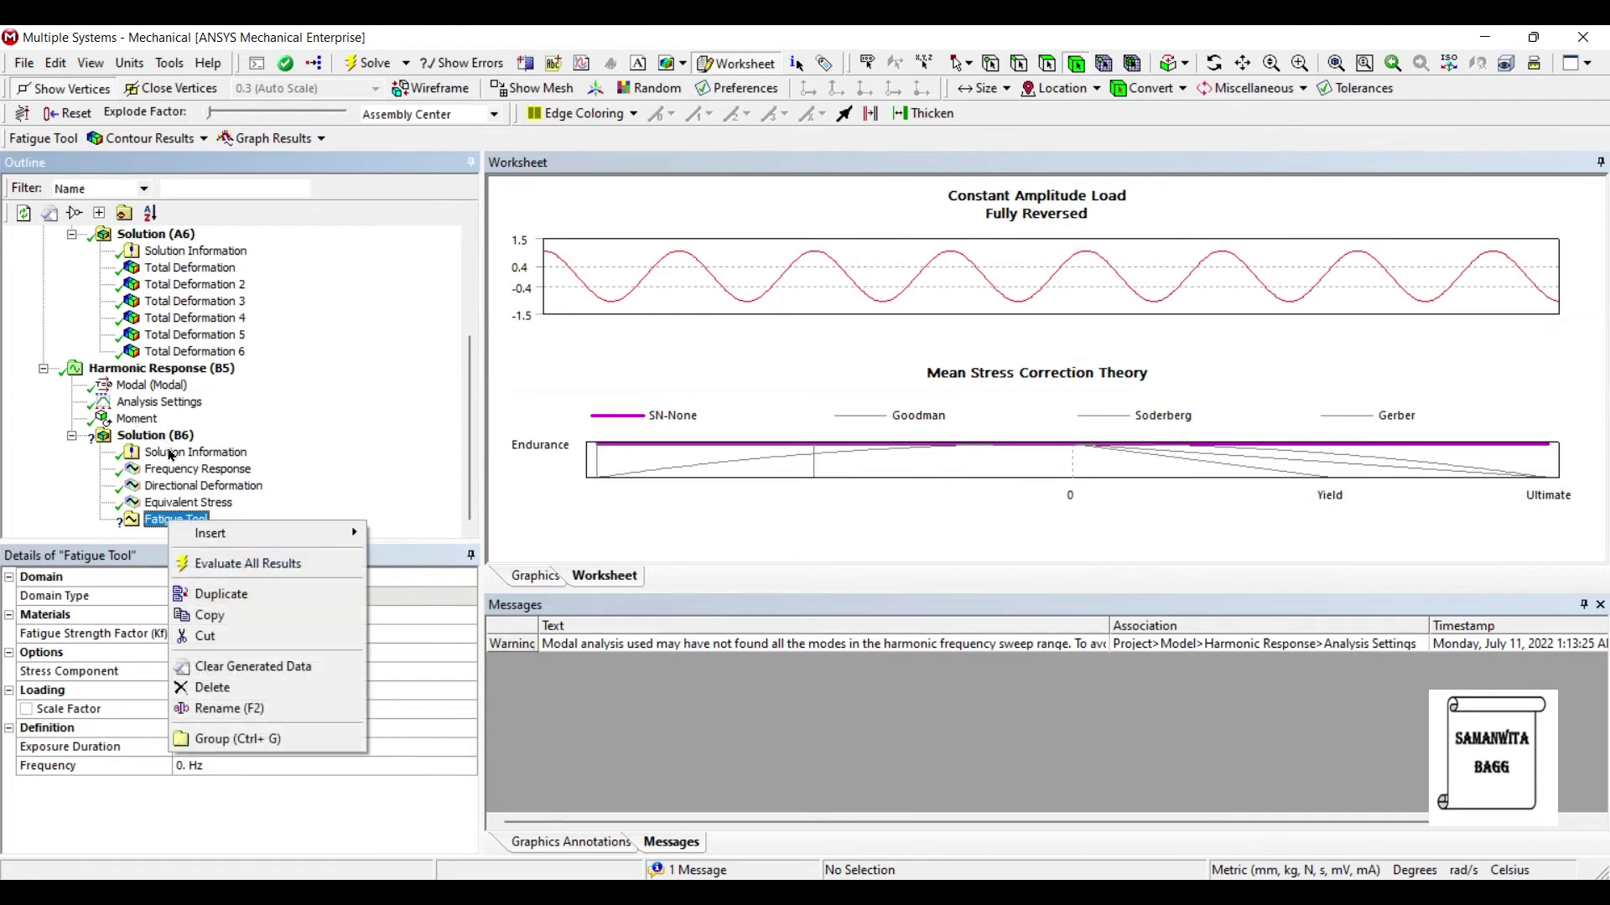
{"action": "key", "text": "Right"}
{"action": "key", "text": "Down"}
{"action": "key", "text": "Down"}
{"action": "key", "text": "Down"}
{"action": "key", "text": "Up"}
{"action": "key", "text": "Up"}
{"action": "key", "text": "Up"}
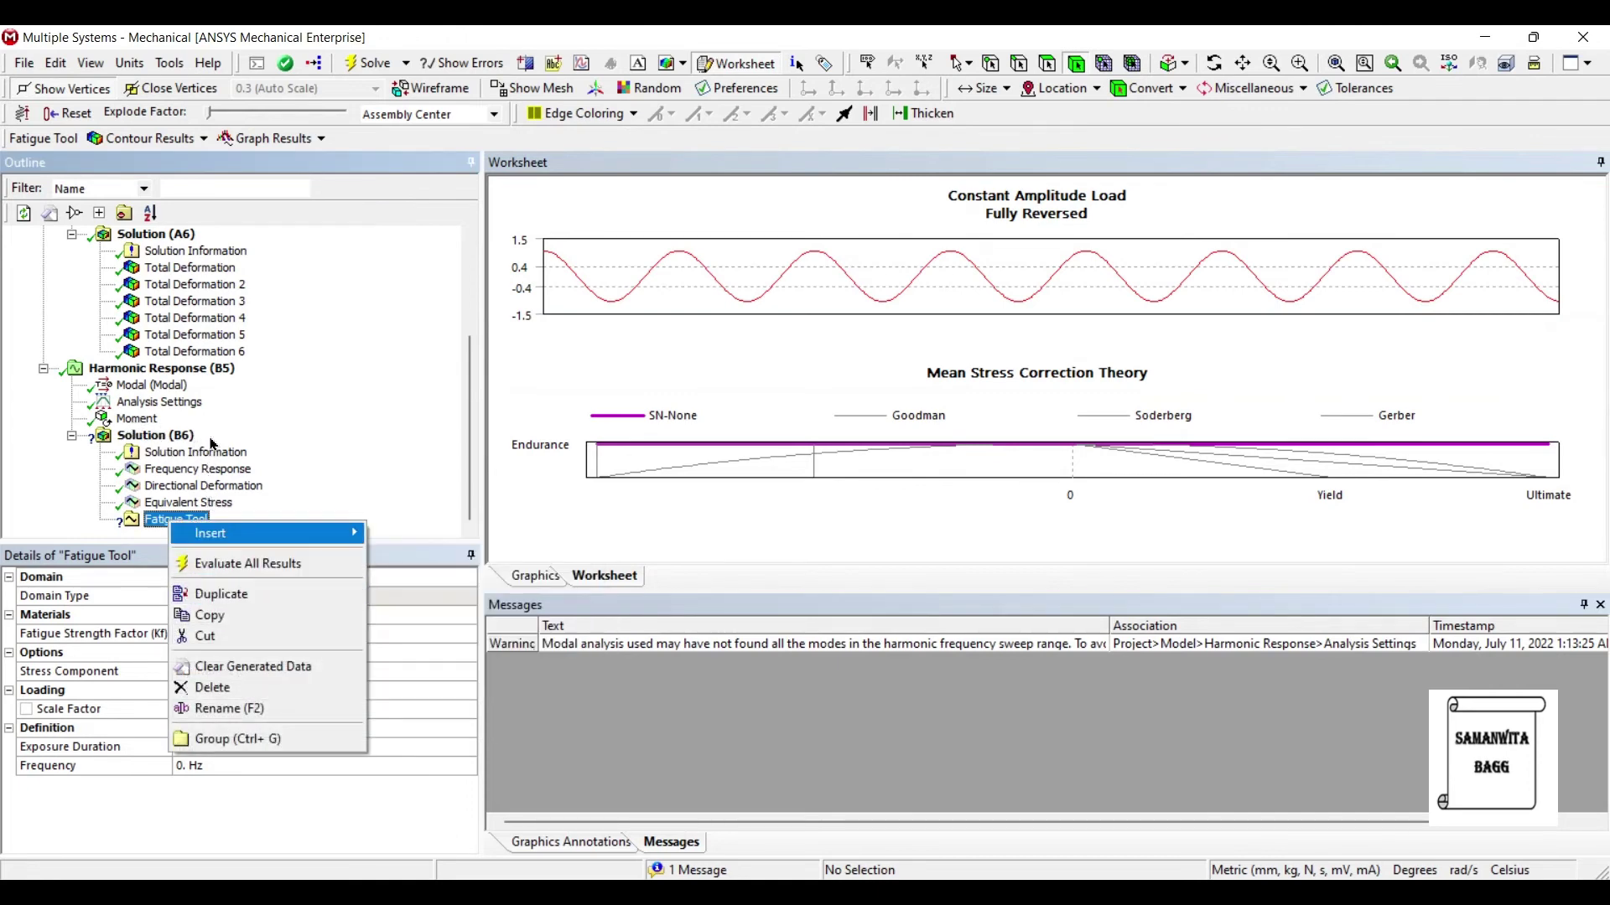
{"action": "key", "text": "Right"}
{"action": "key", "text": "Right"}
{"action": "key", "text": "Return"}
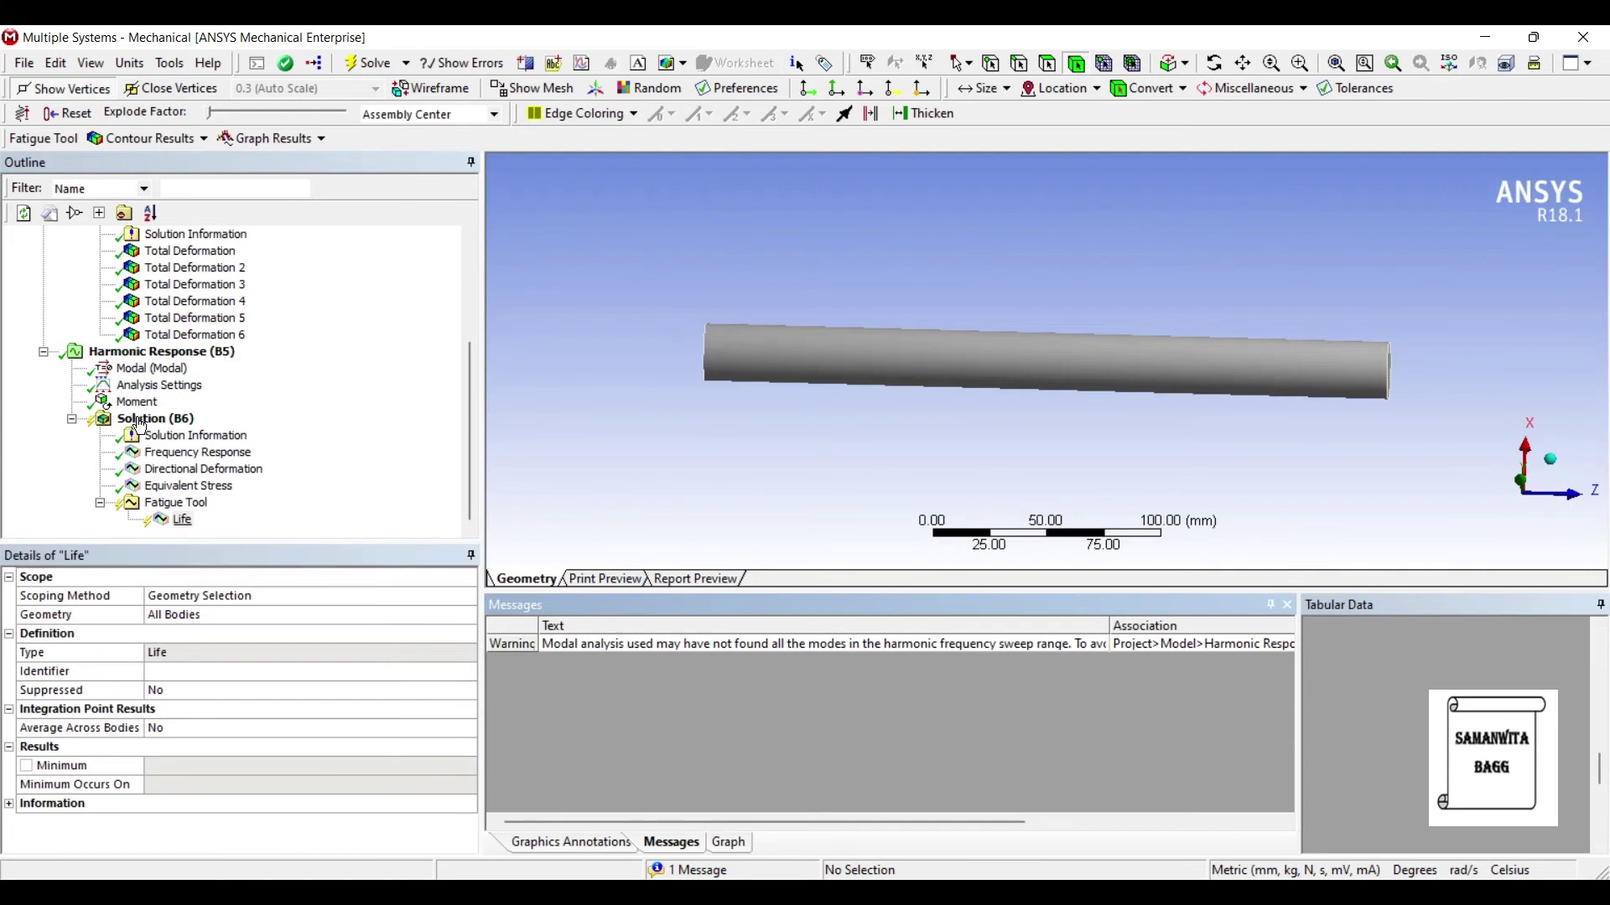
- Add a Safety Factor result to the Fatigue Tool and evaluate the harmonic response solution
{"action": "key", "text": "Up"}
{"action": "key", "text": "shift+F10"}
{"action": "key", "text": "Right"}
{"action": "key", "text": "Down"}
{"action": "key", "text": "Down"}
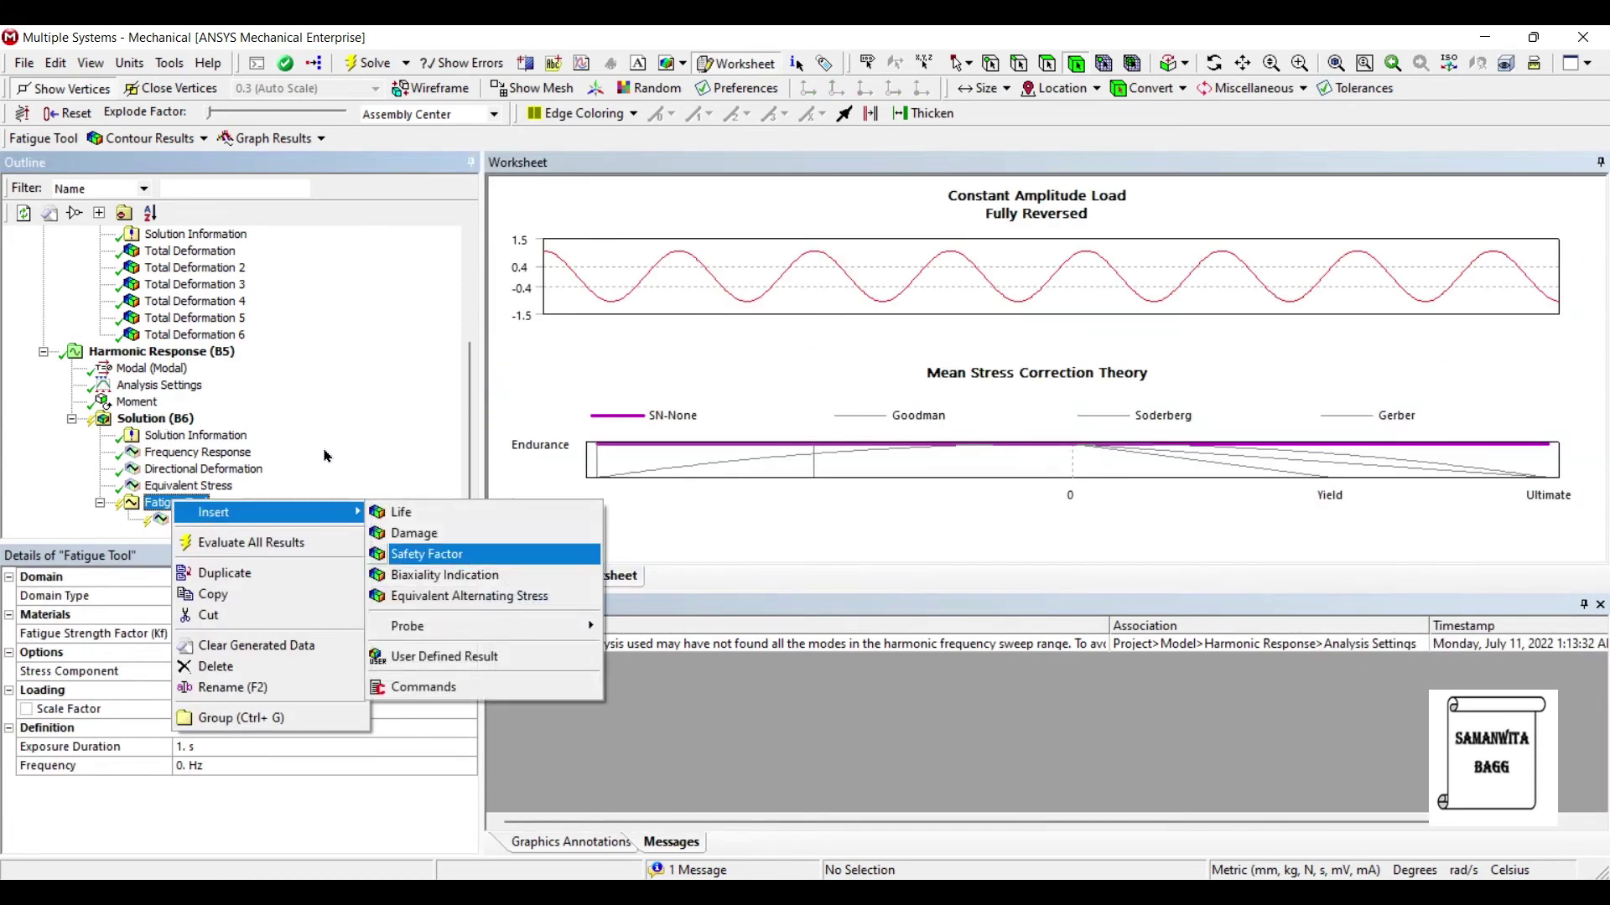
{"action": "key", "text": "Return"}
{"action": "left_click", "coordinate": [138, 403]}
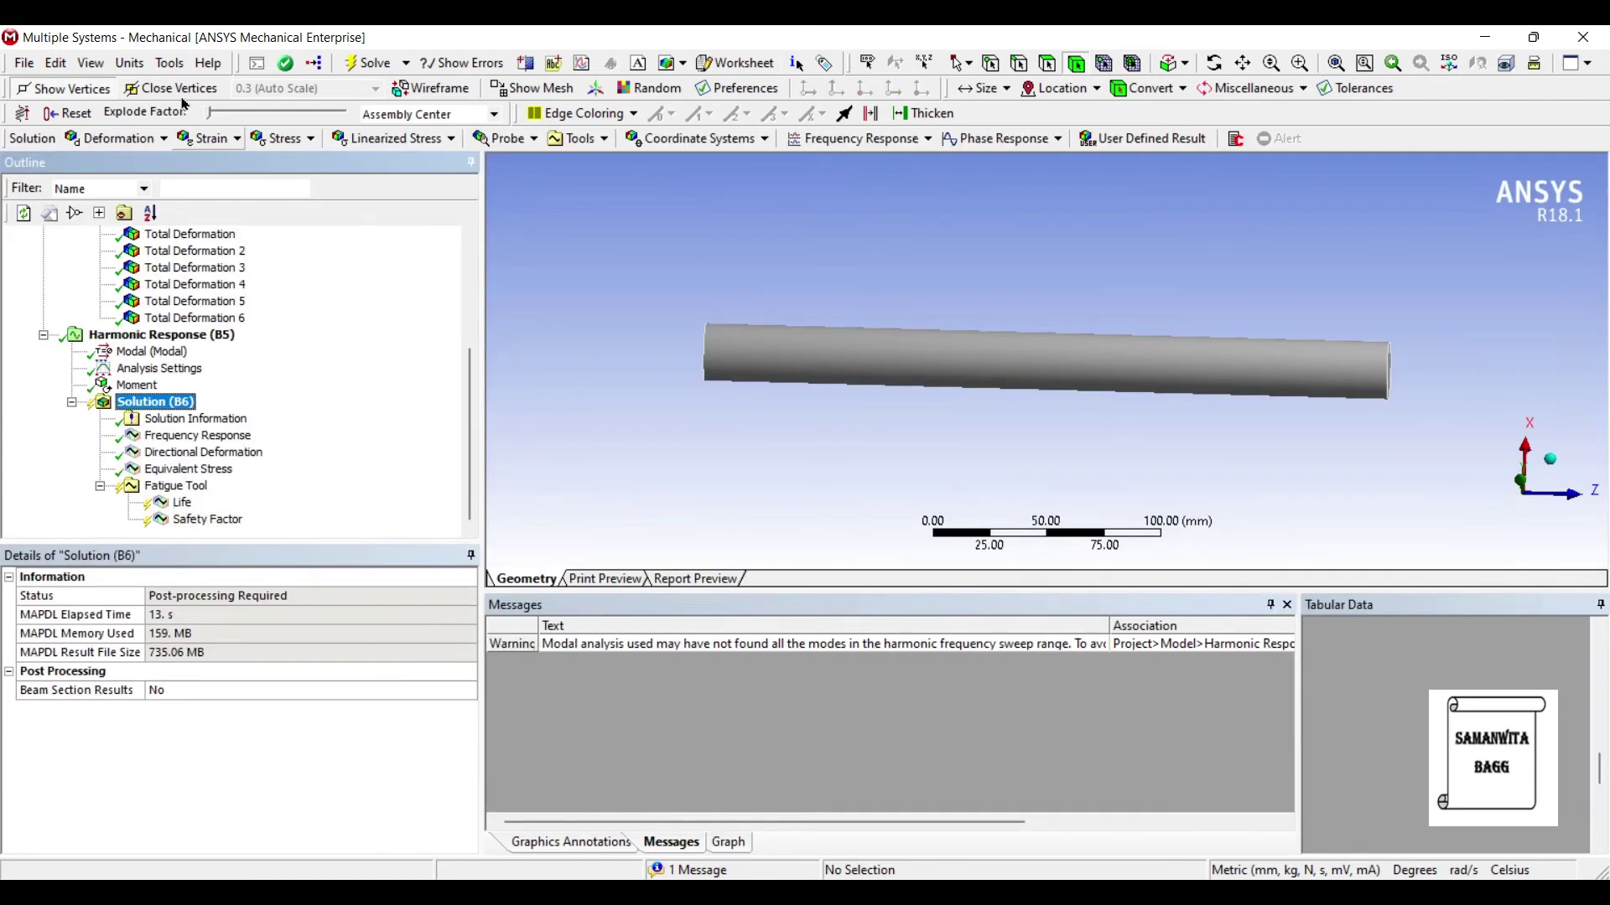
{"action": "left_click", "coordinate": [369, 63]}
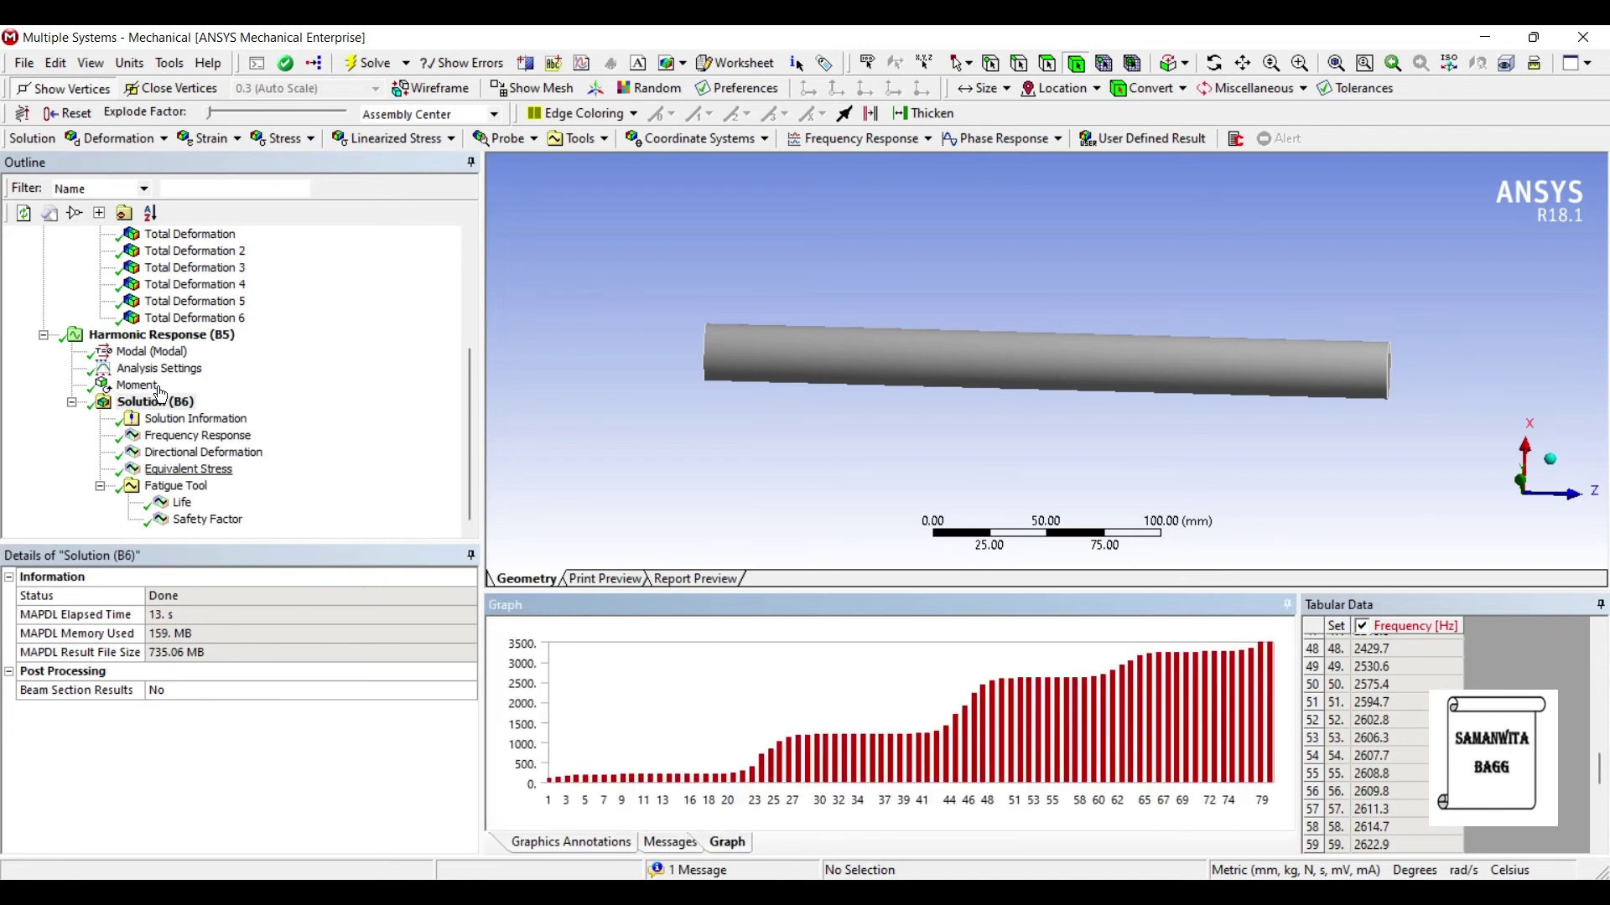
- Inspect the fatigue Life and Safety Factor contours and their minimum values
{"action": "left_click", "coordinate": [182, 502]}
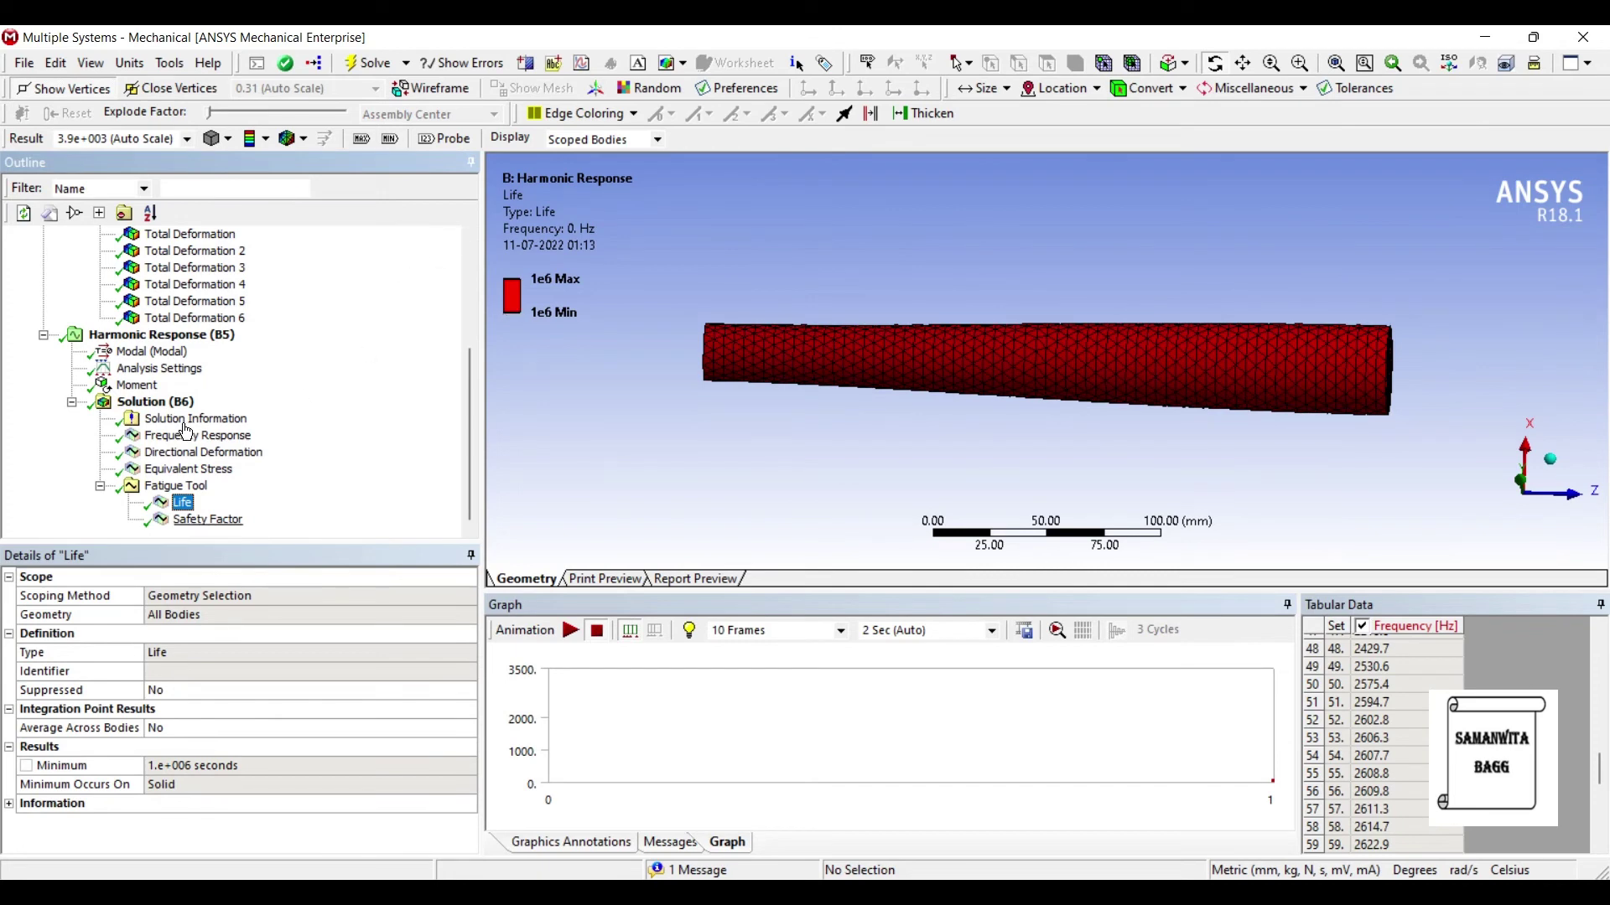
{"action": "left_click", "coordinate": [201, 519]}
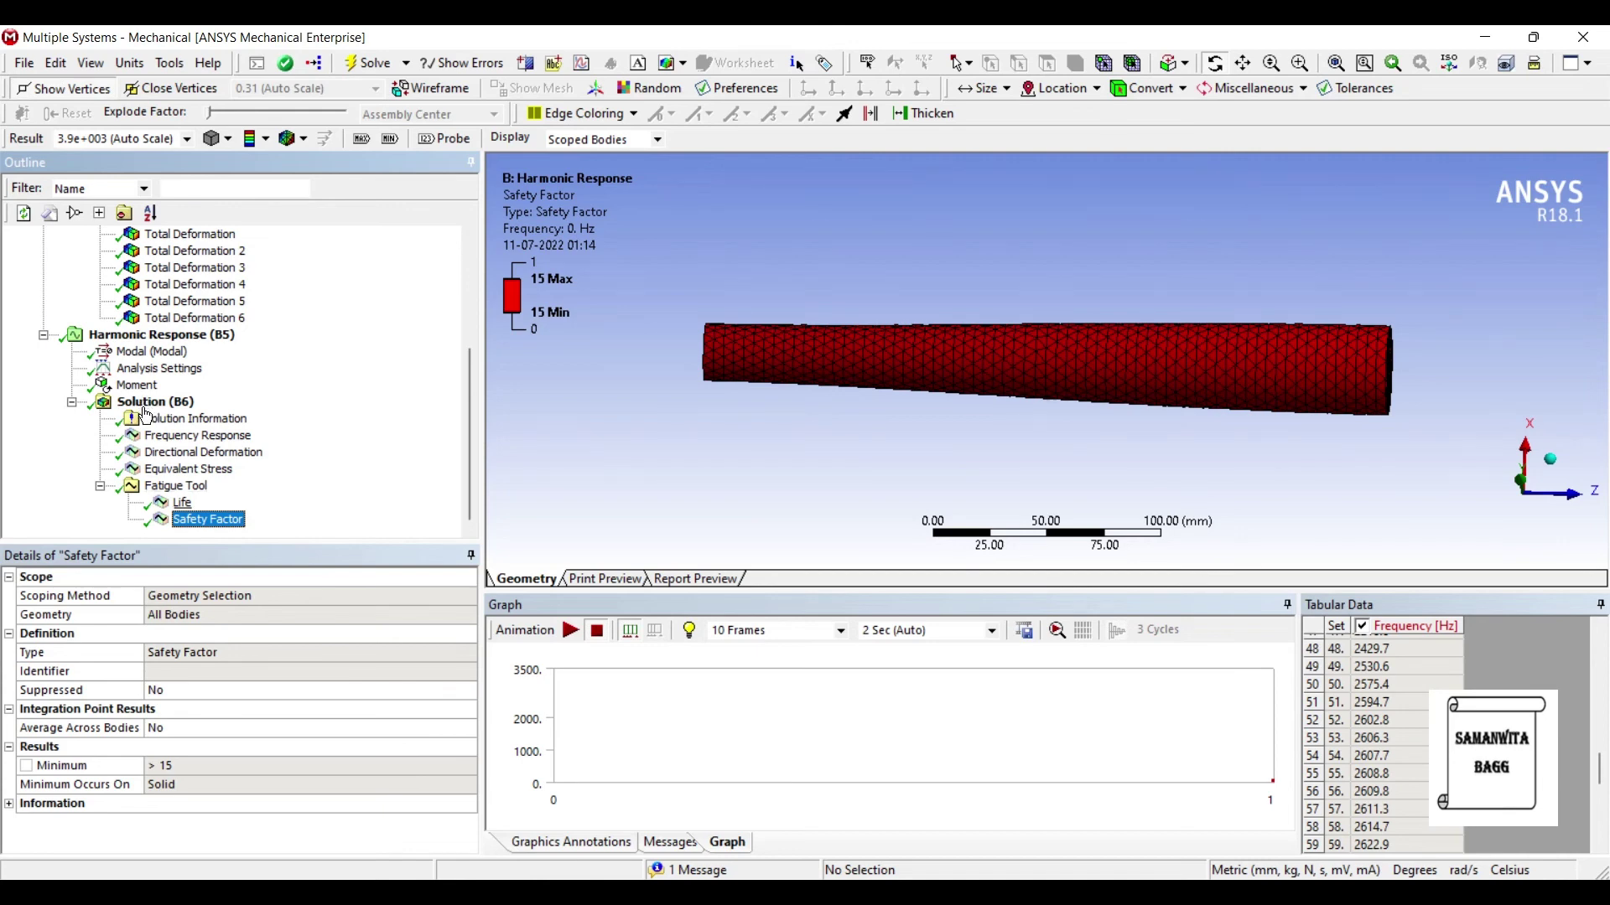
{"action": "key", "text": "Up"}
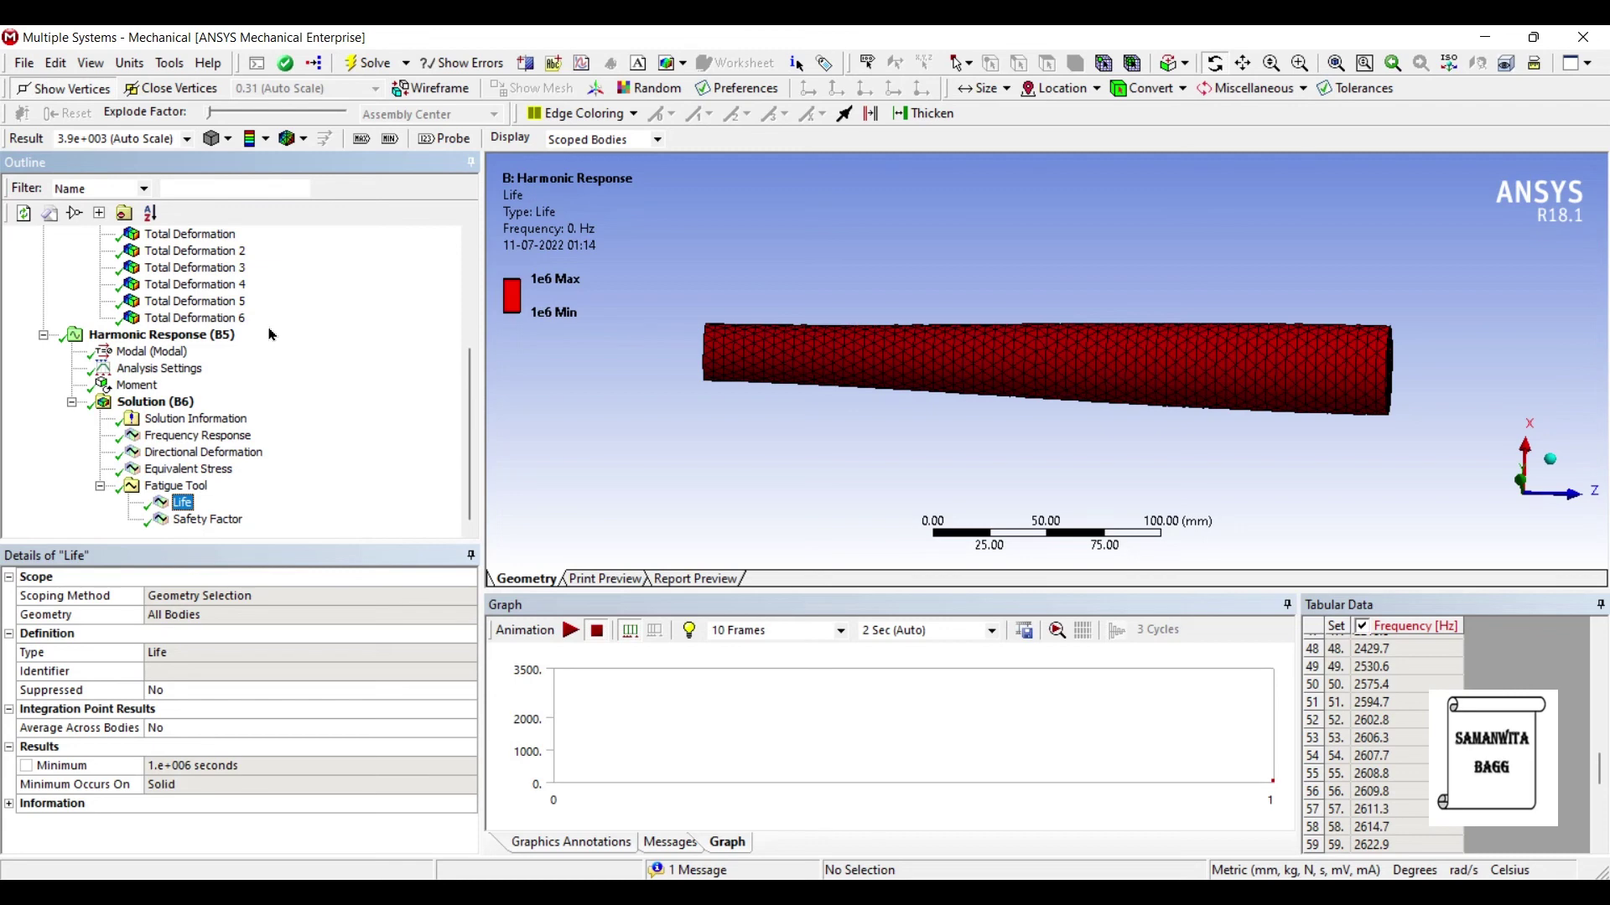
{"action": "scroll", "coordinate": [272, 358], "scroll_direction": "up", "scroll_amount": 3}
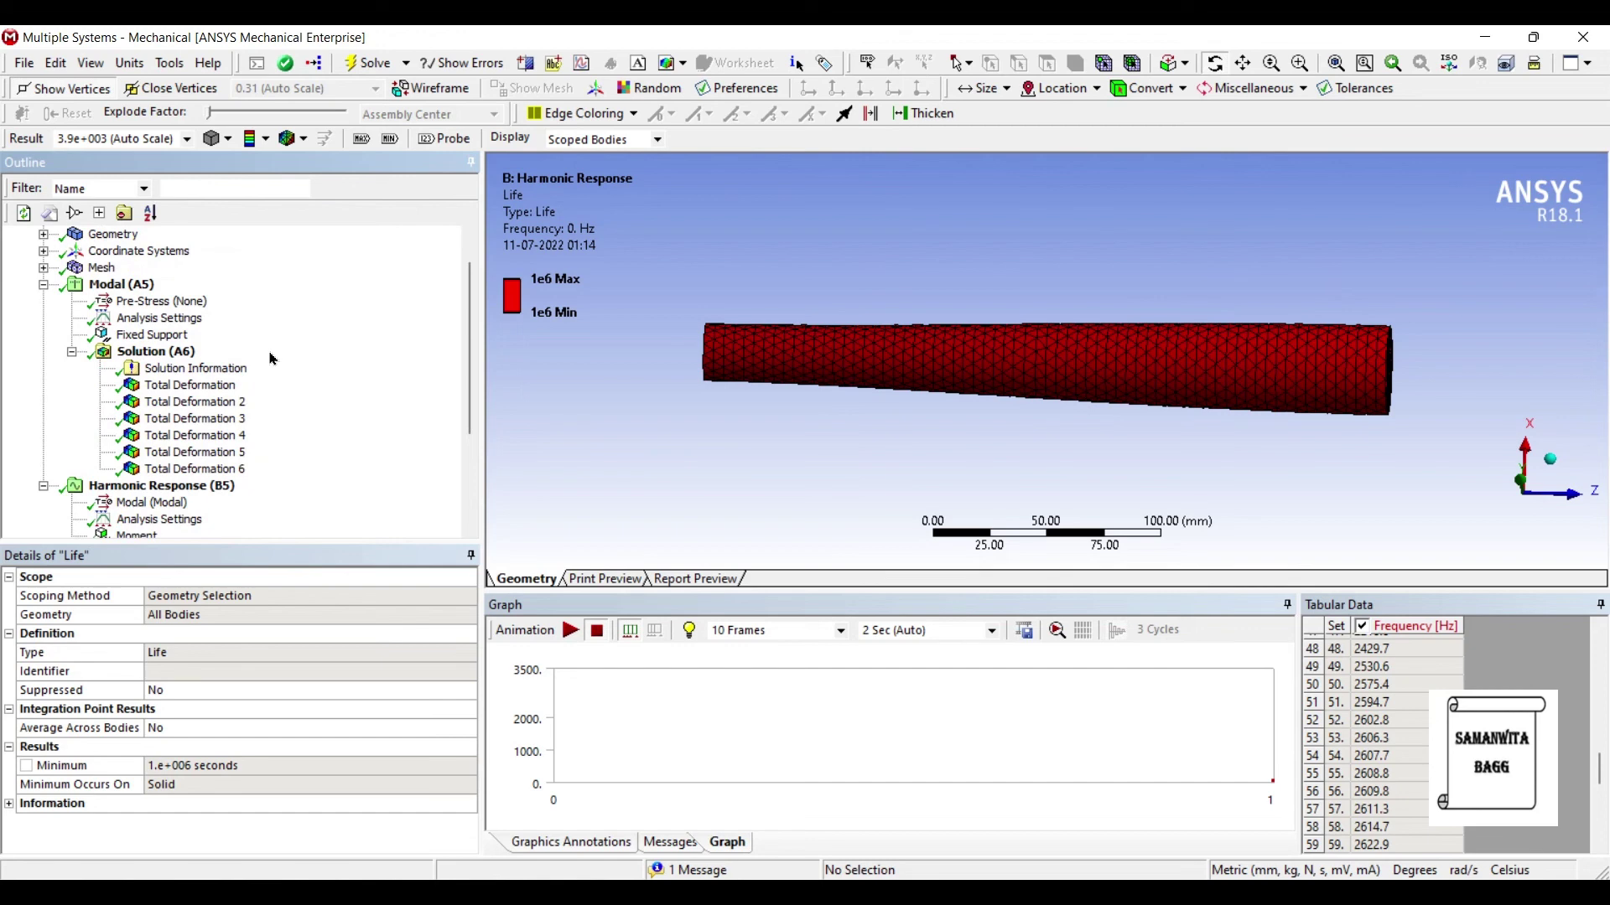